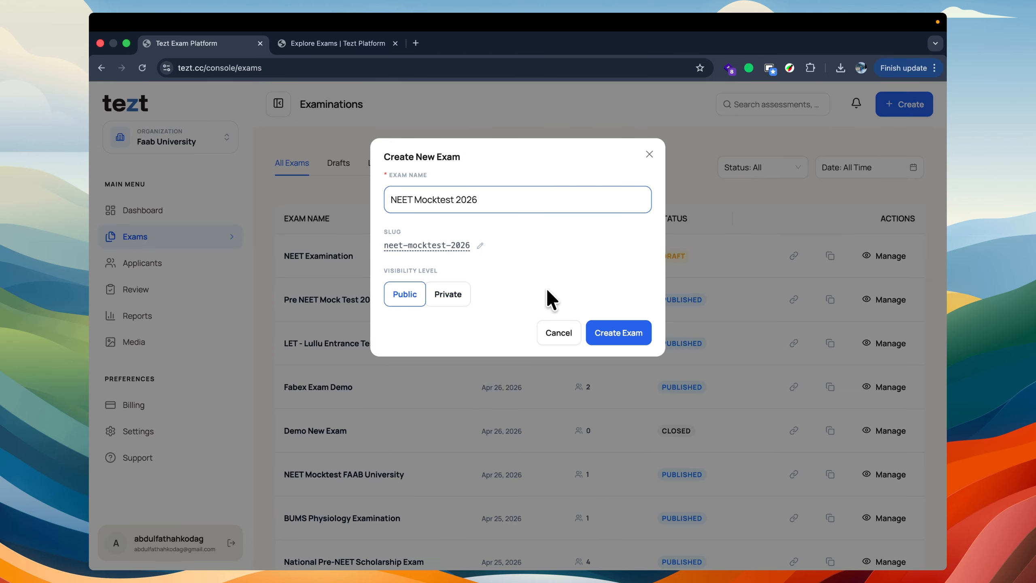
Step: Create the public exam "NEET Mocktest 2026" with the slug neet-mocktest-2026 and look over its general information
{"action": "left_click", "coordinate": [617, 327]}
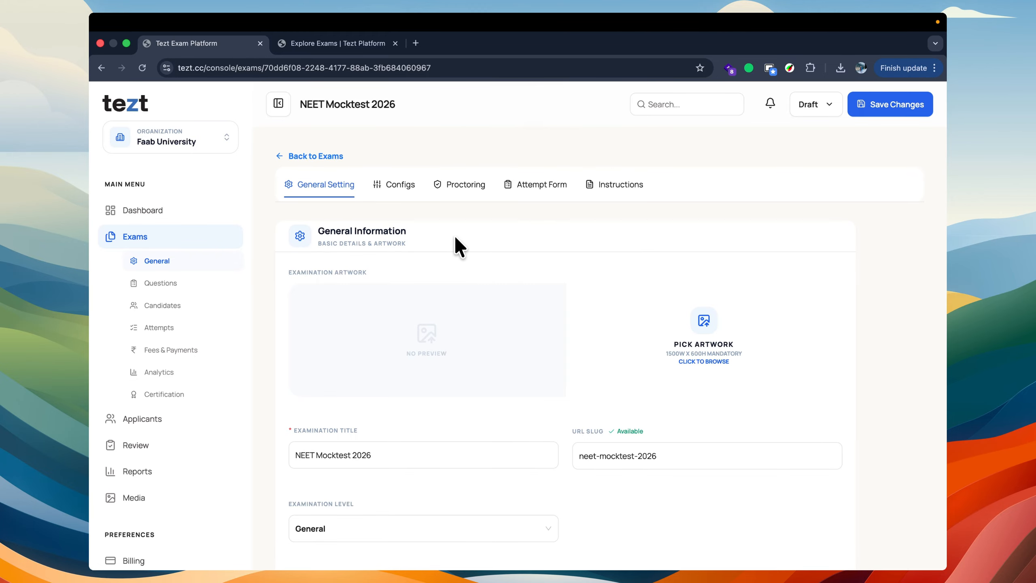
{"action": "scroll", "coordinate": [454, 237], "scroll_direction": "down", "scroll_amount": 2}
{"action": "scroll", "coordinate": [454, 237], "scroll_direction": "up", "scroll_amount": 2}
{"action": "scroll", "coordinate": [454, 235], "scroll_direction": "down", "scroll_amount": 2}
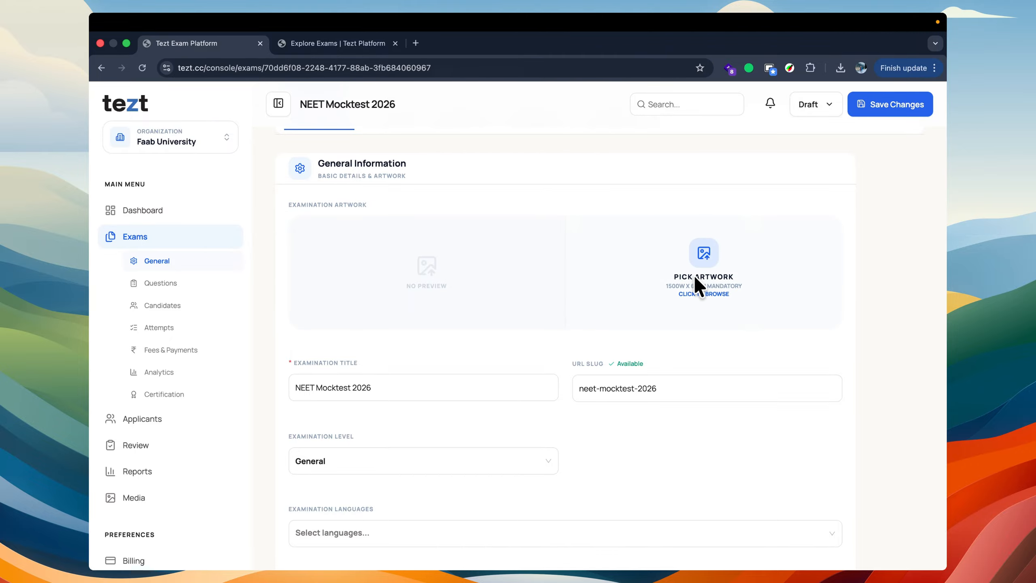
Step: View the public page of the existing NEET Mock Test 2026 exam by Fustat by Markaz, including its artwork and curriculum, and return to the console
{"action": "left_click", "coordinate": [334, 45]}
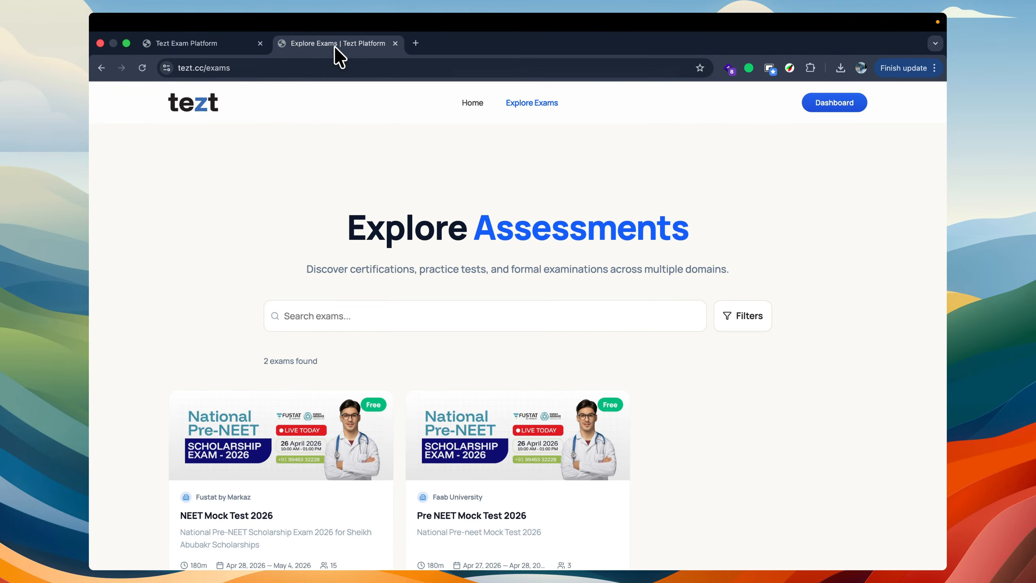
{"action": "scroll", "coordinate": [316, 417], "scroll_direction": "down", "scroll_amount": 3}
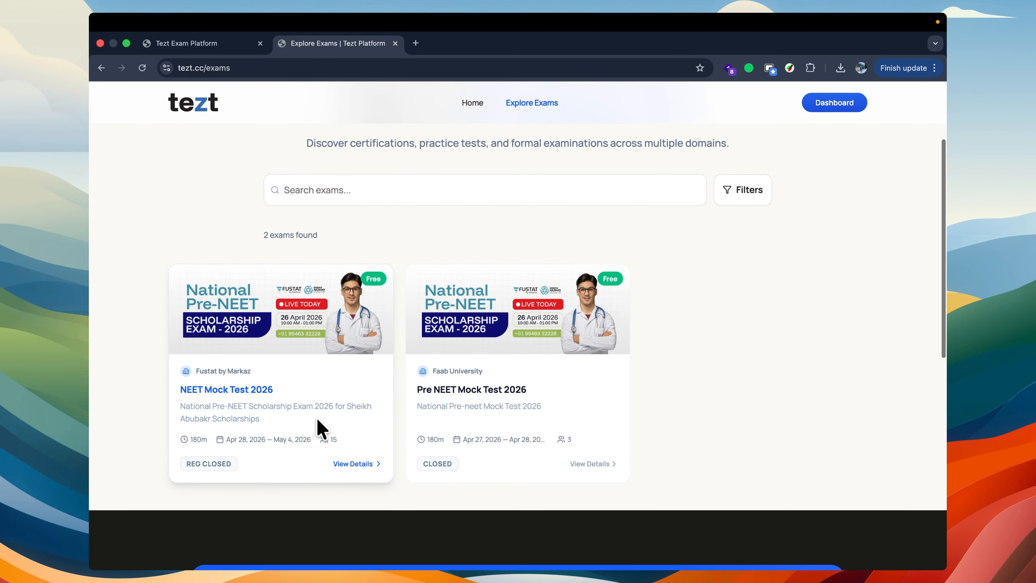
{"action": "left_click", "coordinate": [239, 389]}
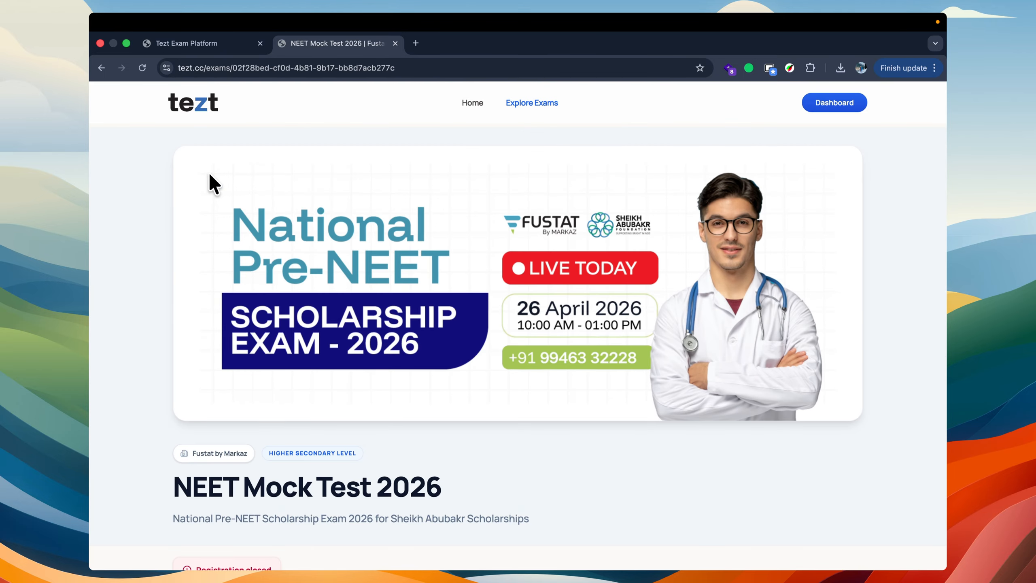
{"action": "scroll", "coordinate": [537, 485], "scroll_direction": "down", "scroll_amount": 10}
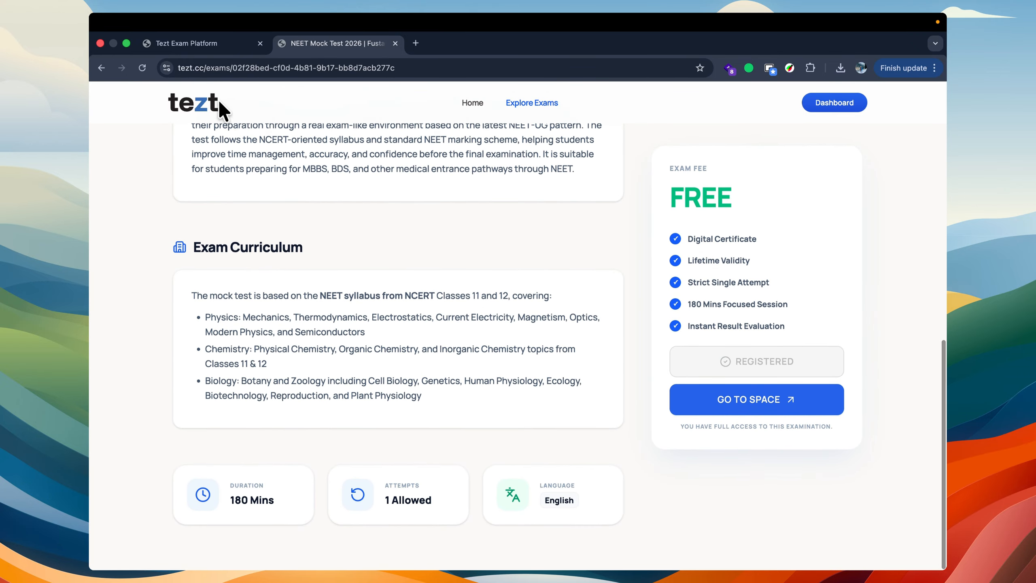
{"action": "left_click", "coordinate": [171, 44]}
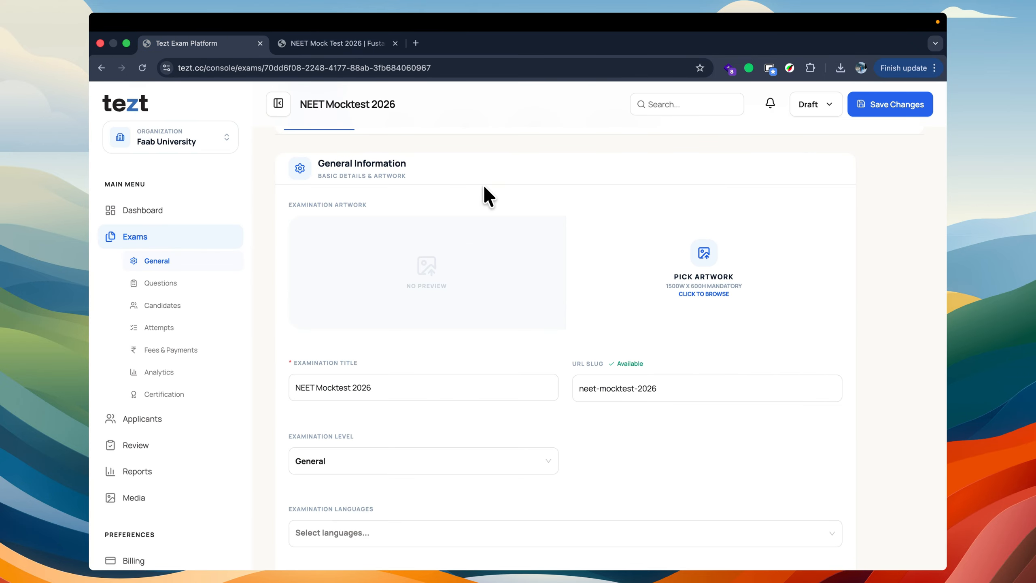
Step: Examine the new exam's title and URL slug alongside the existing NEET Mock Test 2026 public page
{"action": "mouse_move", "coordinate": [463, 390]}
{"action": "left_mouse_down"}
{"action": "mouse_move", "coordinate": [217, 386]}
{"action": "mouse_move", "coordinate": [445, 385]}
{"action": "left_mouse_up"}
{"action": "left_click", "coordinate": [435, 361]}
{"action": "left_click", "coordinate": [608, 389]}
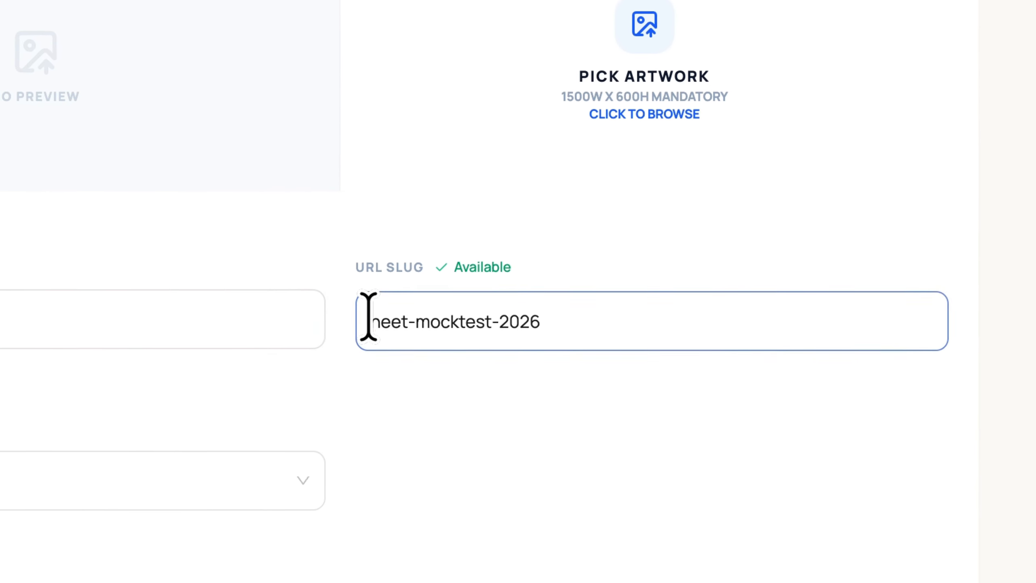
{"action": "left_click_drag", "start_coordinate": [368, 317], "coordinate": [674, 317]}
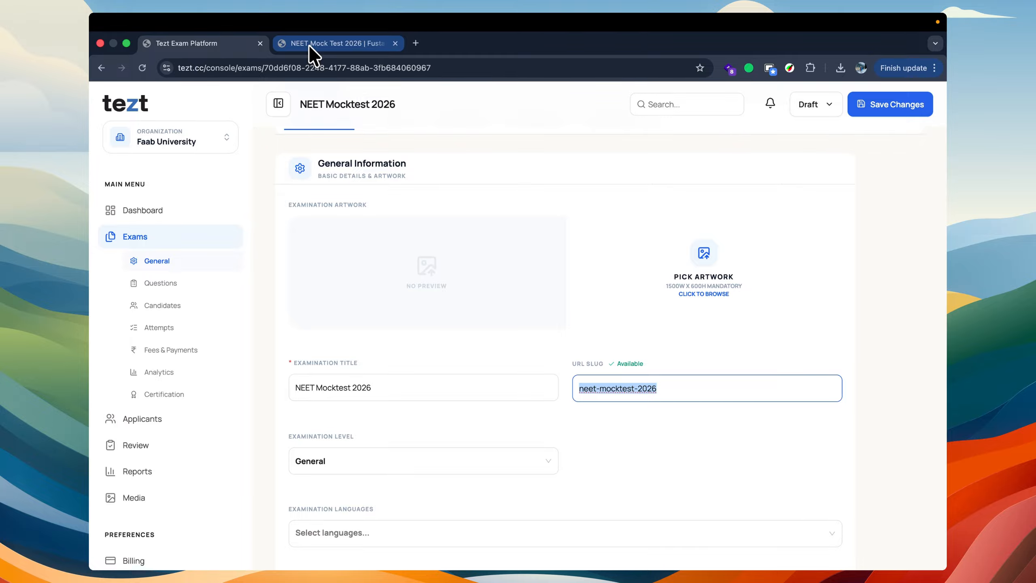
{"action": "left_click", "coordinate": [308, 44]}
{"action": "scroll", "coordinate": [324, 356], "scroll_direction": "up", "scroll_amount": 10}
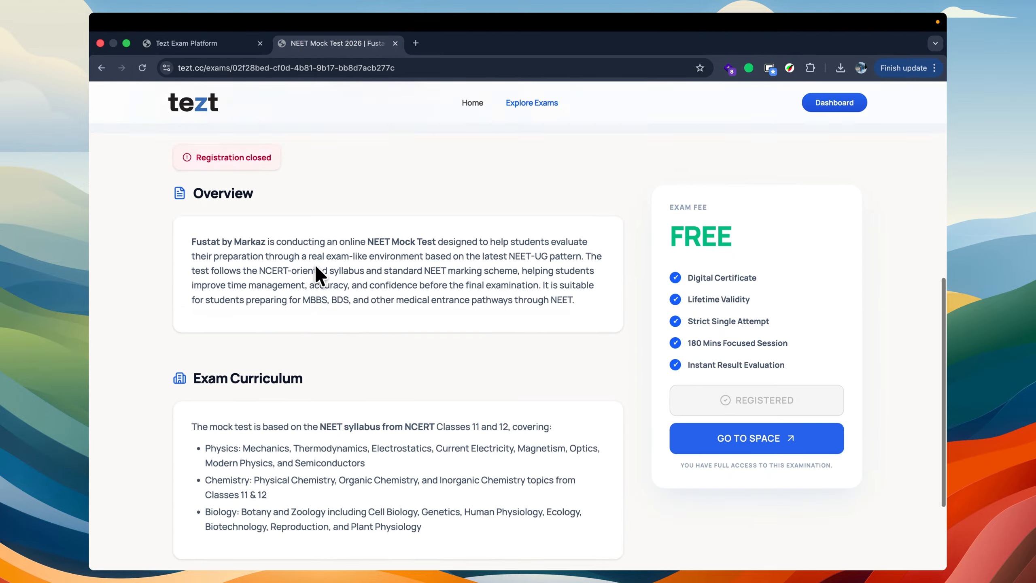
{"action": "left_click", "coordinate": [226, 44]}
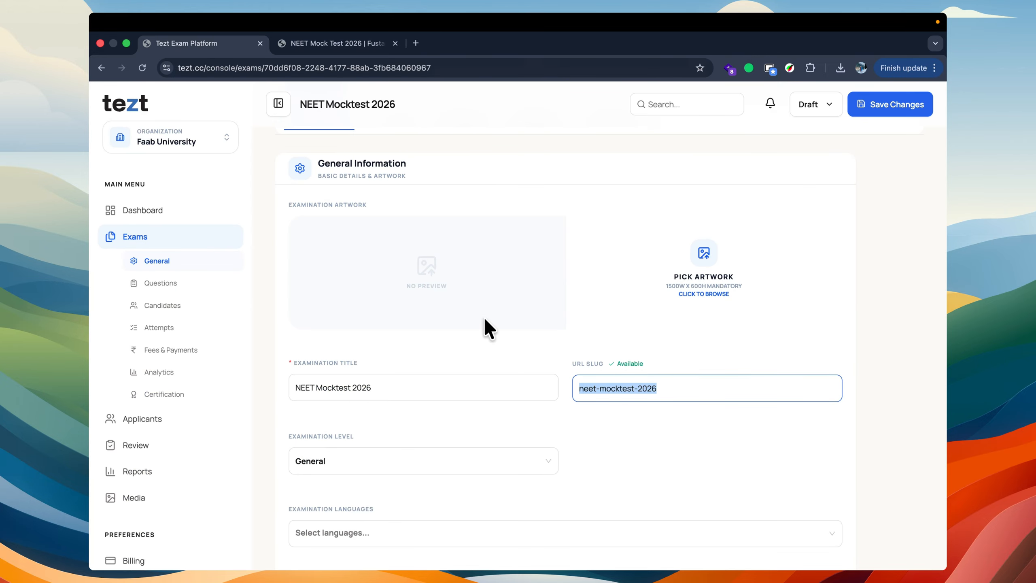
Step: Copy the new exam's URL slug and open its public page by replacing the exam ID in the other page's address with neet-mocktest-2026
{"action": "left_click", "coordinate": [635, 390]}
{"action": "key", "text": "super+a"}
{"action": "key", "text": "super+c"}
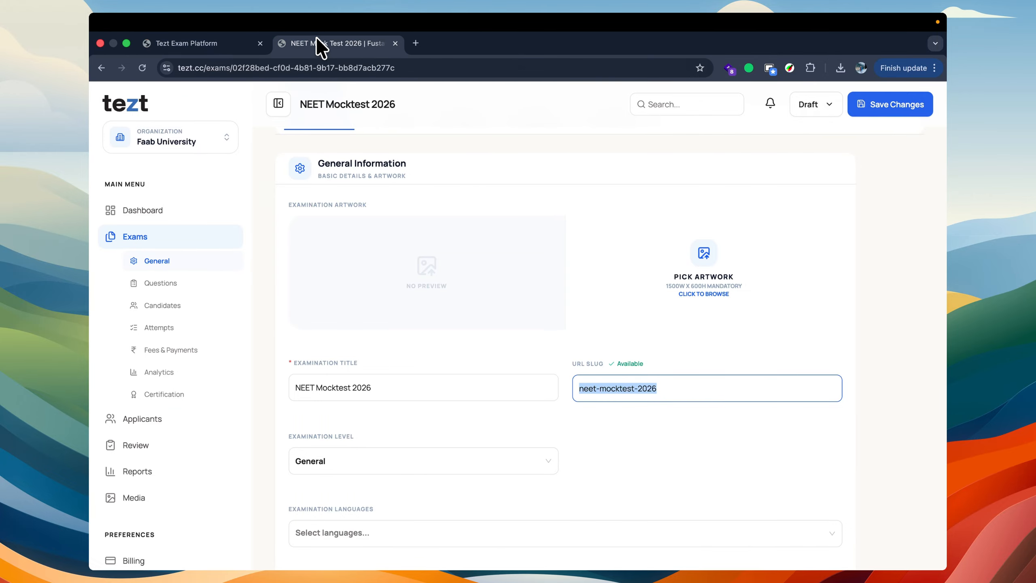
{"action": "left_click", "coordinate": [317, 43]}
{"action": "left_click", "coordinate": [233, 66]}
{"action": "left_click_drag", "start_coordinate": [232, 66], "coordinate": [484, 84]}
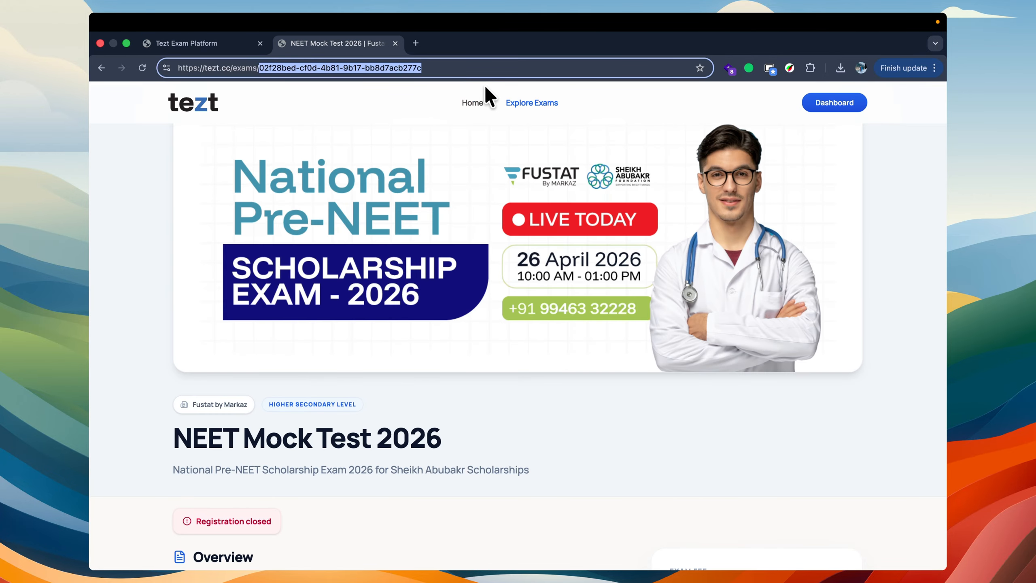
{"action": "key", "text": "super+v"}
{"action": "key", "text": "Return"}
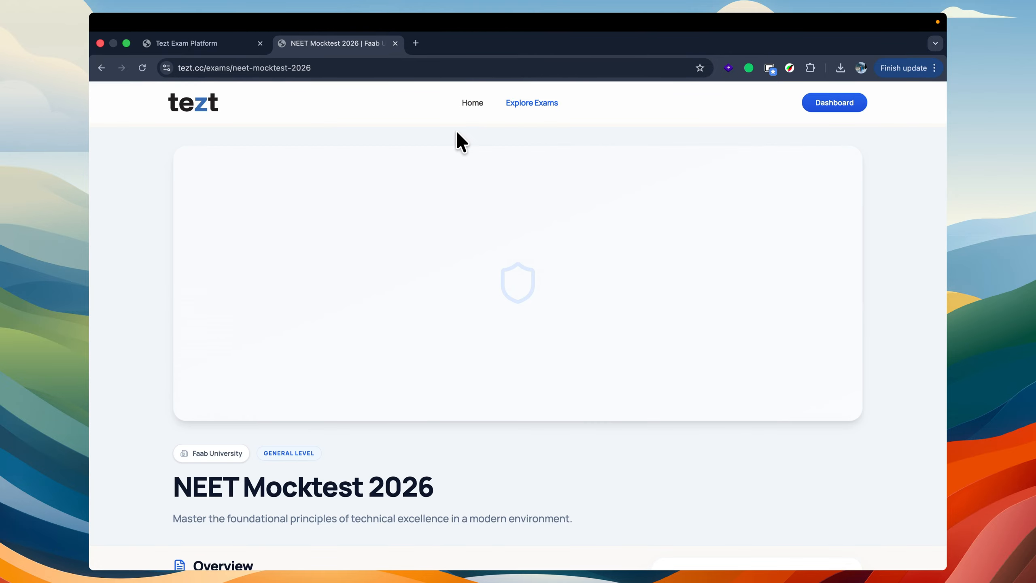
Step: Examine the new exam's public page and compare its web address with the URL slug in the exam's general settings
{"action": "scroll", "coordinate": [359, 394], "scroll_direction": "down", "scroll_amount": 7}
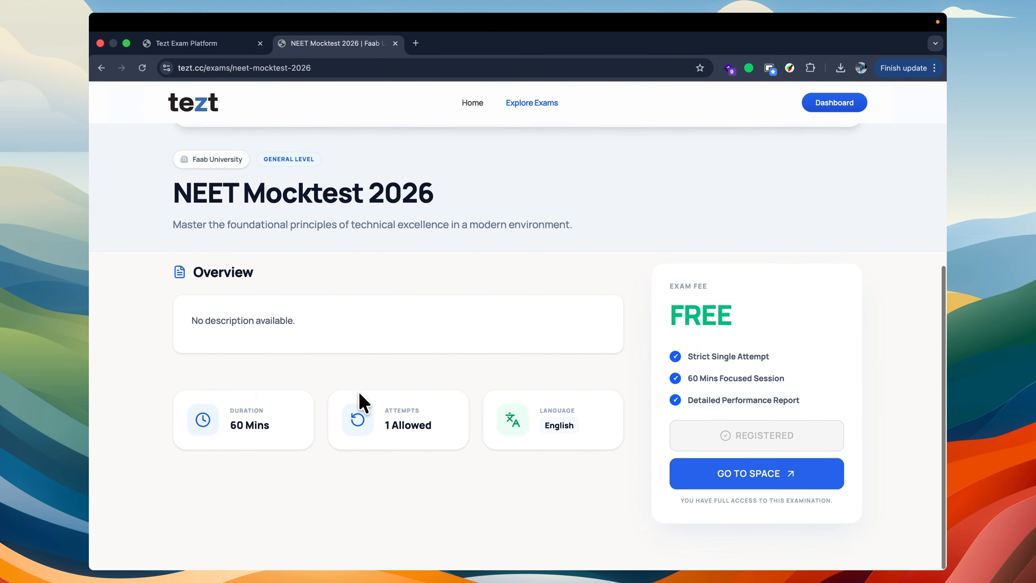
{"action": "scroll", "coordinate": [359, 393], "scroll_direction": "up", "scroll_amount": 7}
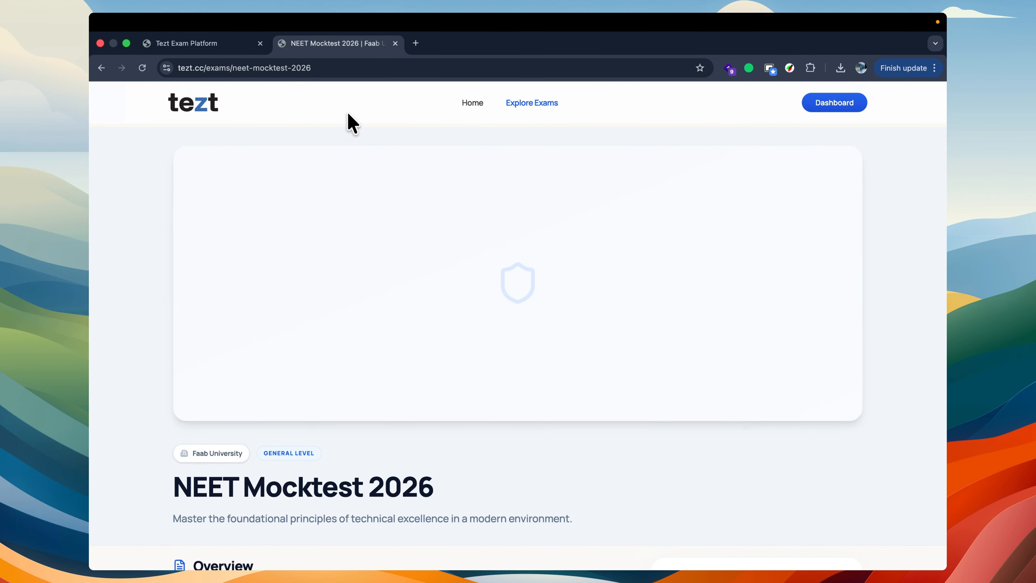
{"action": "scroll", "coordinate": [242, 381], "scroll_direction": "down", "scroll_amount": 7}
{"action": "left_click", "coordinate": [247, 68]}
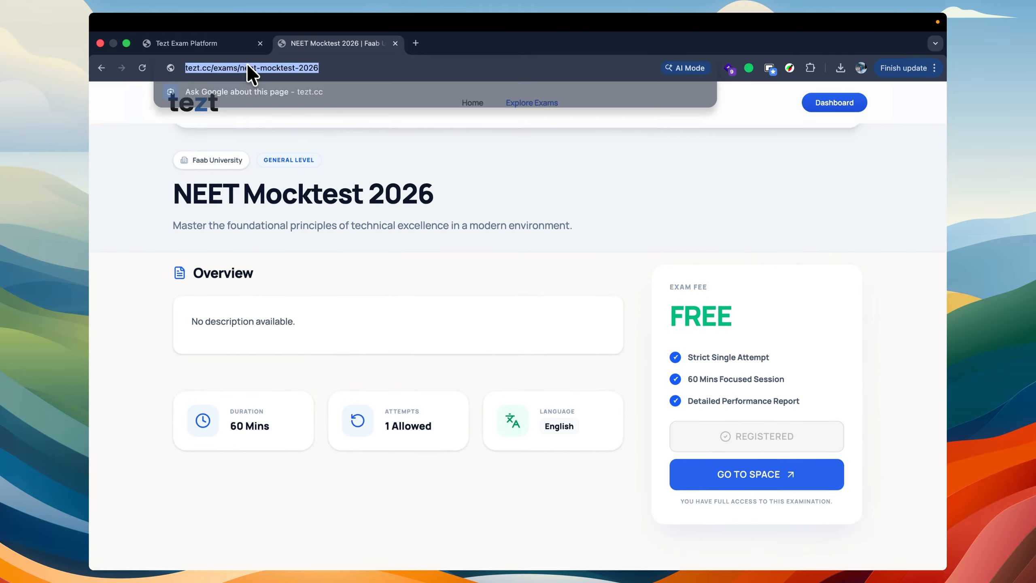
{"action": "left_click", "coordinate": [289, 70]}
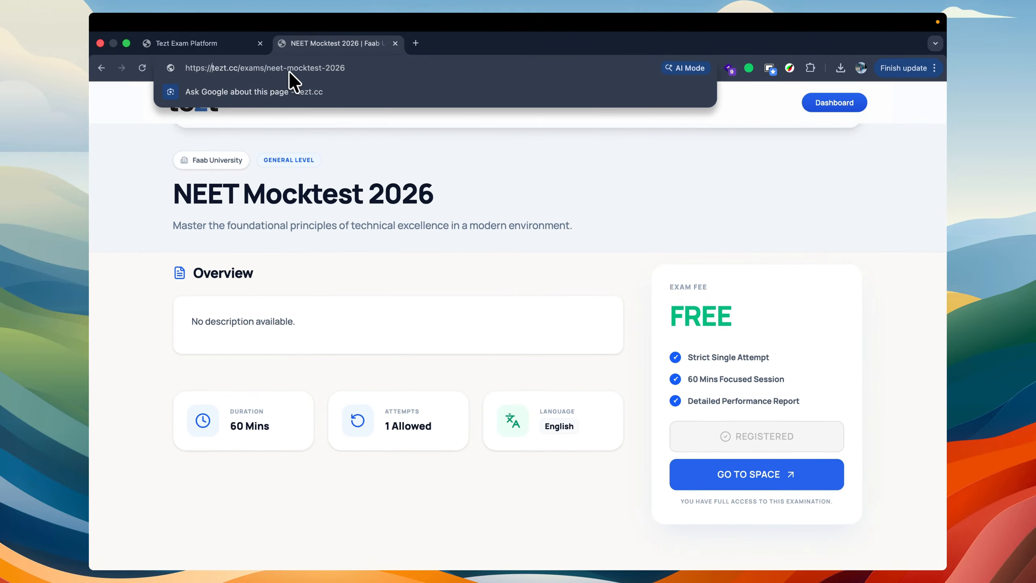
{"action": "left_click", "coordinate": [244, 44]}
{"action": "left_click", "coordinate": [632, 387]}
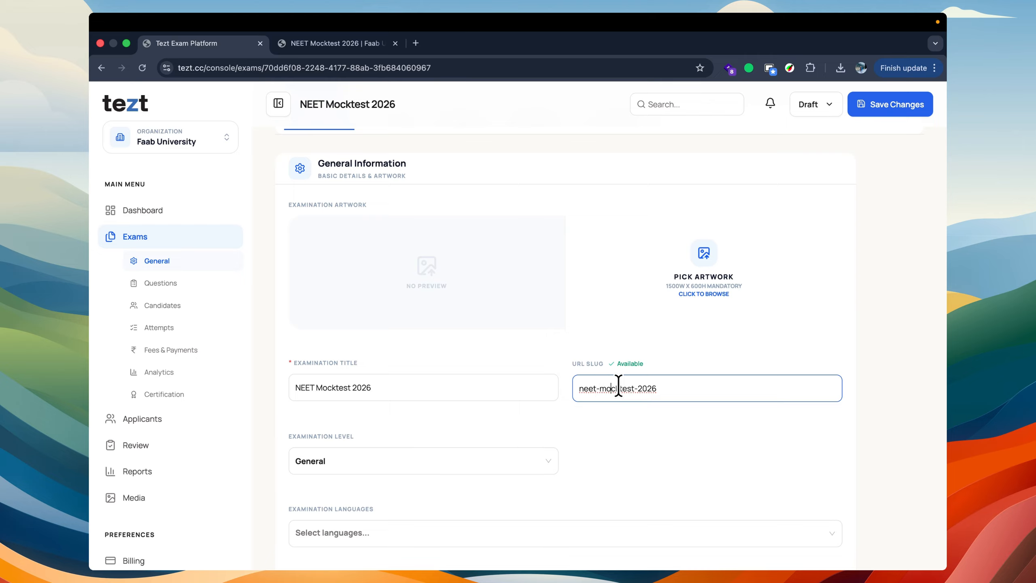
{"action": "left_click", "coordinate": [703, 384]}
{"action": "left_click_drag", "start_coordinate": [663, 386], "coordinate": [575, 387]}
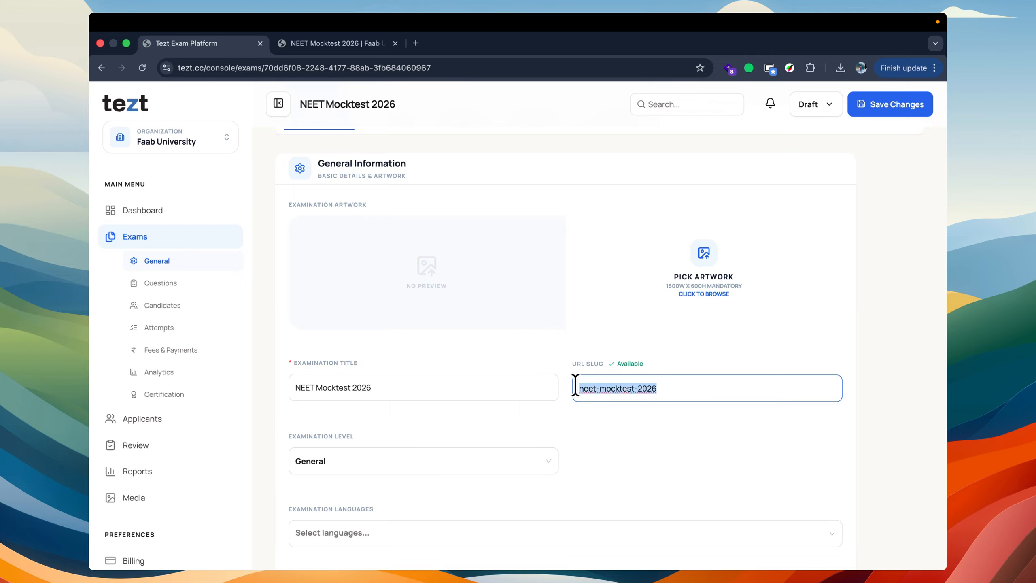
{"action": "left_click", "coordinate": [598, 417]}
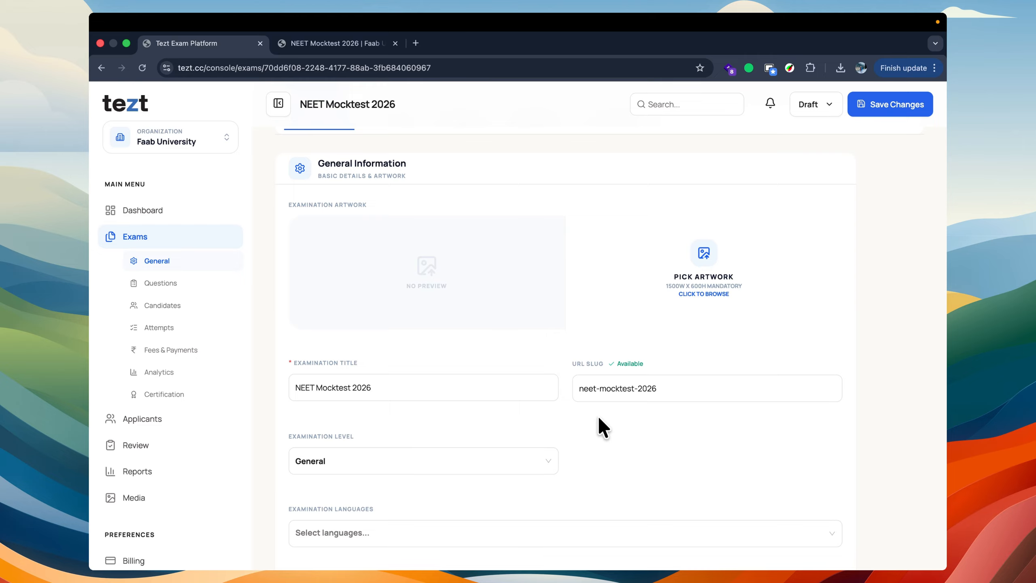
Step: Review the available examination levels and leave the exam's level at General
{"action": "scroll", "coordinate": [599, 418], "scroll_direction": "down", "scroll_amount": 5}
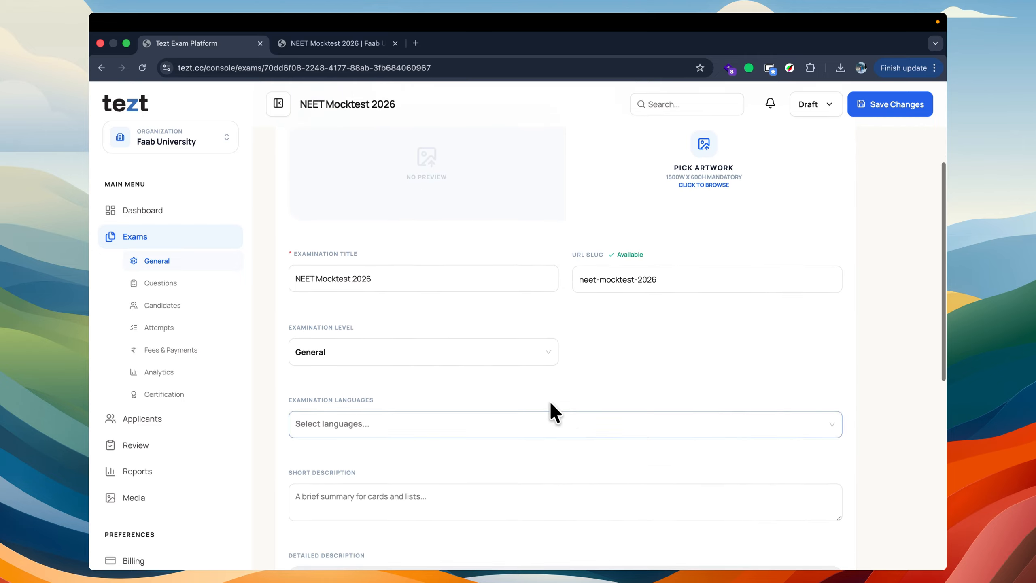
{"action": "left_click", "coordinate": [312, 329]}
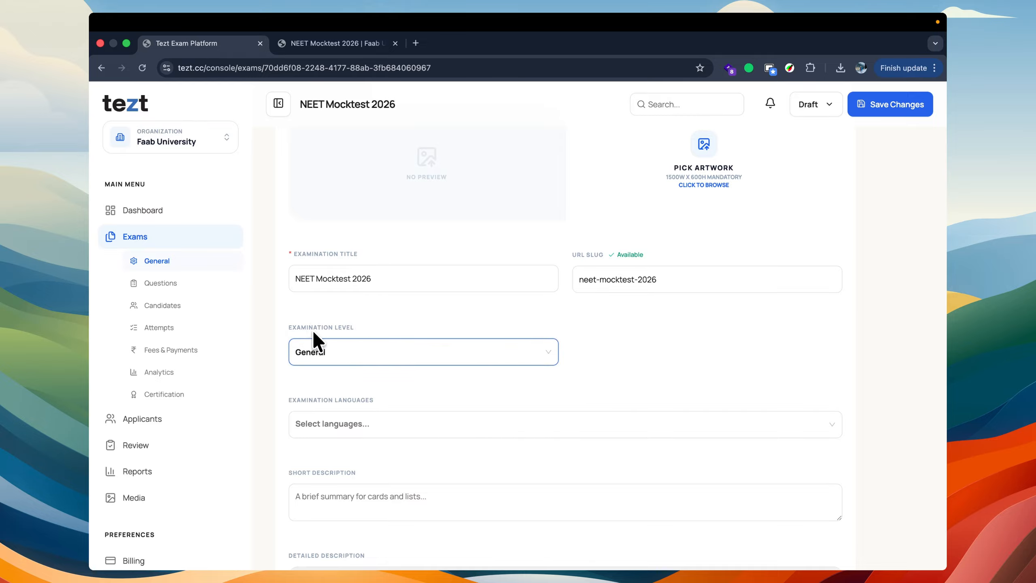
{"action": "scroll", "coordinate": [312, 330], "scroll_direction": "down", "scroll_amount": 1}
{"action": "scroll", "coordinate": [313, 327], "scroll_direction": "down", "scroll_amount": 2}
{"action": "left_click", "coordinate": [347, 301]}
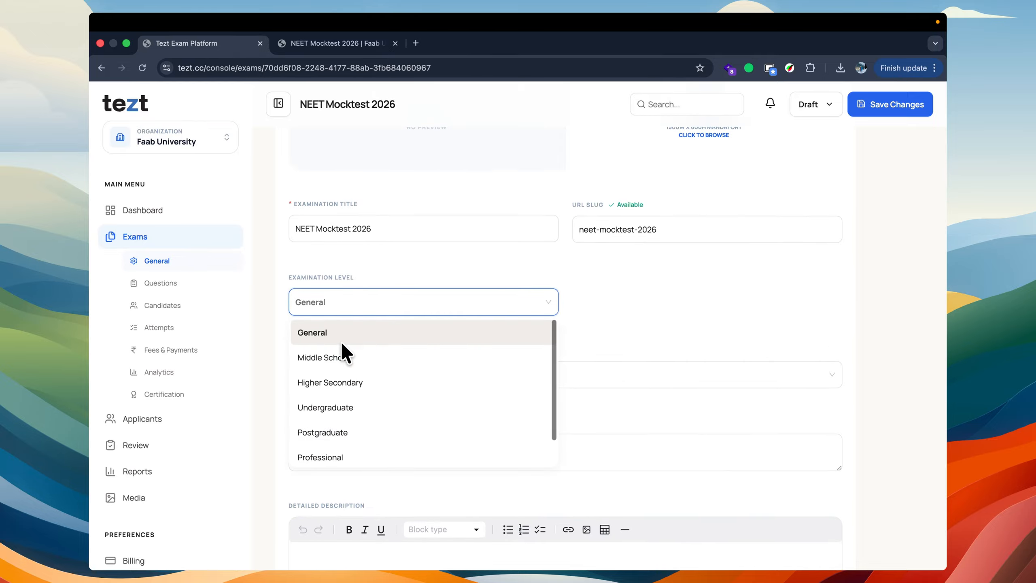
{"action": "scroll", "coordinate": [338, 418], "scroll_direction": "down", "scroll_amount": 1}
{"action": "scroll", "coordinate": [351, 388], "scroll_direction": "up", "scroll_amount": 1}
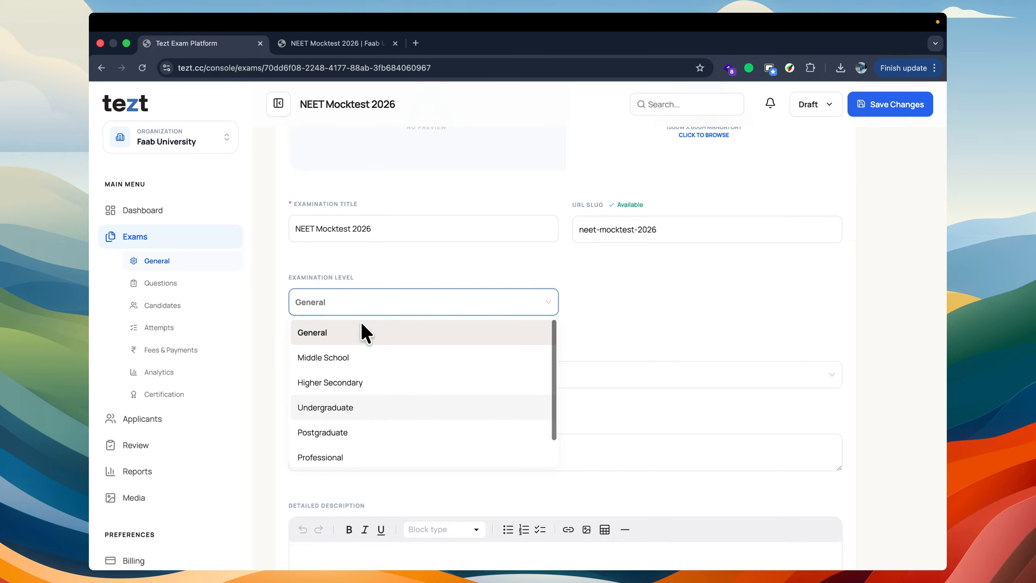
{"action": "left_click", "coordinate": [364, 270]}
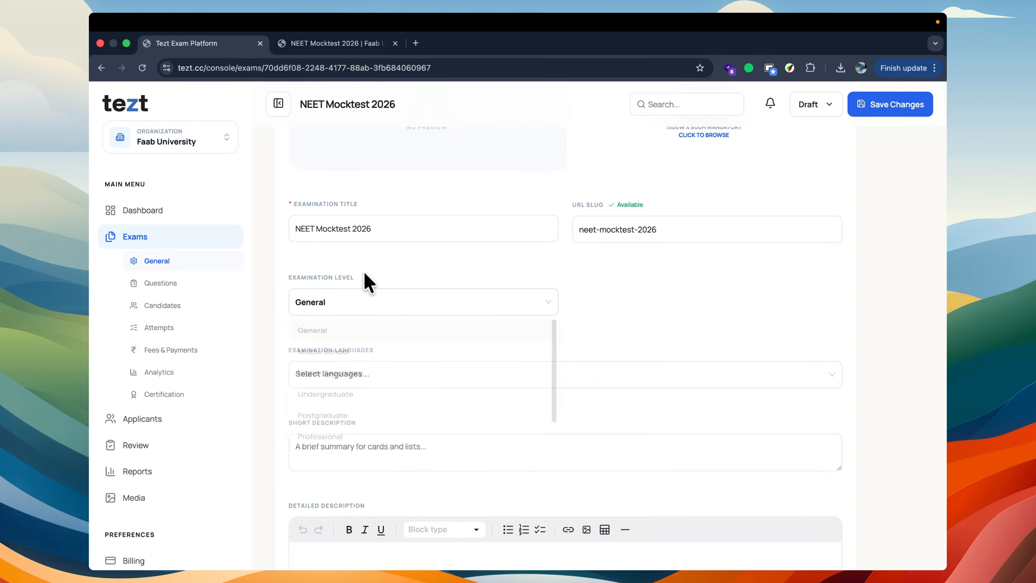
Step: Set the examination language to English
{"action": "scroll", "coordinate": [362, 271], "scroll_direction": "down", "scroll_amount": 10}
{"action": "left_click", "coordinate": [336, 215]}
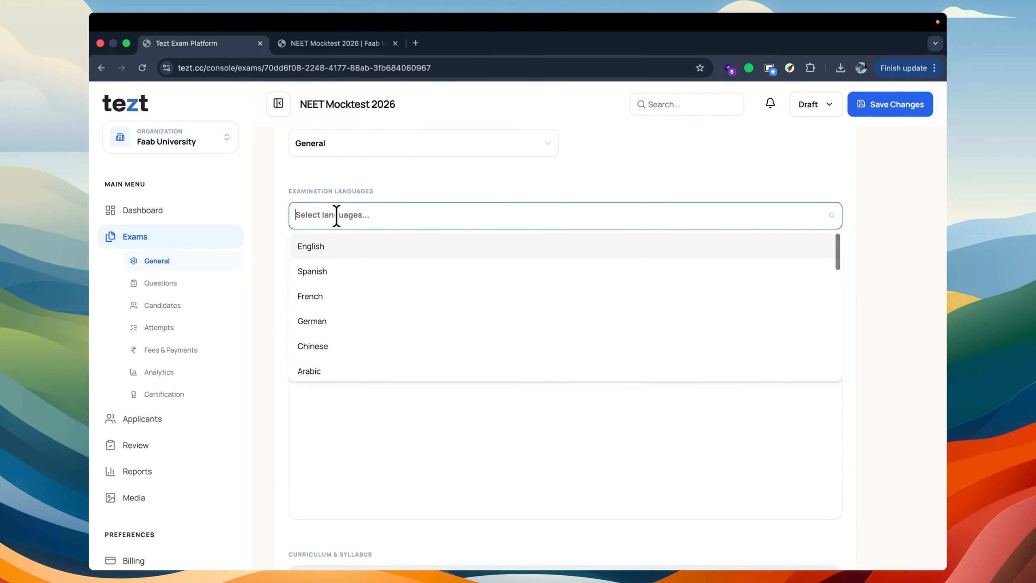
{"action": "left_click", "coordinate": [330, 241]}
{"action": "left_click", "coordinate": [368, 179]}
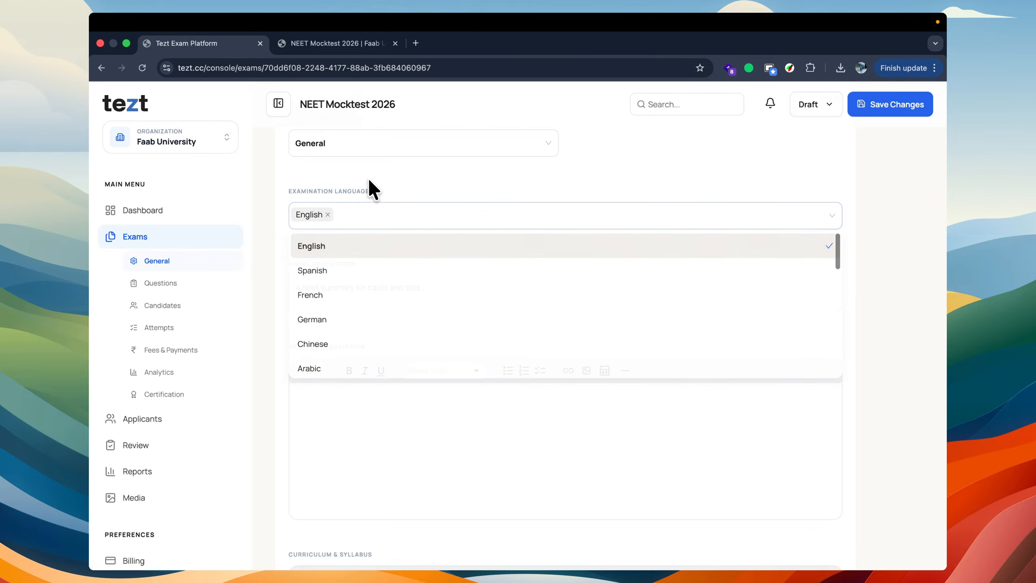
Step: Compare the short description, detailed description and syllabus fields with the subtitle and Overview section on the exam's public page
{"action": "left_click", "coordinate": [343, 287]}
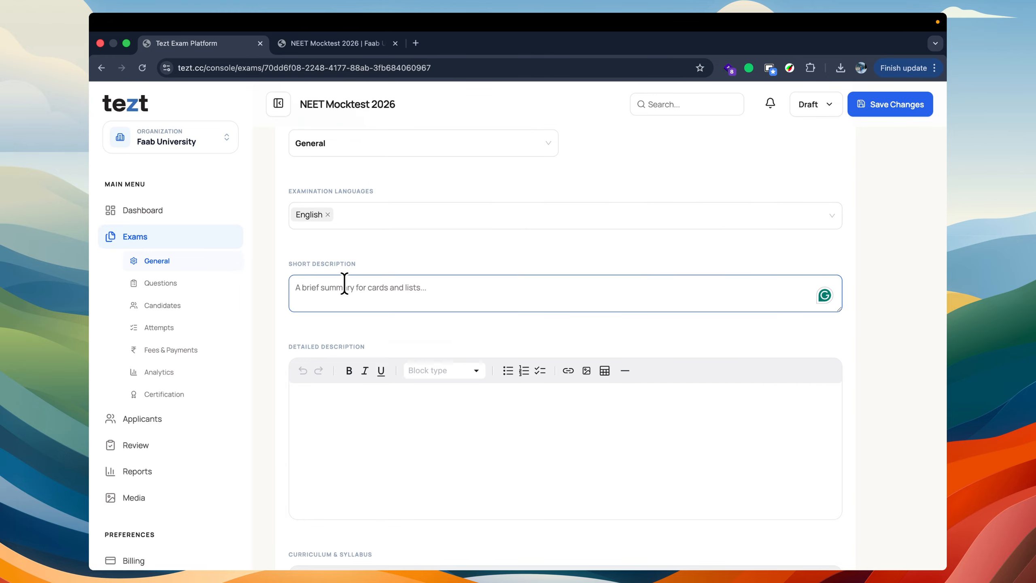
{"action": "scroll", "coordinate": [345, 283], "scroll_direction": "down", "scroll_amount": 5}
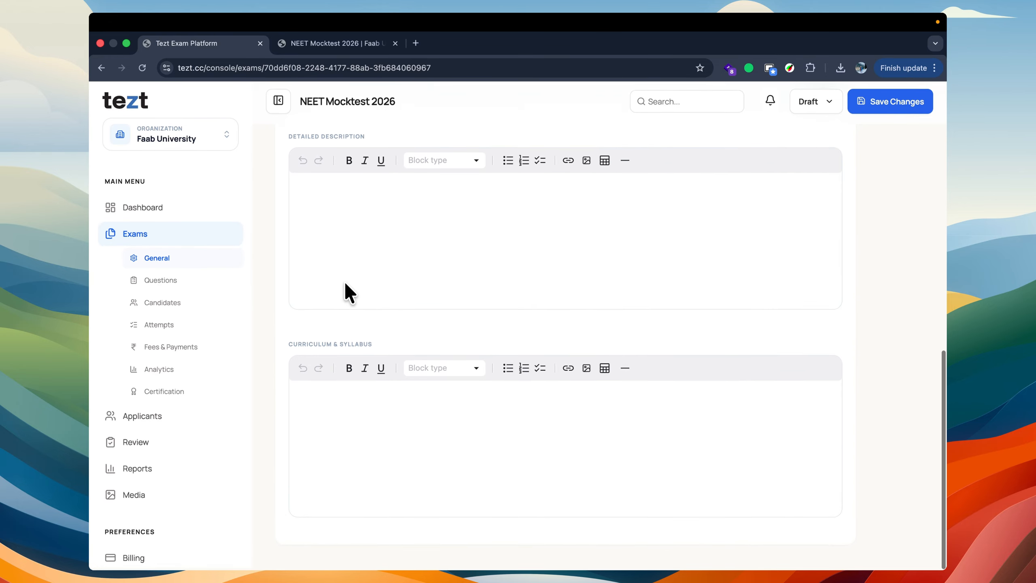
{"action": "scroll", "coordinate": [345, 283], "scroll_direction": "up", "scroll_amount": 5}
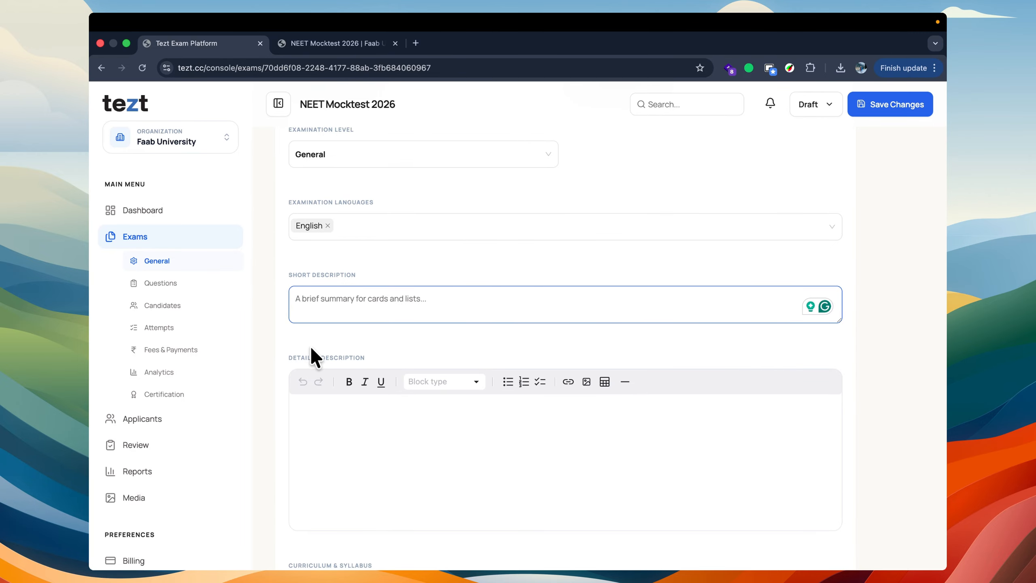
{"action": "left_click", "coordinate": [330, 43]}
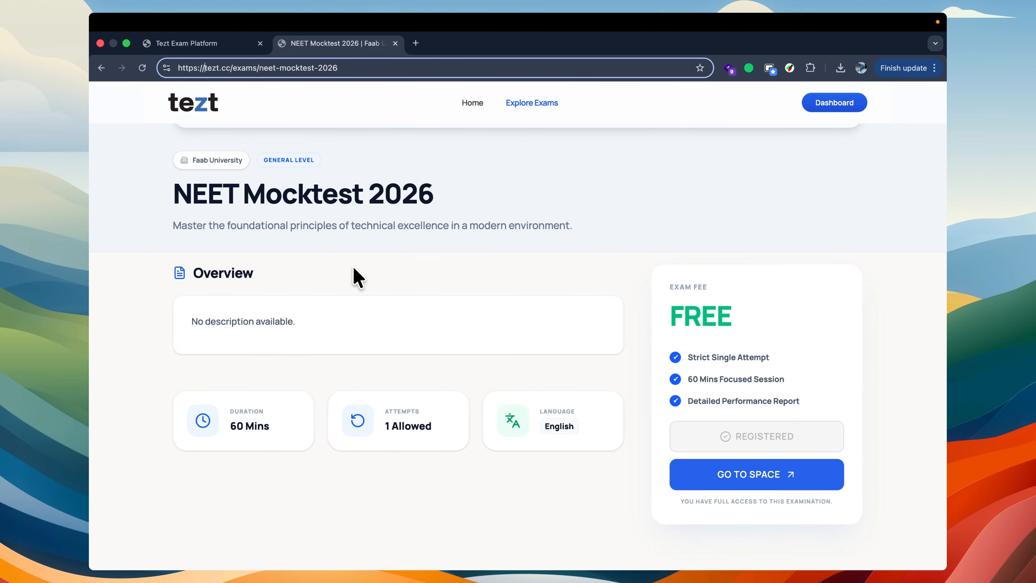
{"action": "left_click_drag", "start_coordinate": [169, 432], "coordinate": [543, 435]}
{"action": "left_click", "coordinate": [543, 435]}
{"action": "scroll", "coordinate": [542, 434], "scroll_direction": "down", "scroll_amount": 5}
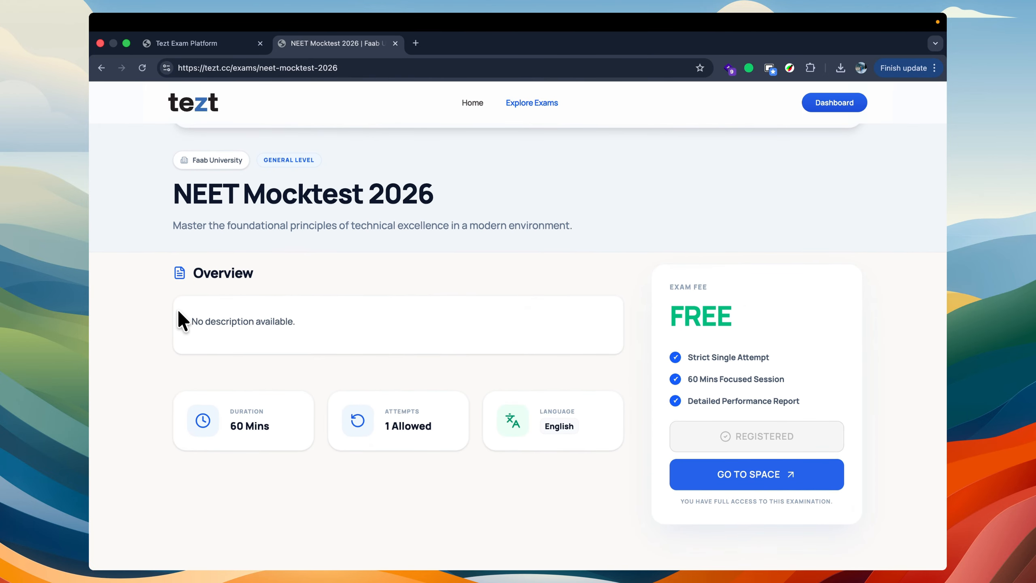
{"action": "left_click_drag", "start_coordinate": [178, 314], "coordinate": [367, 331]}
{"action": "left_click", "coordinate": [367, 331]}
{"action": "left_click", "coordinate": [215, 43]}
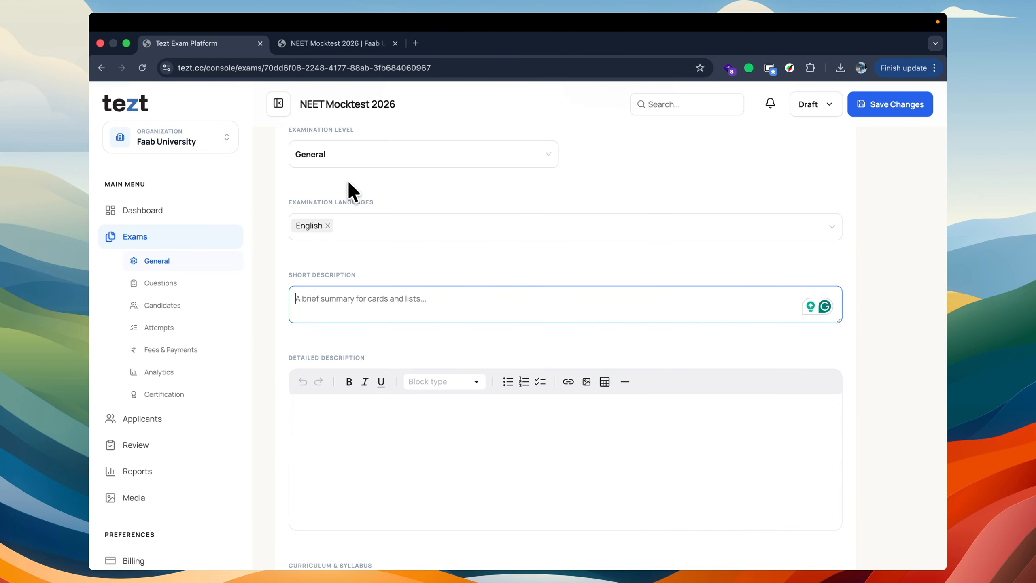
{"action": "scroll", "coordinate": [333, 420], "scroll_direction": "down", "scroll_amount": 3}
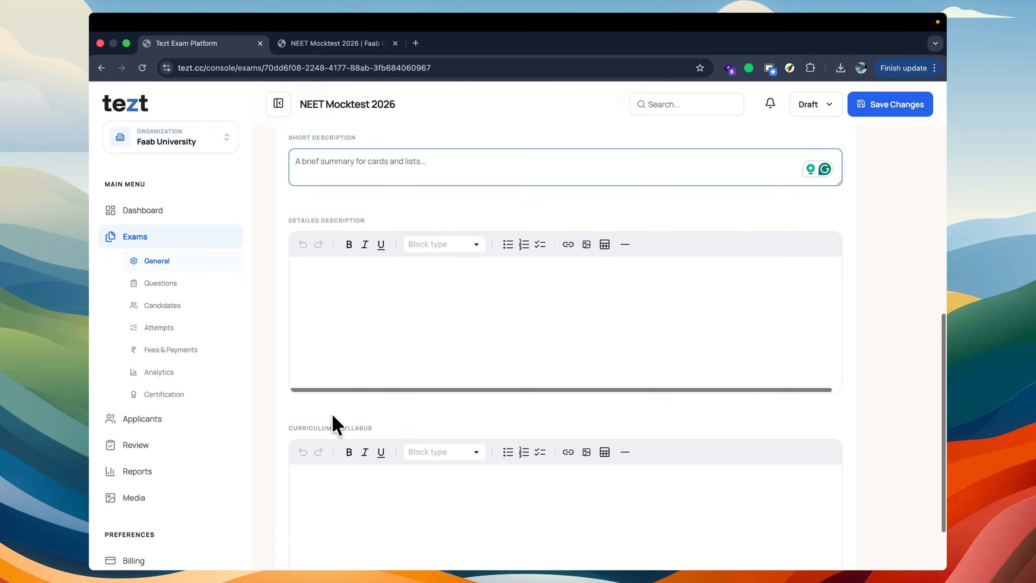
Step: Enter "NEET Examination" in the detailed description, with "Descriptions" on a second line below it
{"action": "left_click", "coordinate": [379, 284]}
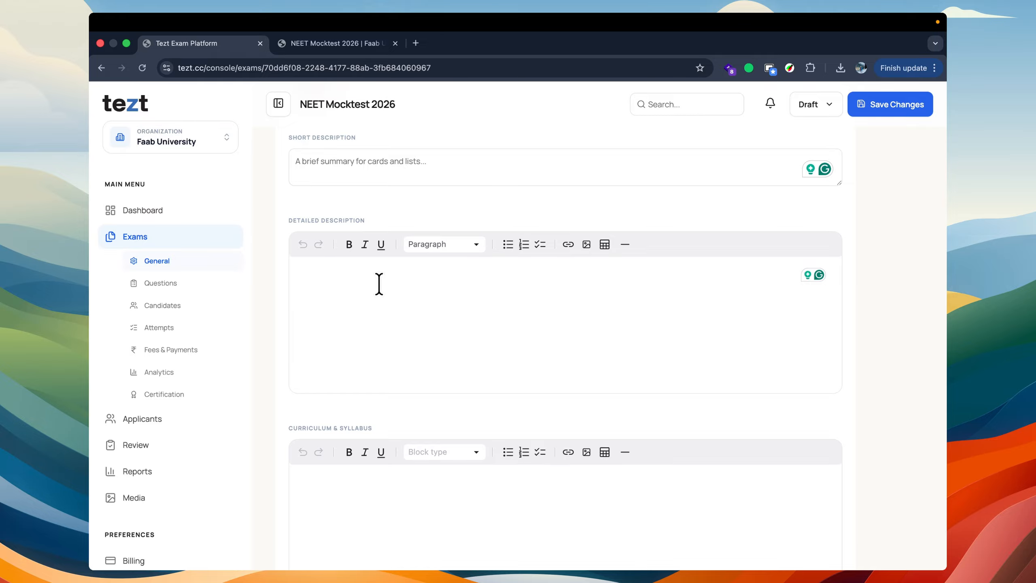
{"action": "type", "text": "NEET Examination"}
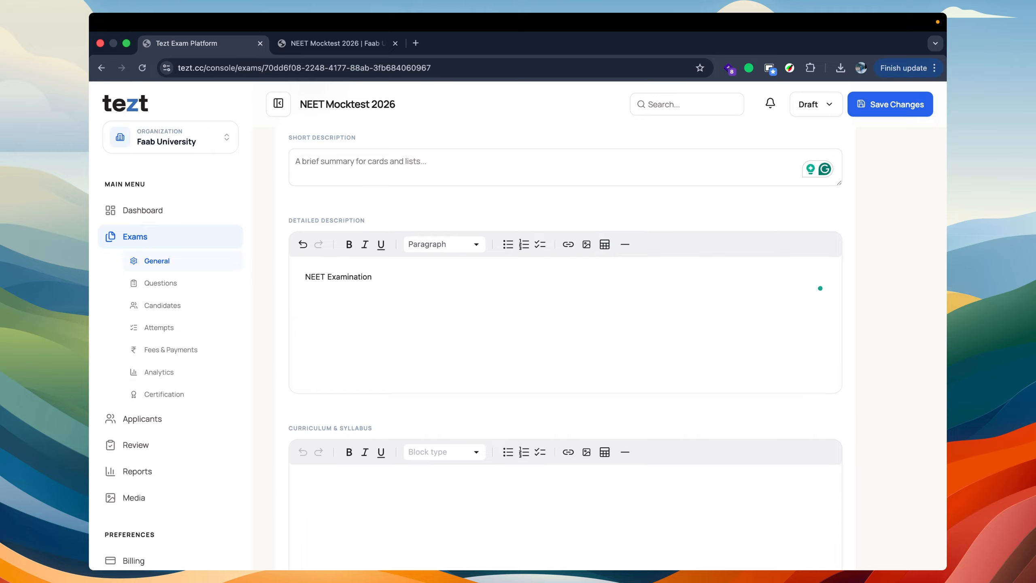
{"action": "key", "text": "Return"}
{"action": "type", "text": "Descriptions"}
Step: Format the "NEET Examination" line of the detailed description as a bold Heading 1
{"action": "left_click_drag", "start_coordinate": [372, 277], "coordinate": [305, 277]}
{"action": "left_click", "coordinate": [346, 245]}
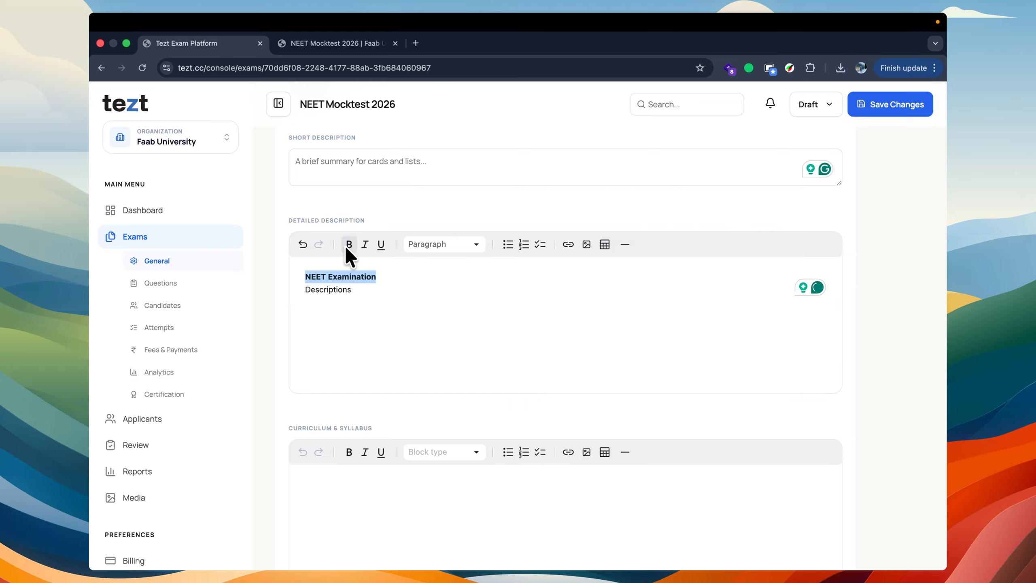
{"action": "left_click", "coordinate": [481, 244]}
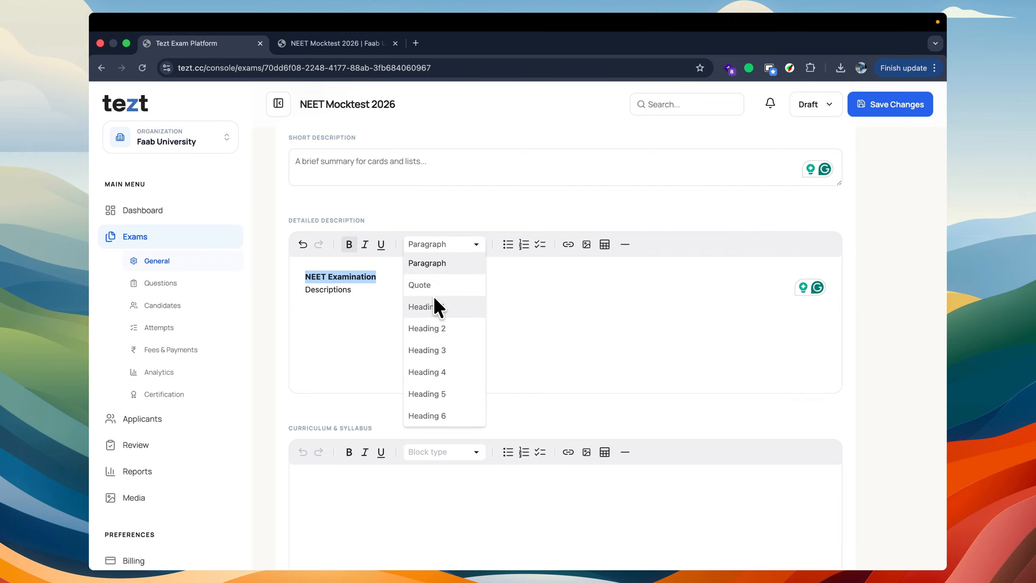
{"action": "left_click", "coordinate": [433, 306]}
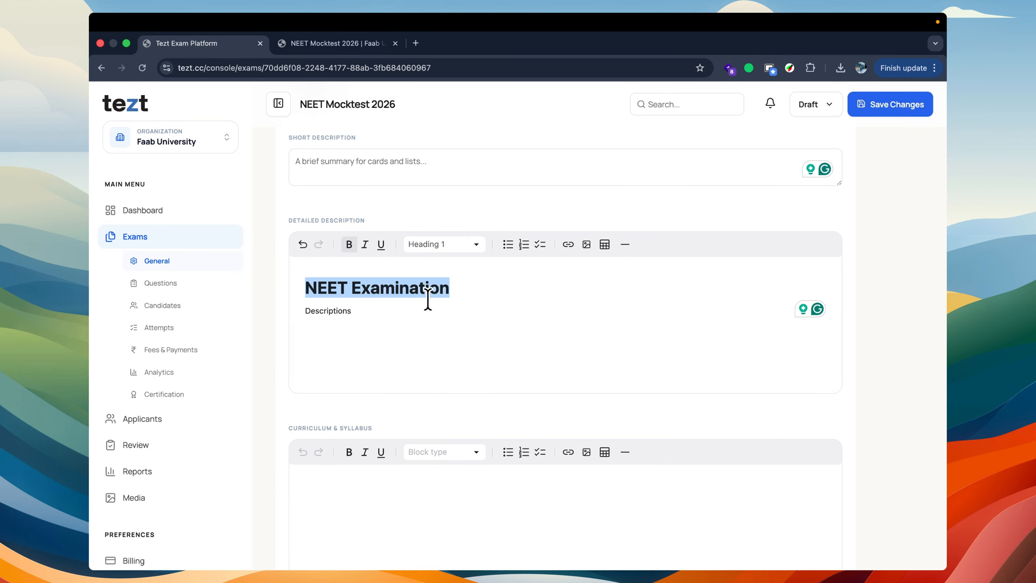
{"action": "left_click", "coordinate": [349, 244]}
{"action": "left_click", "coordinate": [381, 294]}
{"action": "double_click", "coordinate": [381, 294]}
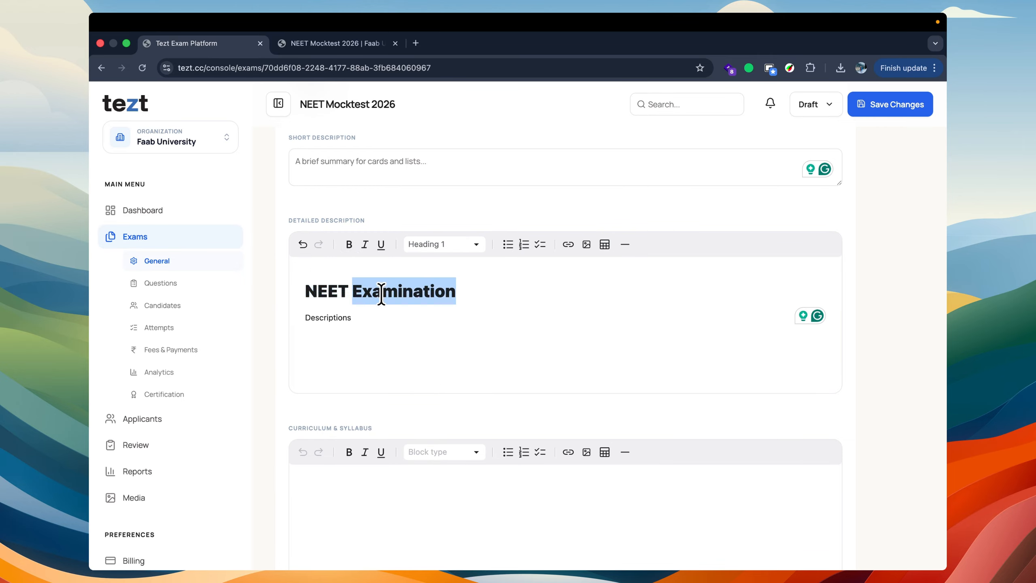
{"action": "triple_click", "coordinate": [382, 294]}
{"action": "left_click", "coordinate": [349, 244]}
Step: Fill in the curriculum and syllabus field with "NEET Curriculum"
{"action": "scroll", "coordinate": [377, 308], "scroll_direction": "down", "scroll_amount": 3}
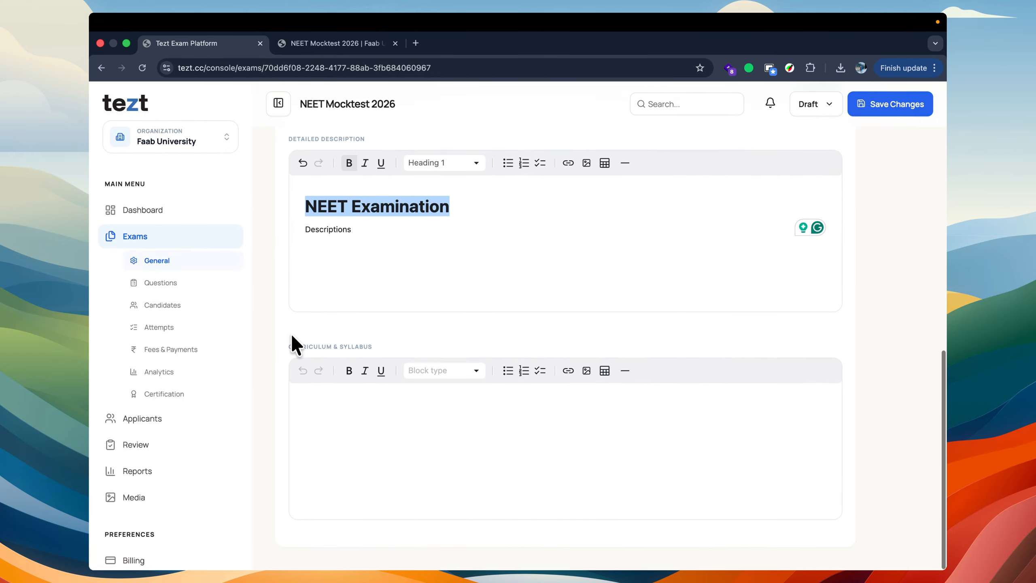
{"action": "left_click_drag", "start_coordinate": [287, 347], "coordinate": [380, 347]}
{"action": "left_click", "coordinate": [380, 347]}
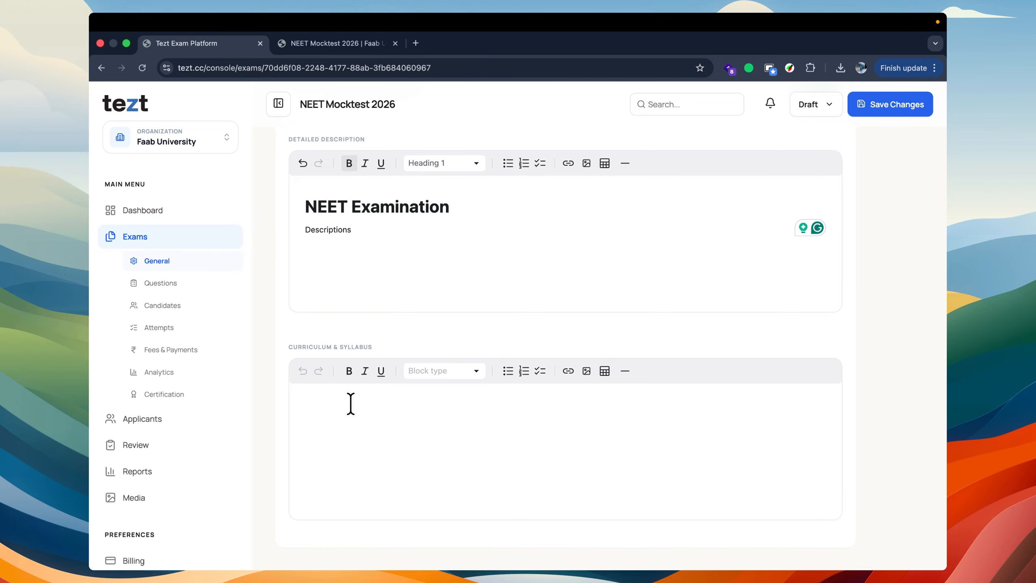
{"action": "left_click", "coordinate": [290, 43]}
{"action": "scroll", "coordinate": [319, 428], "scroll_direction": "down", "scroll_amount": 1}
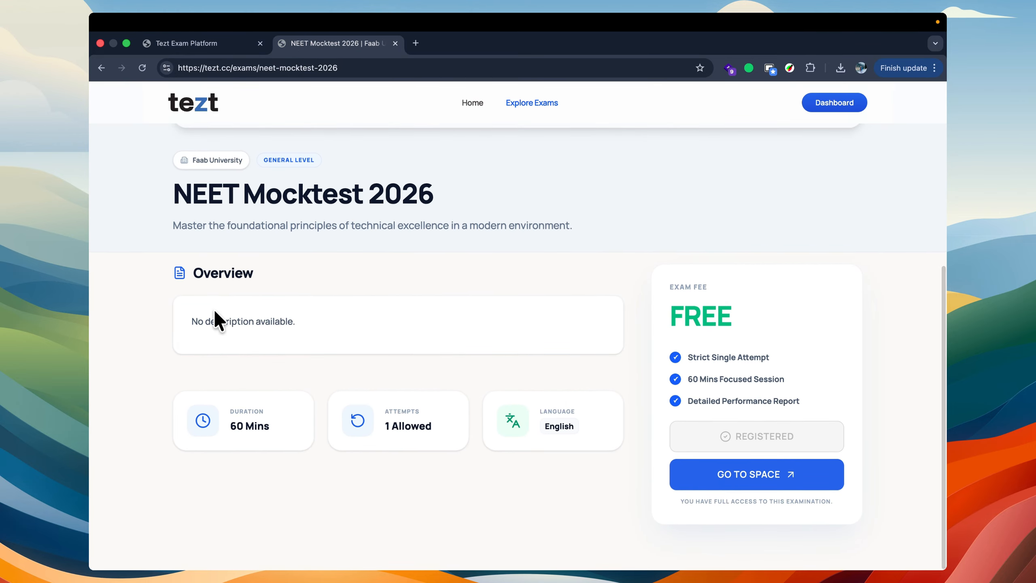
{"action": "left_click", "coordinate": [212, 41]}
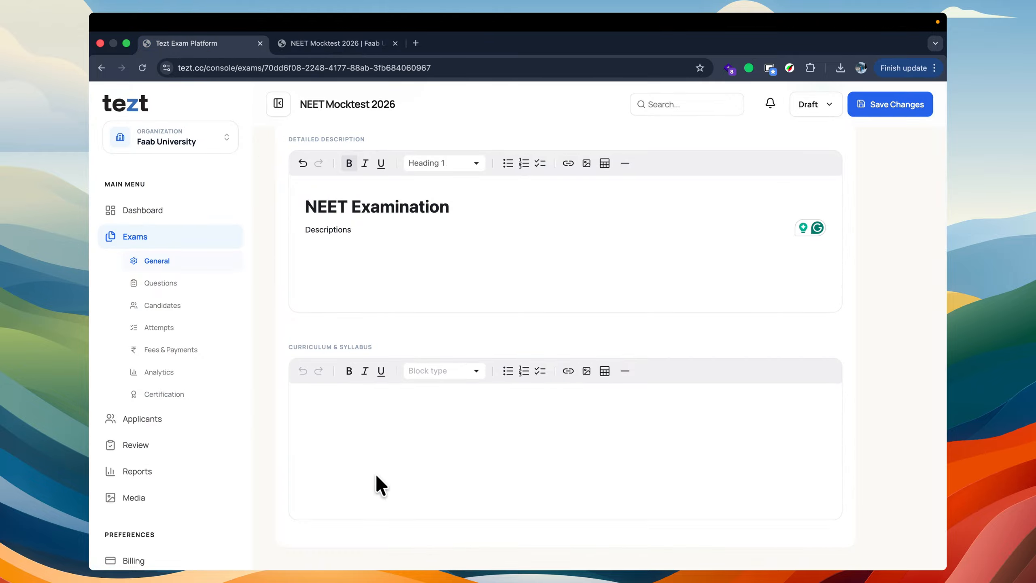
{"action": "left_click", "coordinate": [361, 395]}
{"action": "type", "text": "Curr"}
{"action": "key", "text": "super+a"}
{"action": "type", "text": "NEET Curriculum"}
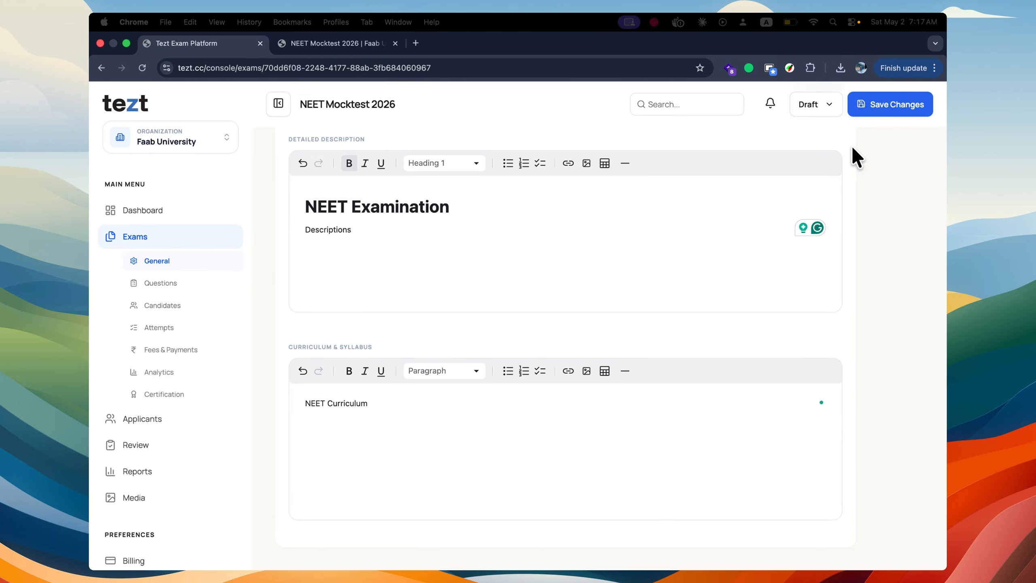
Step: Save the exam changes and check the Overview and Exam Curriculum sections on the refreshed public page
{"action": "left_click", "coordinate": [895, 105]}
{"action": "left_click", "coordinate": [332, 43]}
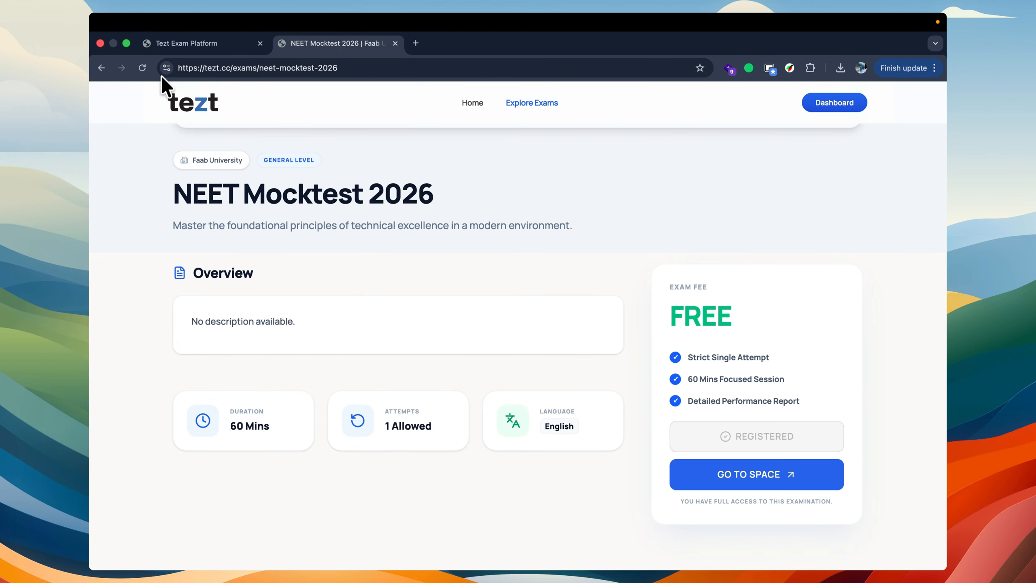
{"action": "left_click", "coordinate": [142, 68]}
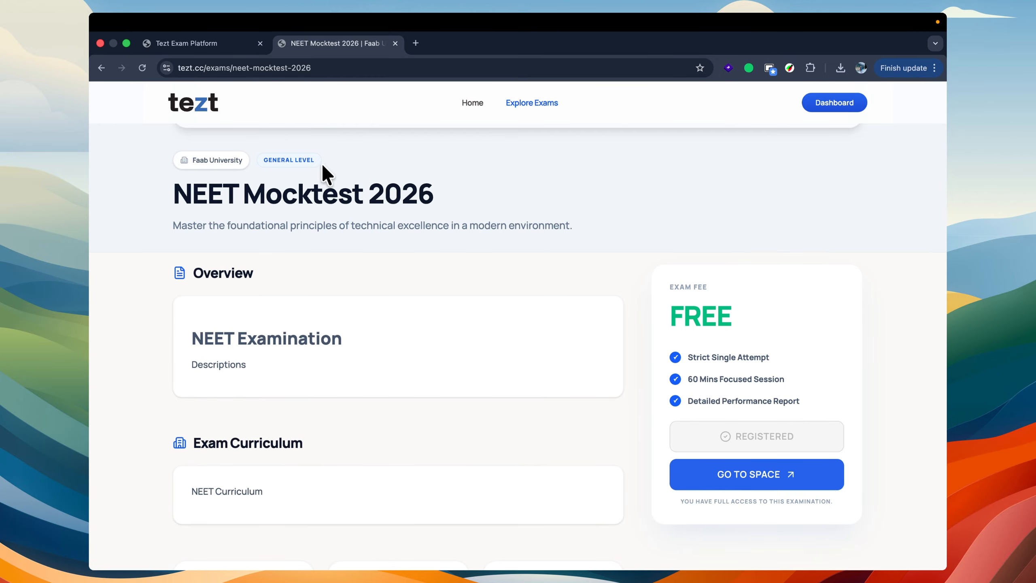
{"action": "left_click_drag", "start_coordinate": [197, 479], "coordinate": [319, 492]}
{"action": "left_click", "coordinate": [459, 404]}
{"action": "left_click", "coordinate": [209, 43]}
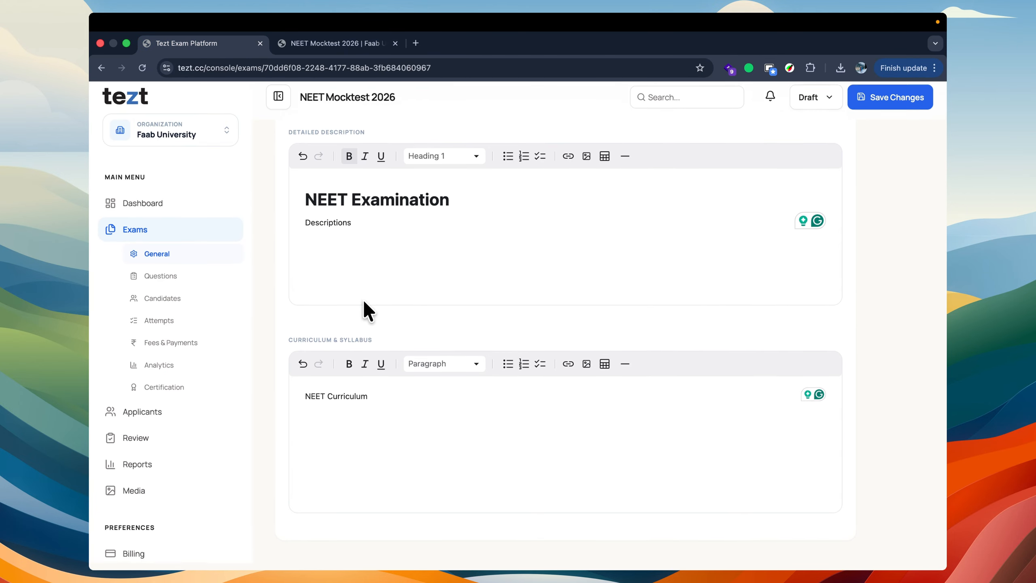
Step: Open the exam's configuration settings and review the public and private platform visibility options
{"action": "scroll", "coordinate": [365, 303], "scroll_direction": "down", "scroll_amount": 1}
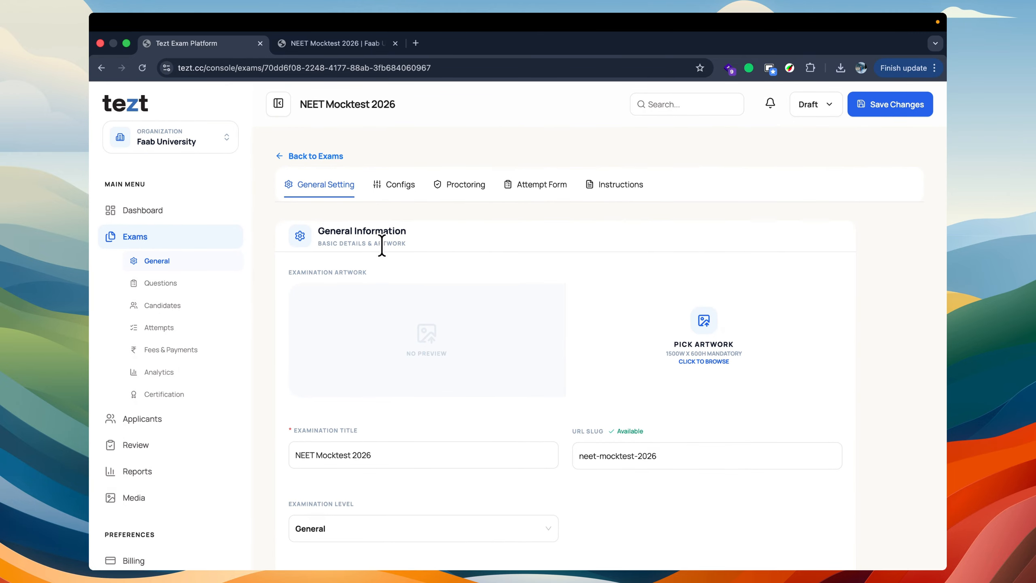
{"action": "left_click", "coordinate": [393, 186]}
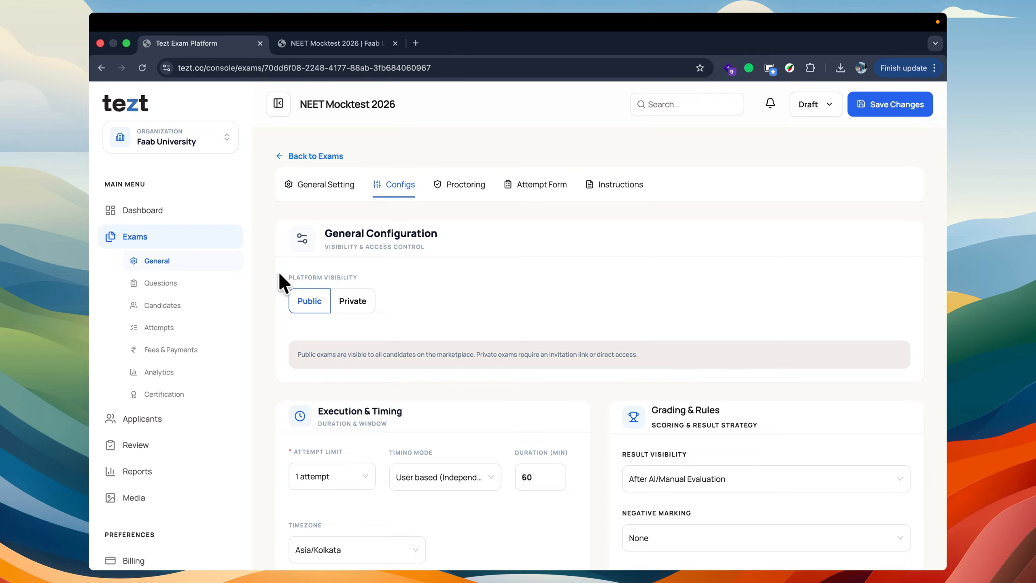
{"action": "left_click_drag", "start_coordinate": [279, 274], "coordinate": [390, 302]}
{"action": "left_click", "coordinate": [390, 303]}
{"action": "scroll", "coordinate": [442, 296], "scroll_direction": "down", "scroll_amount": 6}
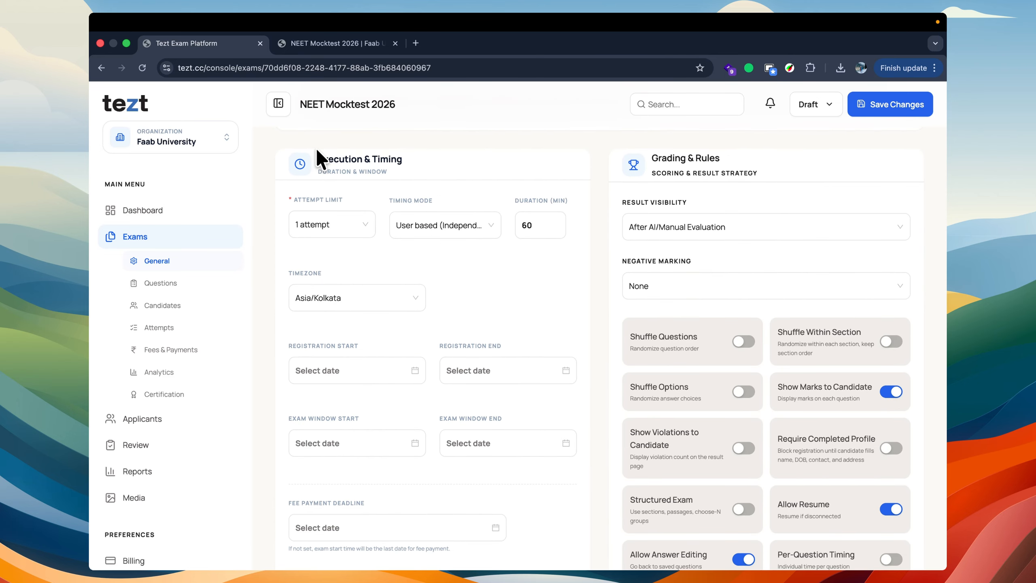
Step: Review the available attempt limits and leave the exam at 1 attempt
{"action": "scroll", "coordinate": [322, 157], "scroll_direction": "down", "scroll_amount": 1}
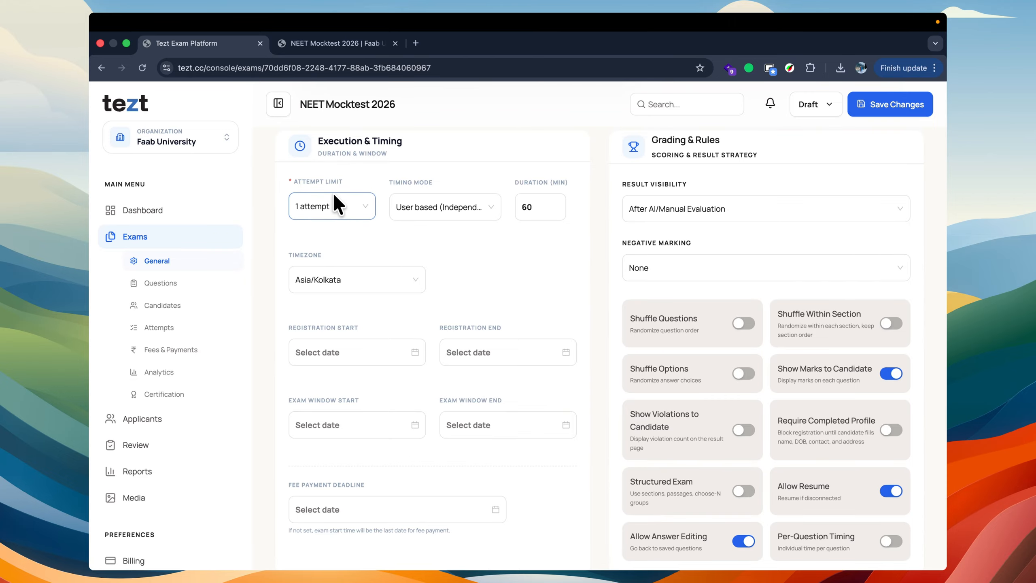
{"action": "left_click", "coordinate": [342, 197]}
{"action": "left_click", "coordinate": [343, 168]}
{"action": "left_click", "coordinate": [340, 202]}
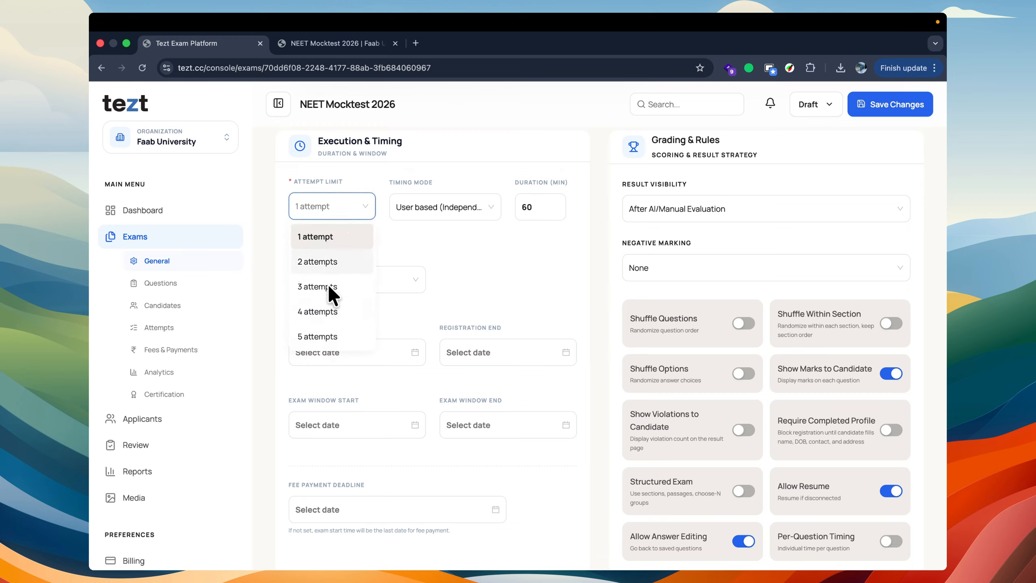
{"action": "left_click", "coordinate": [424, 265]}
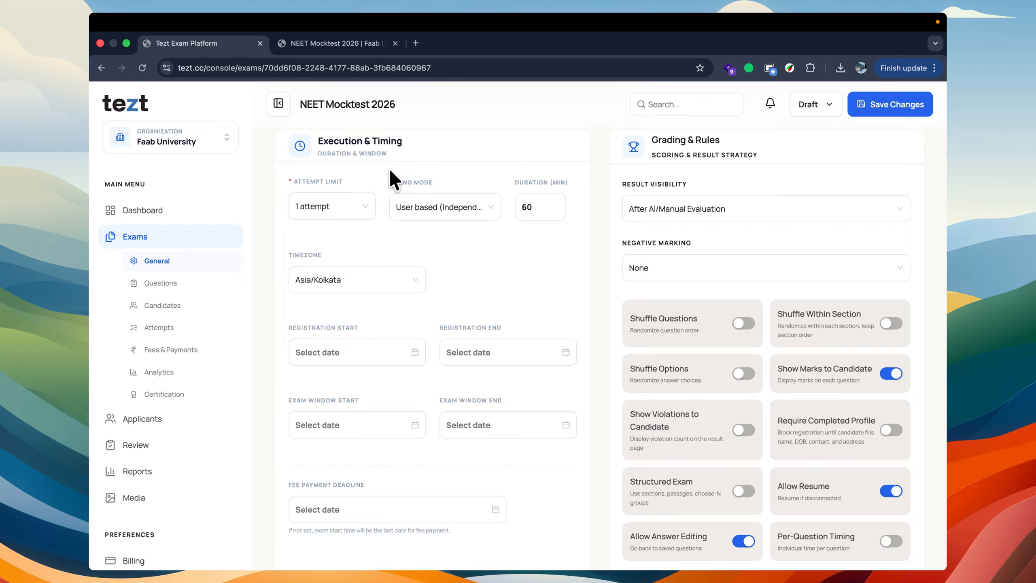
Step: Compare the user-based and admin-based timing modes, leaving the exam's timing mode at user based
{"action": "left_click", "coordinate": [440, 205]}
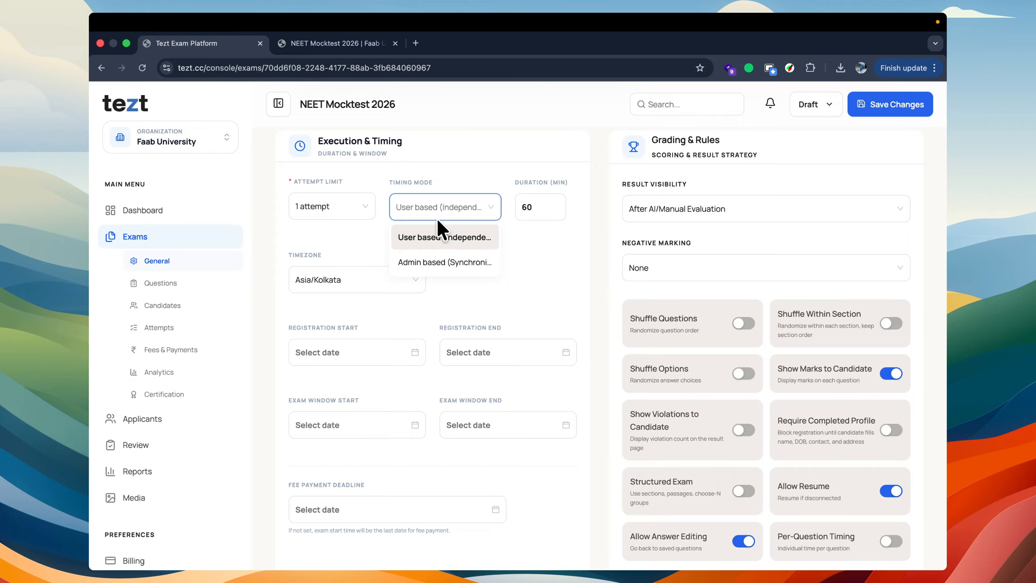
{"action": "left_click", "coordinate": [419, 175]}
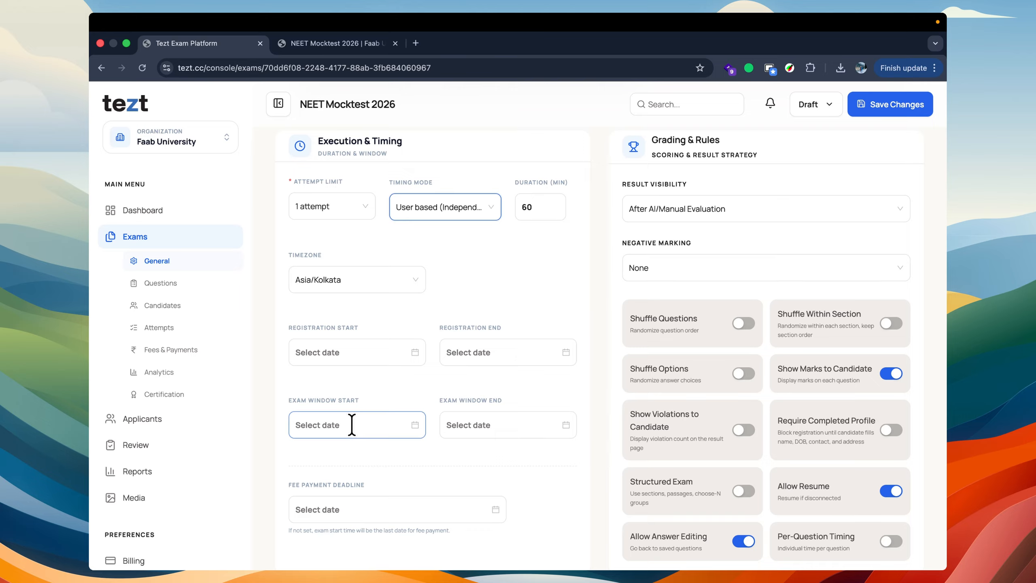
{"action": "left_click", "coordinate": [439, 208]}
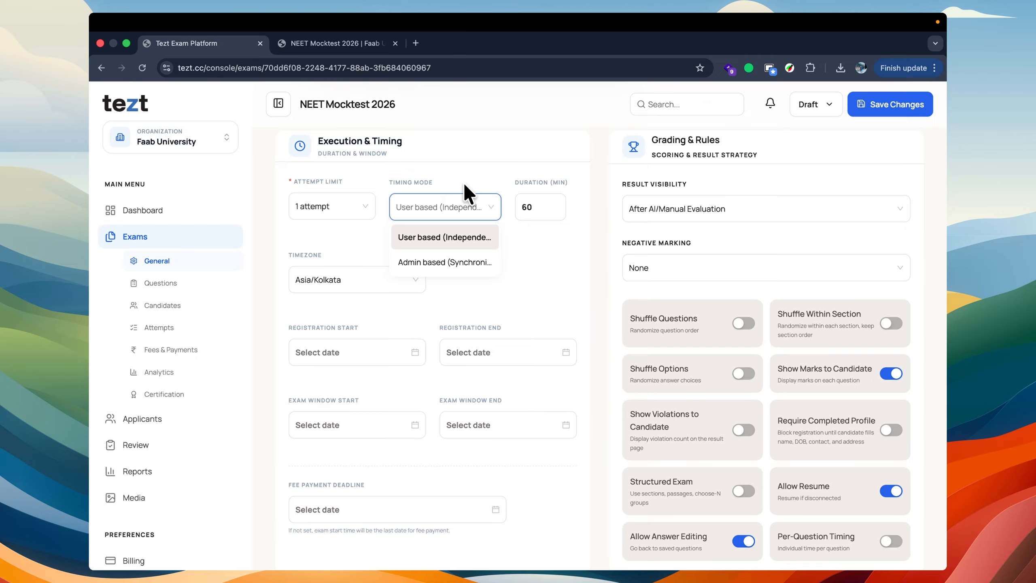
Step: Set the exam duration to 120 minutes
{"action": "left_click", "coordinate": [527, 206]}
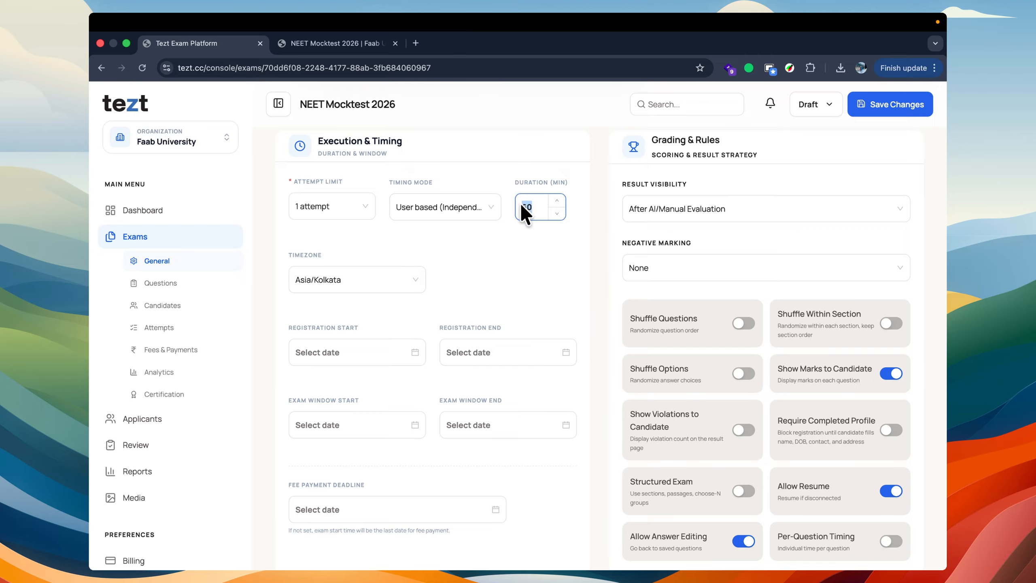
{"action": "type", "text": "180"}
{"action": "key", "text": "super+a"}
{"action": "type", "text": "120"}
{"action": "left_click", "coordinate": [478, 262]}
Step: Review the available timezones and keep Asia/Kolkata selected for the exam
{"action": "left_click", "coordinate": [360, 287]}
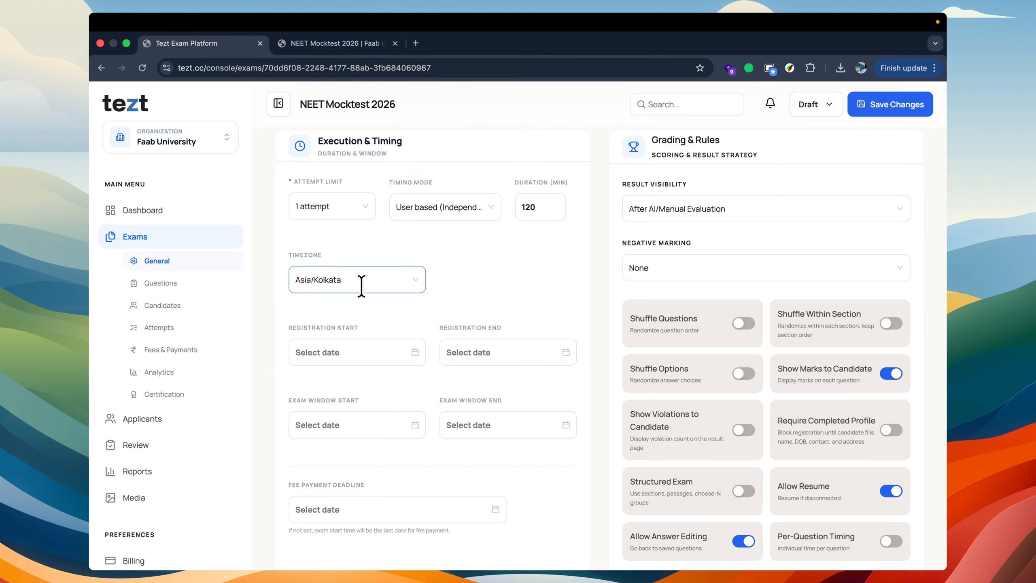
{"action": "left_click", "coordinate": [361, 285]}
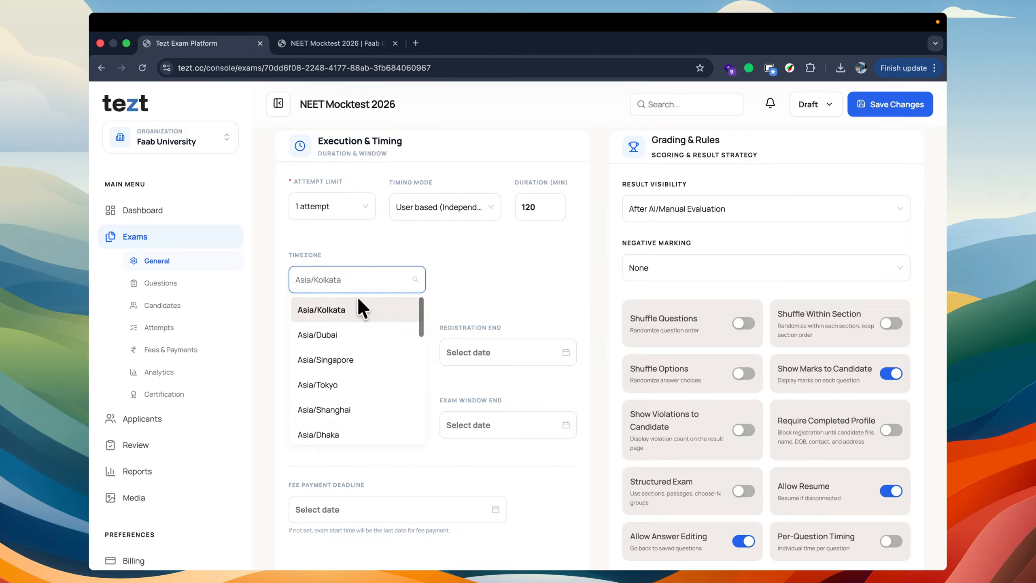
{"action": "left_click", "coordinate": [332, 304]}
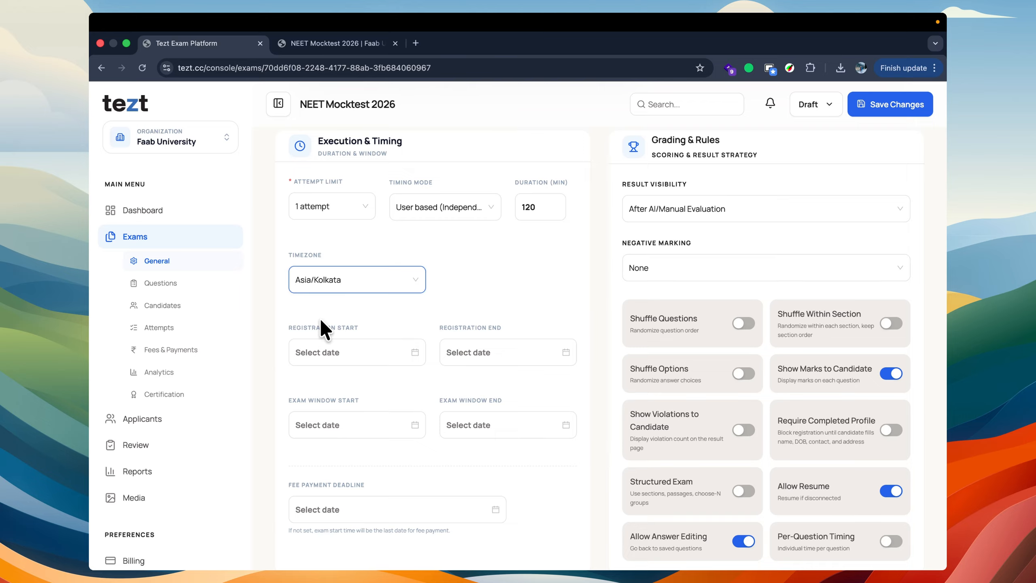
{"action": "left_click", "coordinate": [322, 280]}
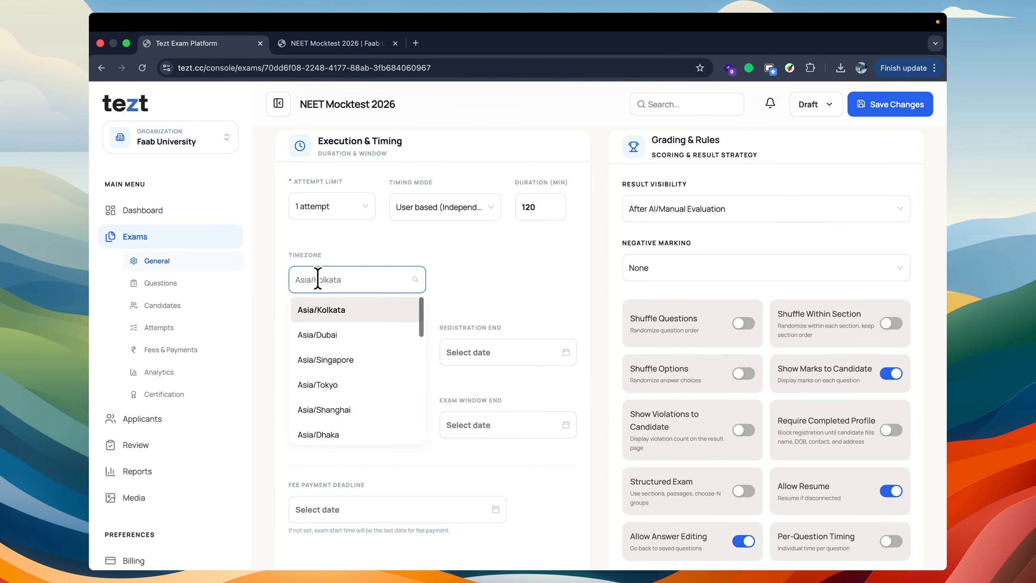
{"action": "left_click", "coordinate": [311, 246]}
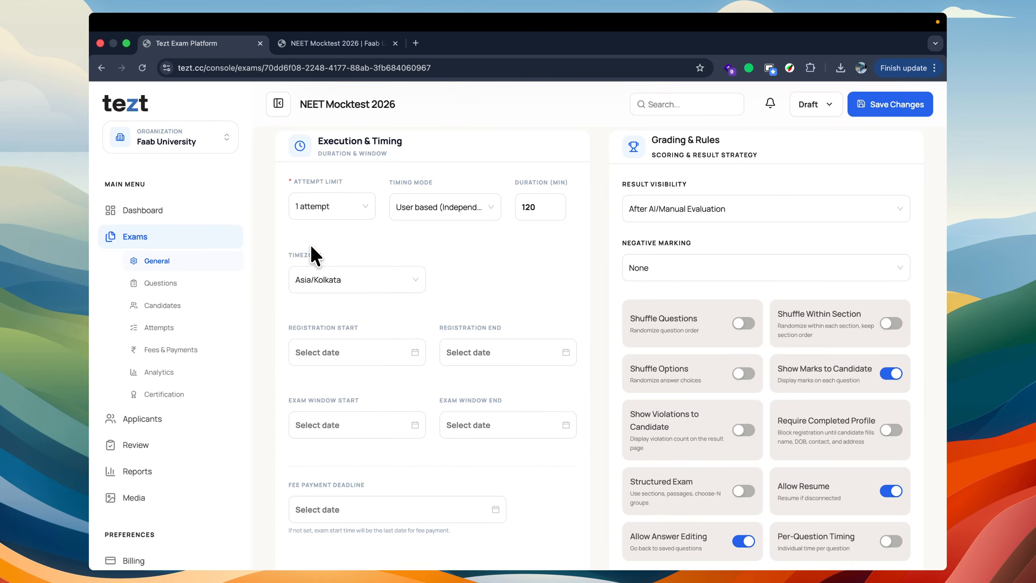
Step: Search the timezones for Dubai and set the exam's timezone to Asia/Dubai
{"action": "scroll", "coordinate": [312, 246], "scroll_direction": "up", "scroll_amount": 3}
{"action": "scroll", "coordinate": [311, 246], "scroll_direction": "down", "scroll_amount": 4}
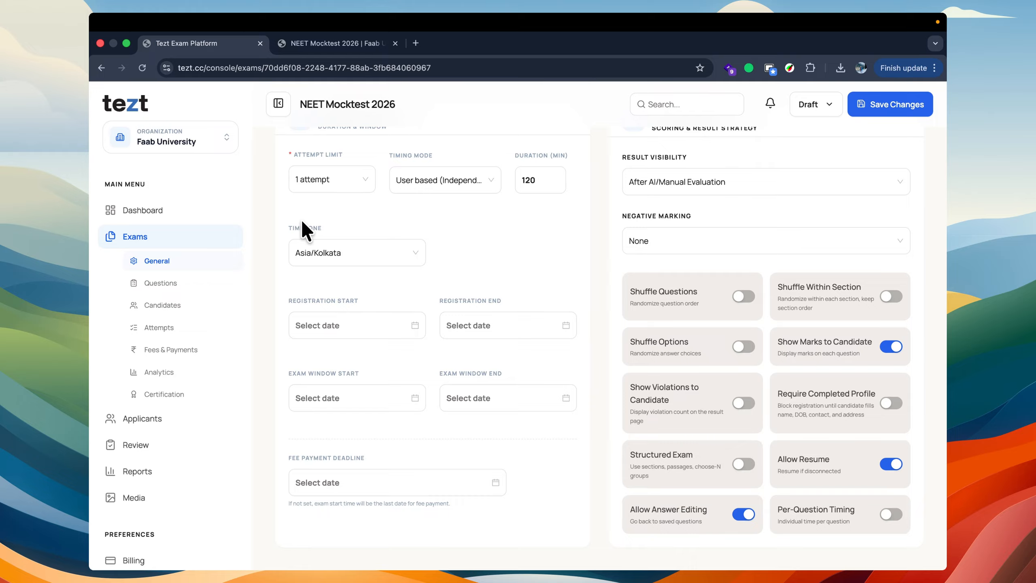
{"action": "left_click", "coordinate": [307, 250]}
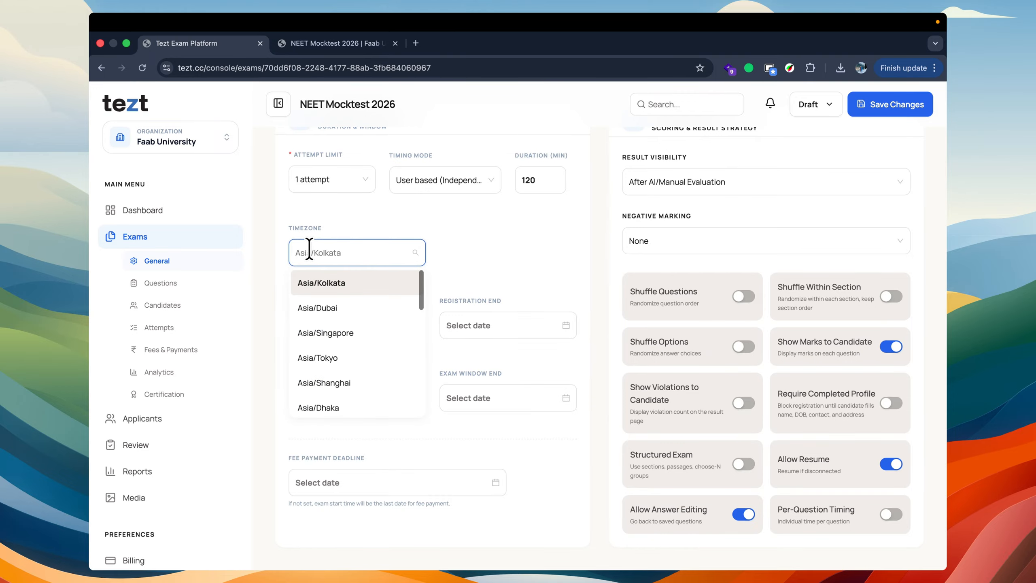
{"action": "type", "text": "duba"}
{"action": "left_click", "coordinate": [333, 278]}
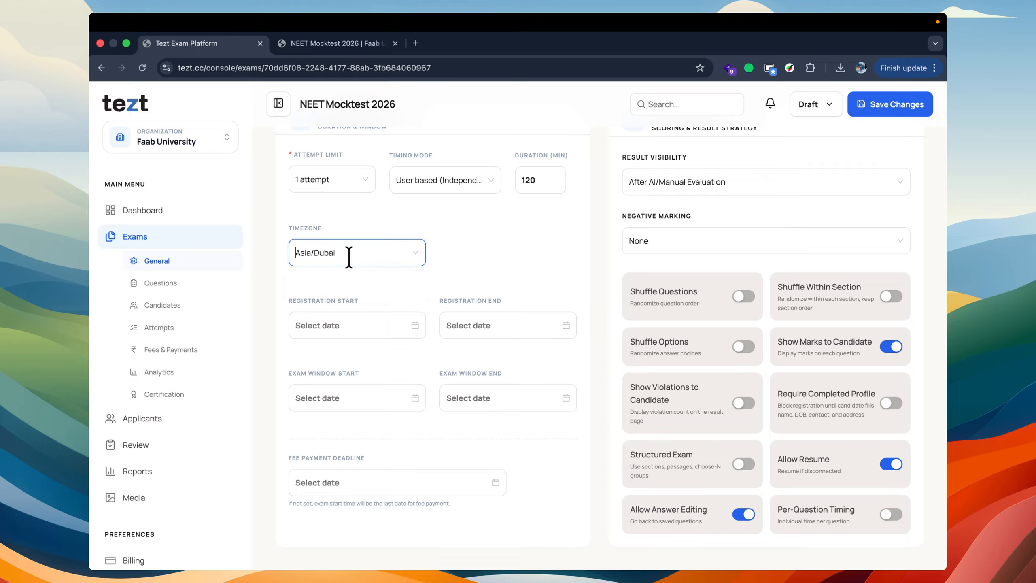
{"action": "left_click", "coordinate": [350, 254]}
{"action": "left_click", "coordinate": [447, 233]}
{"action": "left_click", "coordinate": [339, 332]}
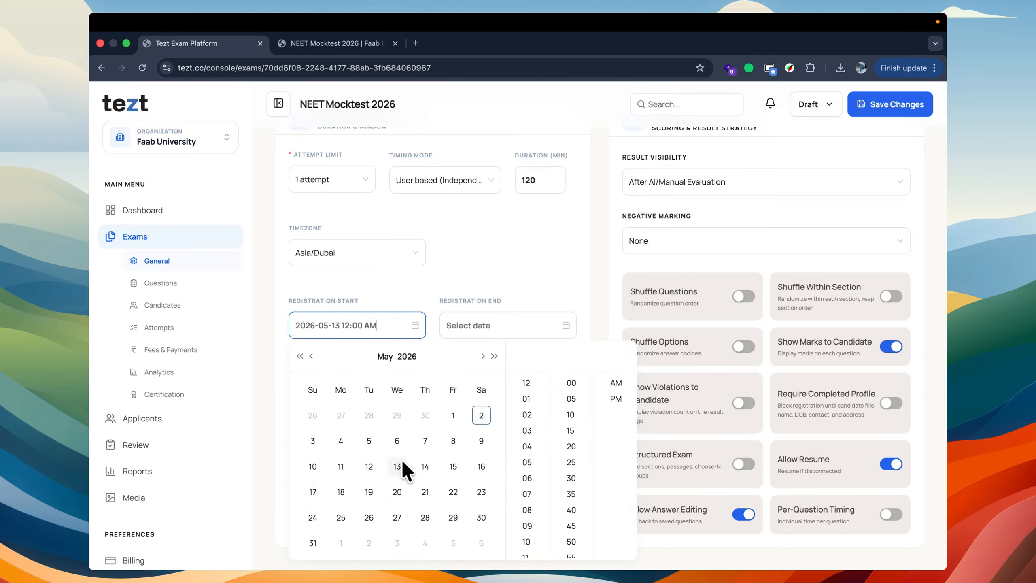
{"action": "left_click", "coordinate": [481, 415]}
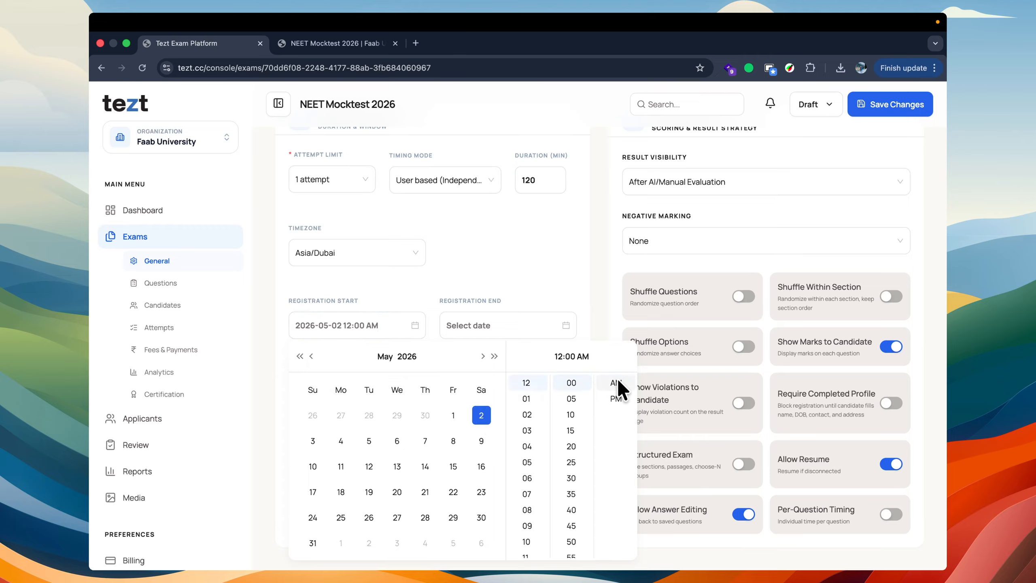
{"action": "left_click", "coordinate": [481, 279]}
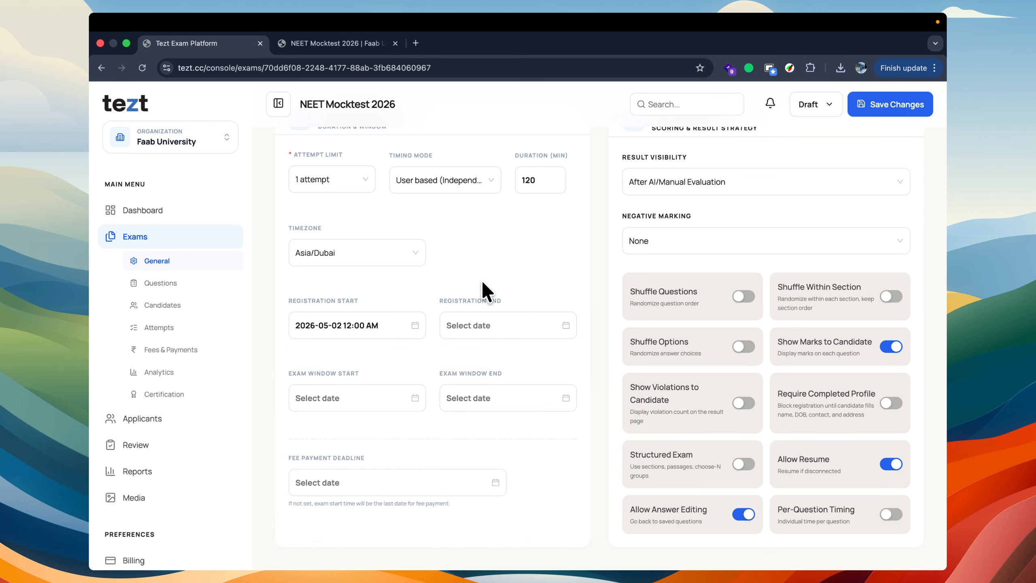
{"action": "left_click", "coordinate": [483, 328]}
{"action": "left_click", "coordinate": [547, 441]}
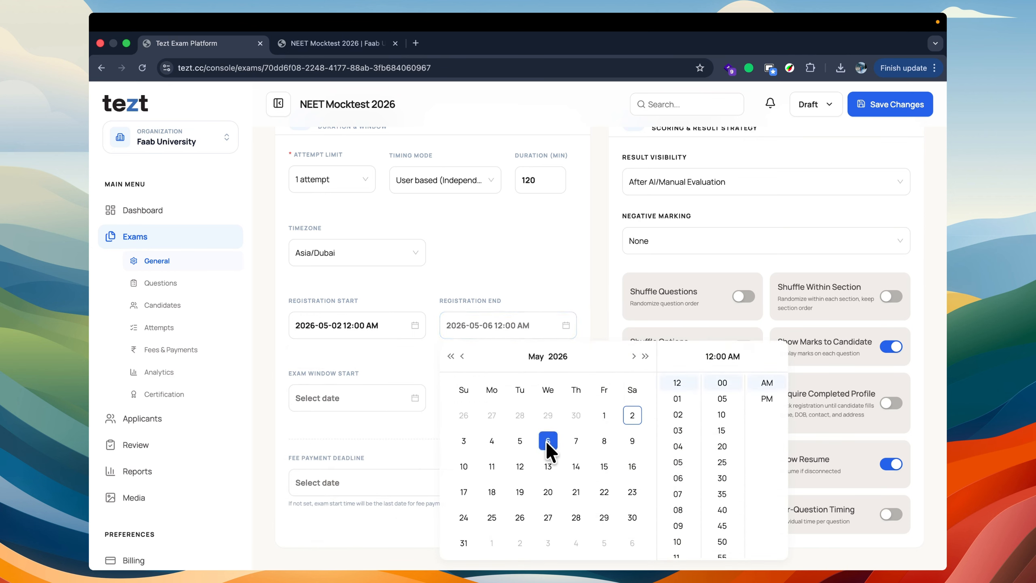
{"action": "left_click", "coordinate": [531, 284]}
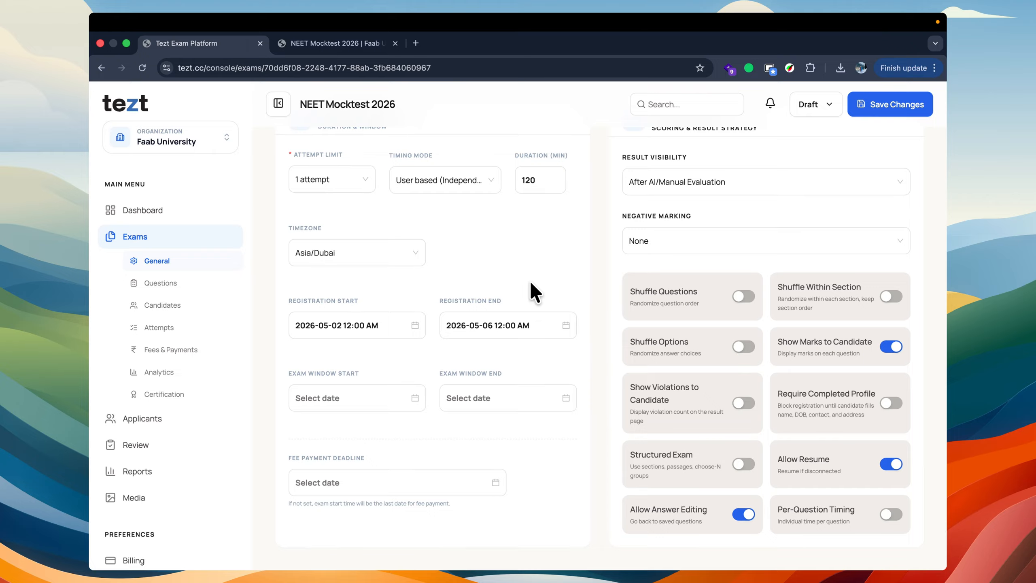
{"action": "left_click", "coordinate": [332, 321]}
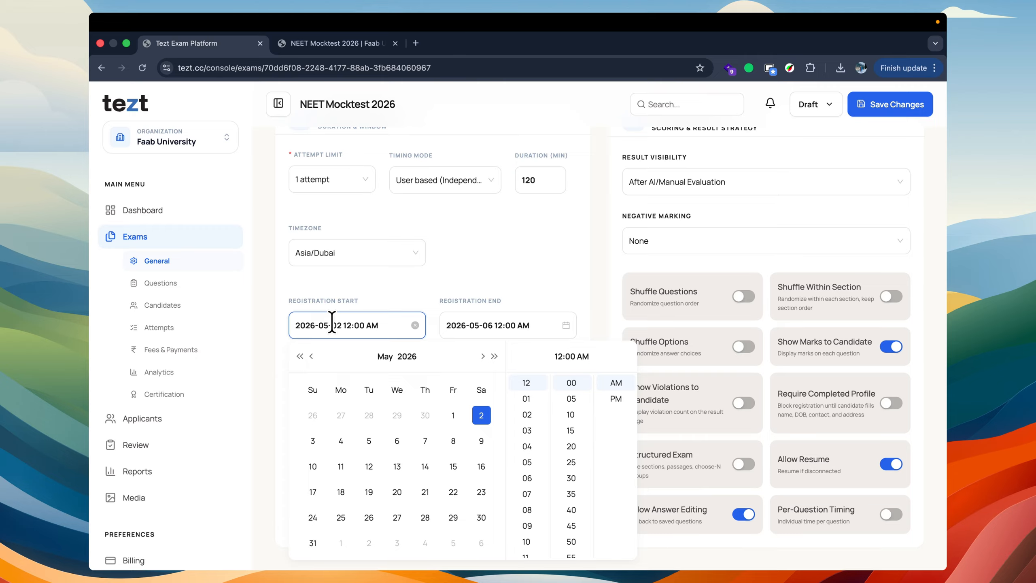
{"action": "left_click", "coordinate": [318, 288]}
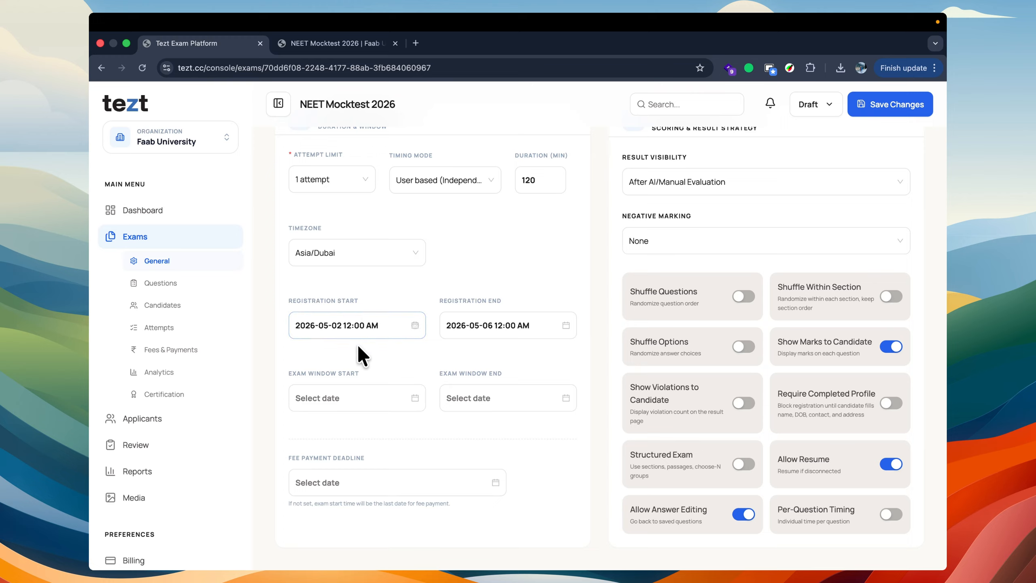
Step: Set the exam window to start on 2026-05-12 and end on 2026-05-15
{"action": "left_click", "coordinate": [330, 394]}
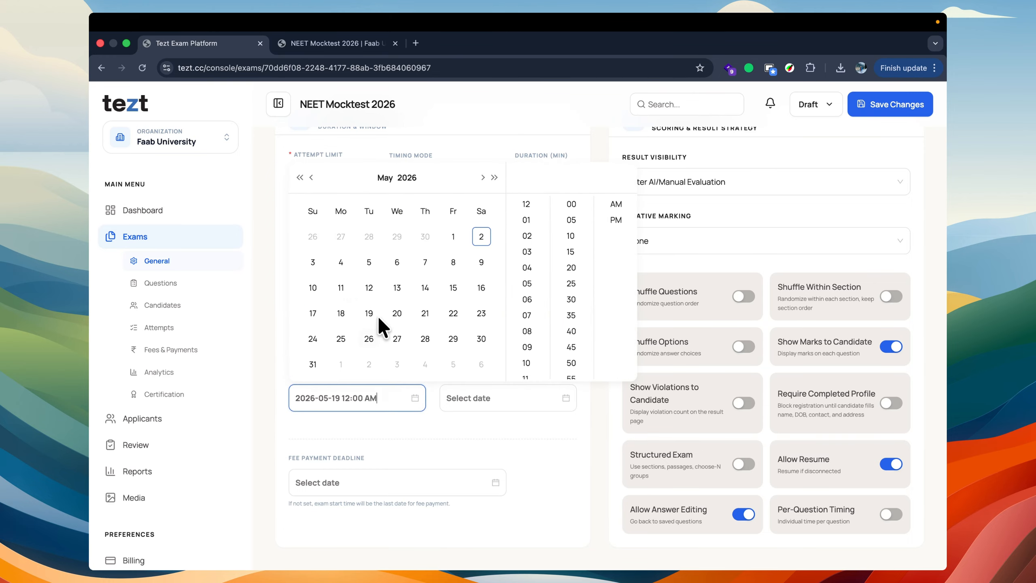
{"action": "left_click", "coordinate": [368, 287]}
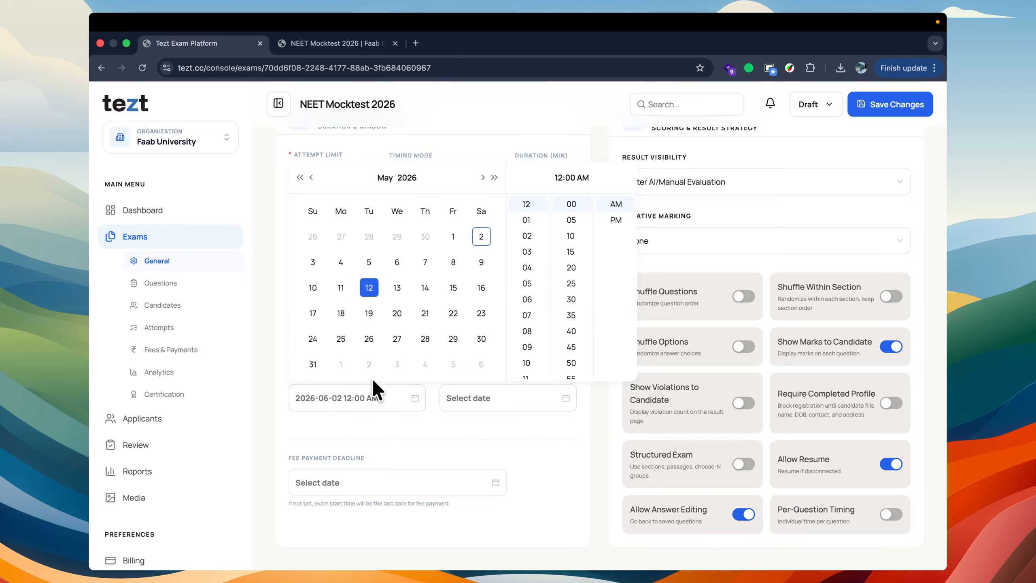
{"action": "left_click", "coordinate": [362, 429]}
{"action": "left_click", "coordinate": [486, 397]}
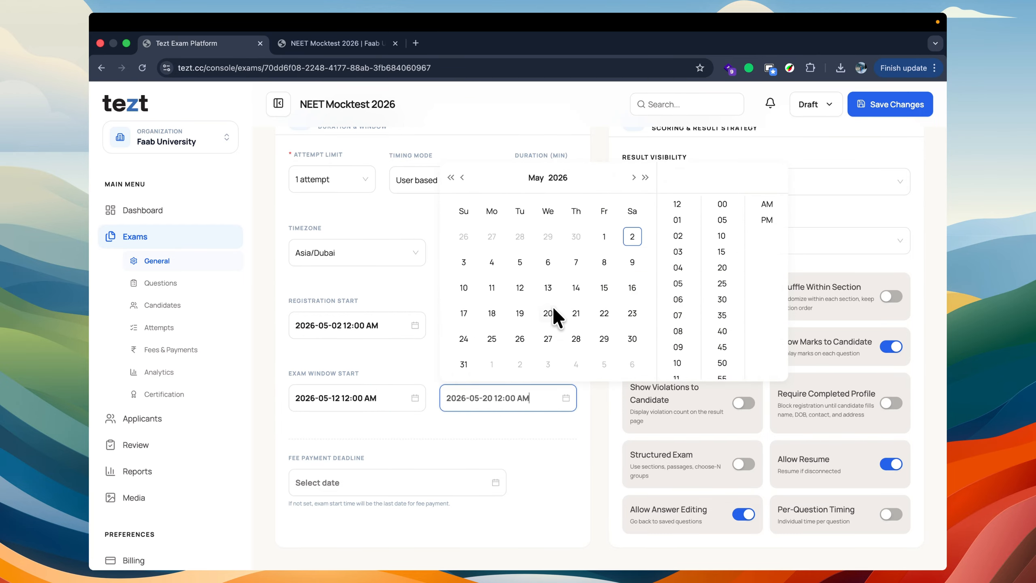
{"action": "left_click", "coordinate": [604, 287]}
Step: Set the exam window's end time to 01:00 PM and its start time to 10:00 AM
{"action": "left_click", "coordinate": [392, 396]}
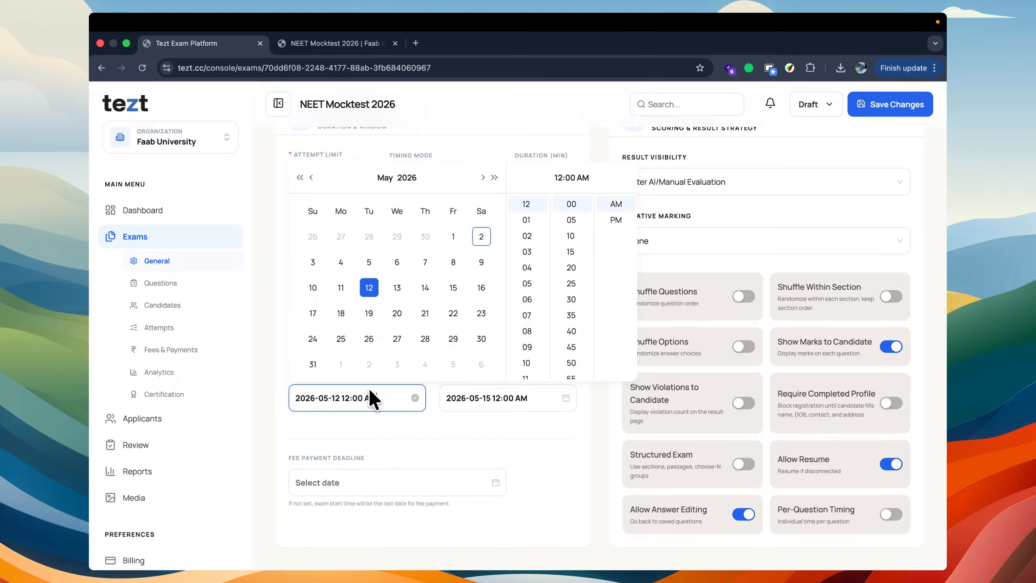
{"action": "left_click", "coordinate": [490, 398]}
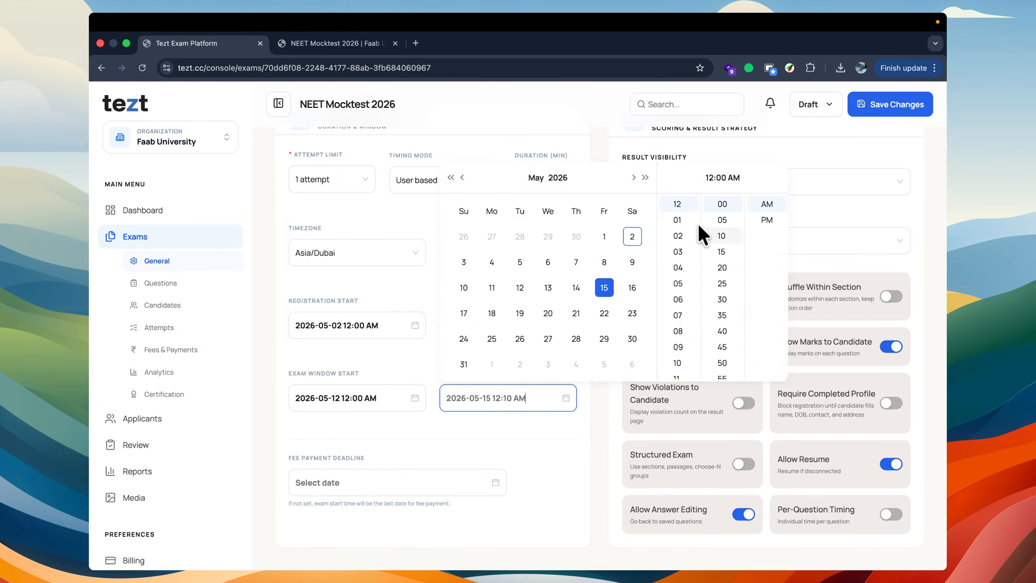
{"action": "left_click", "coordinate": [678, 218]}
{"action": "left_click", "coordinate": [763, 218]}
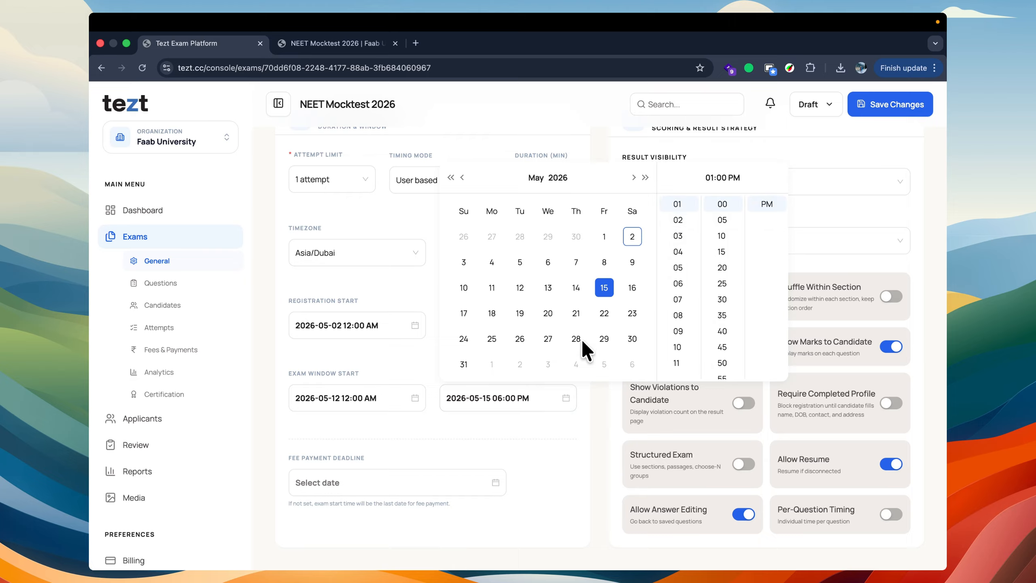
{"action": "left_click", "coordinate": [348, 388]}
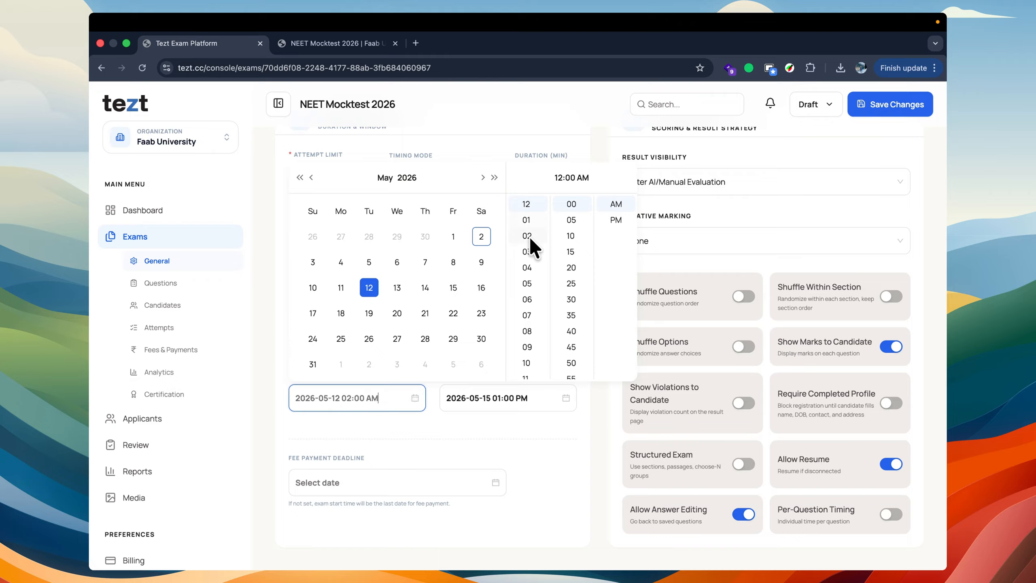
{"action": "left_click", "coordinate": [526, 362]}
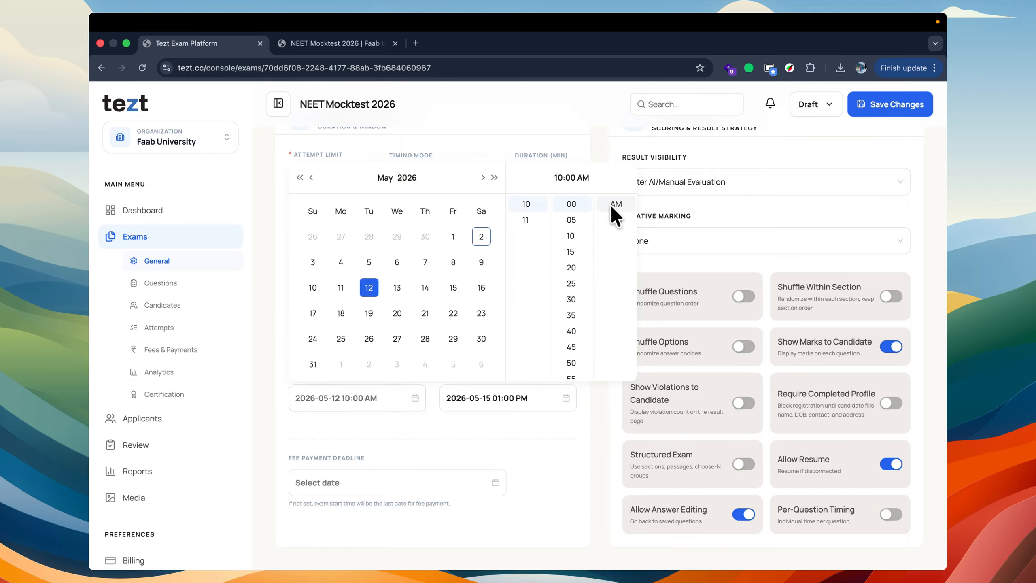
{"action": "left_click", "coordinate": [447, 429]}
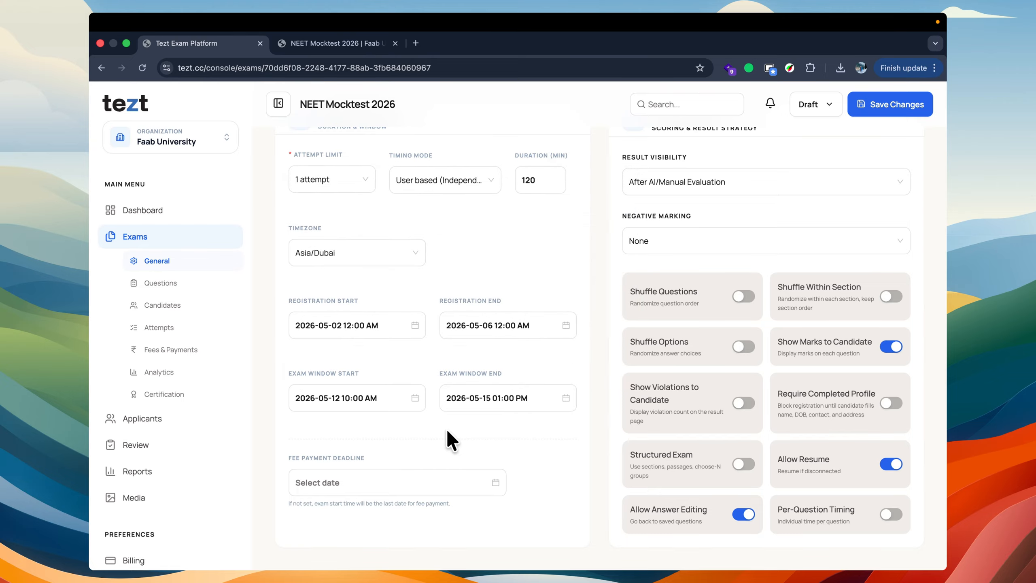
Step: Review the timing mode options, the exam duration and the exam window end
{"action": "scroll", "coordinate": [446, 431], "scroll_direction": "up", "scroll_amount": 5}
{"action": "scroll", "coordinate": [447, 431], "scroll_direction": "down", "scroll_amount": 6}
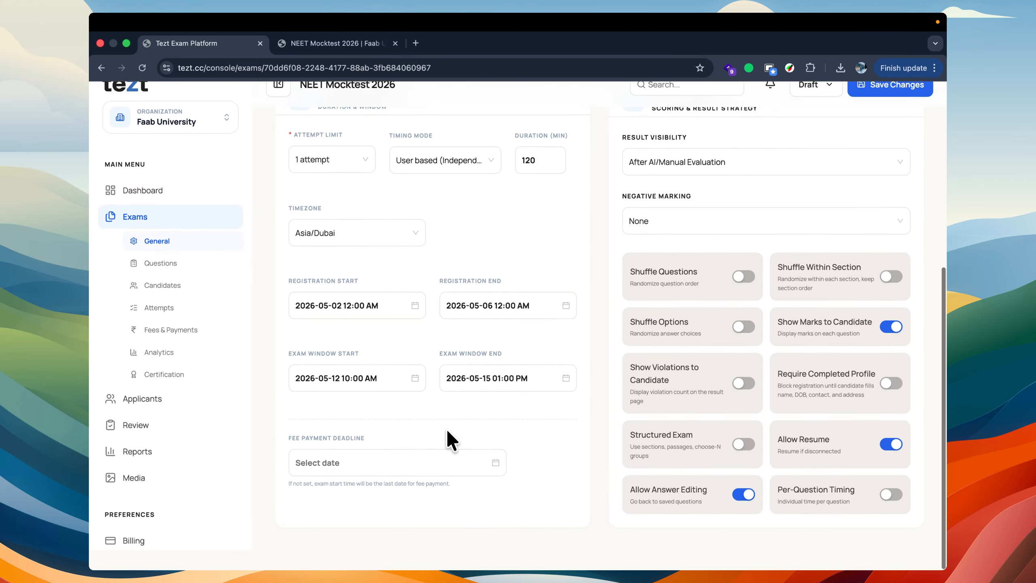
{"action": "left_click", "coordinate": [456, 181]}
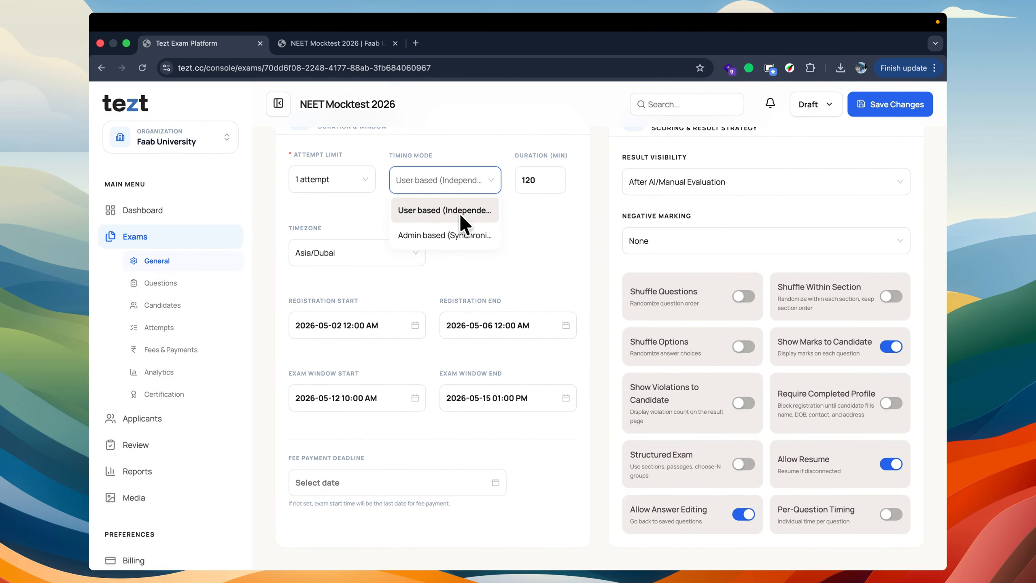
{"action": "left_click", "coordinate": [524, 219]}
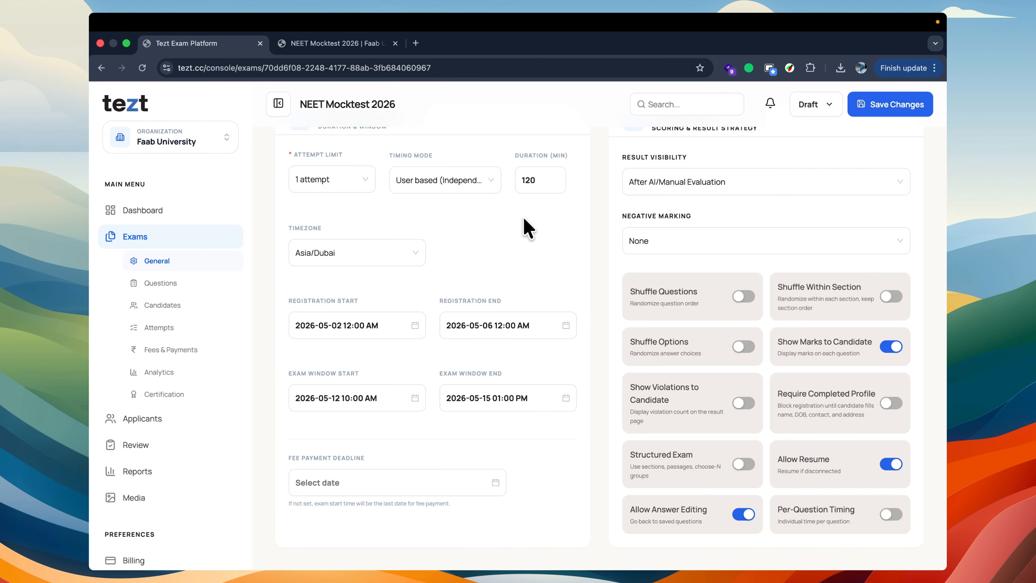
{"action": "left_click", "coordinate": [542, 178]}
{"action": "left_click", "coordinate": [513, 225]}
{"action": "left_click", "coordinate": [528, 399]}
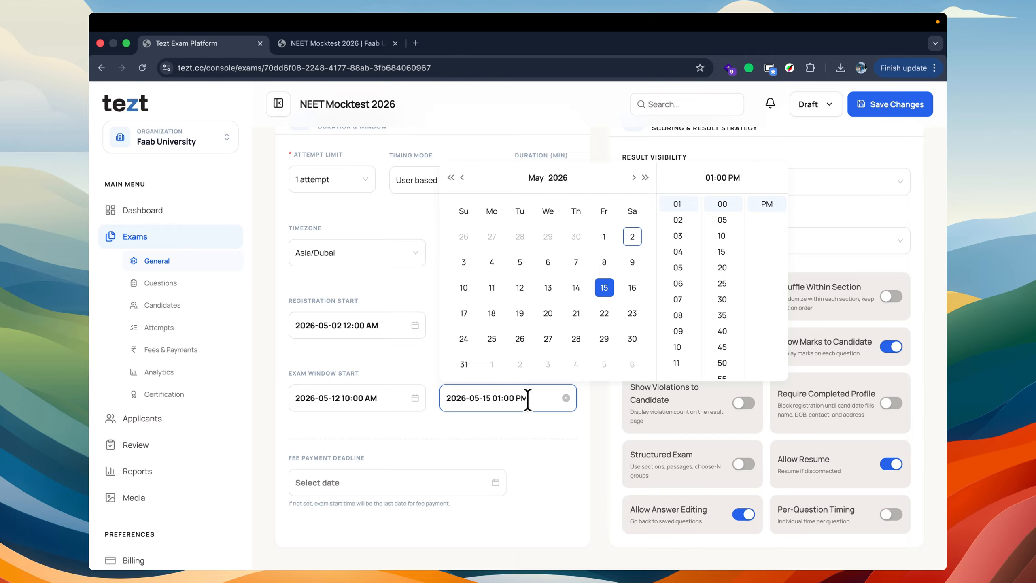
{"action": "left_click", "coordinate": [334, 450]}
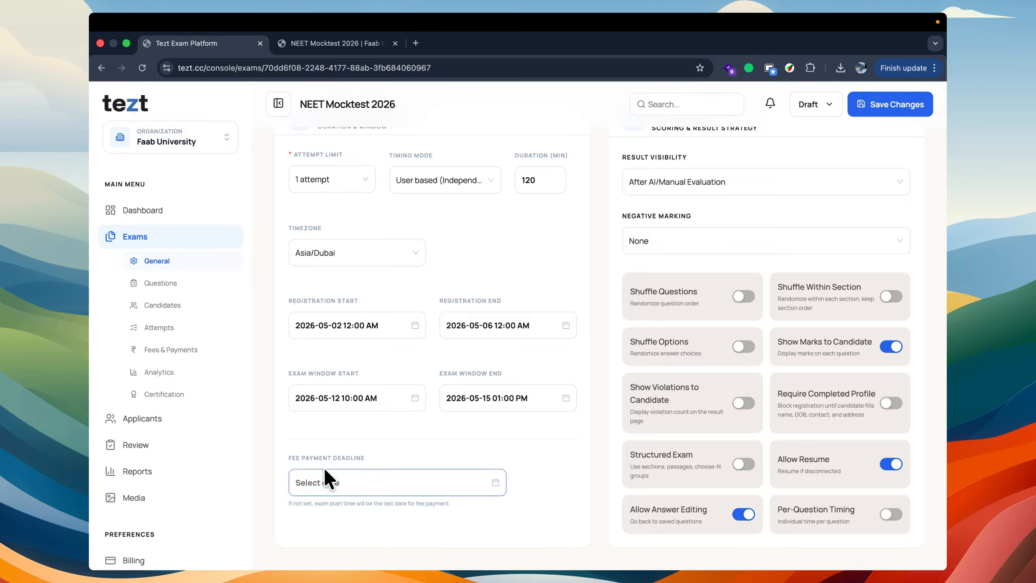
{"action": "left_click", "coordinate": [366, 482]}
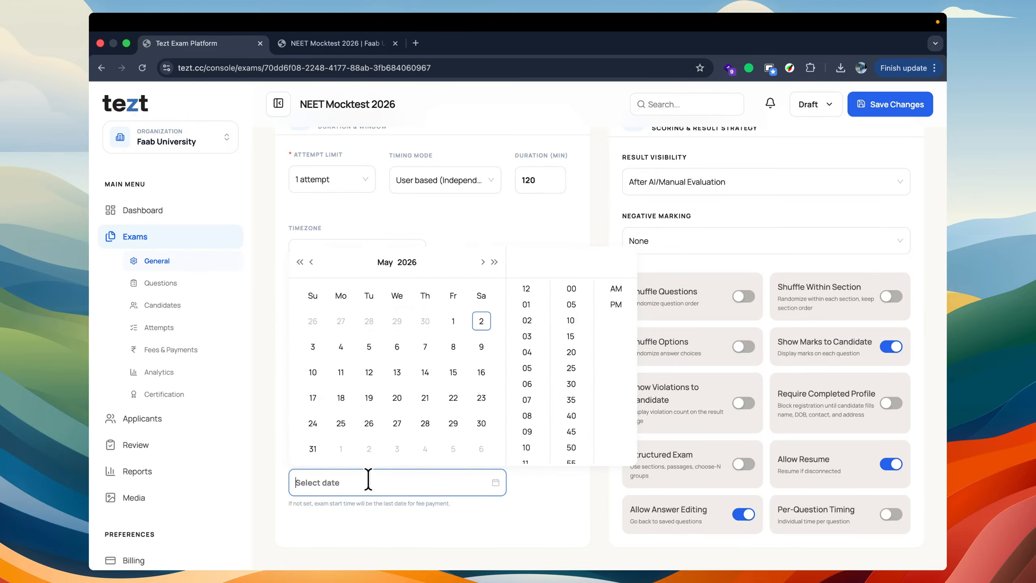
{"action": "left_click", "coordinate": [369, 397]}
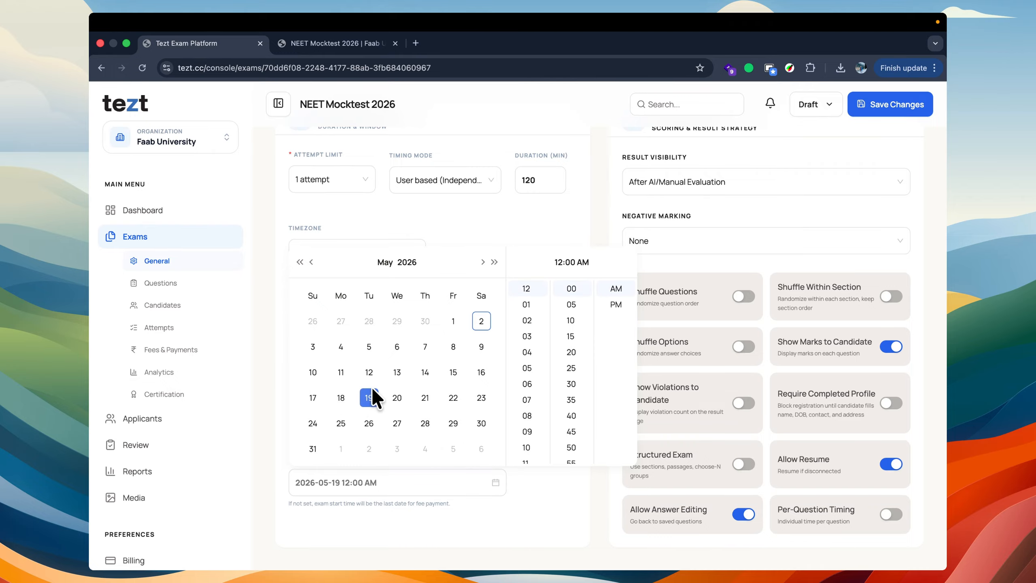
{"action": "left_click", "coordinate": [547, 489]}
Step: Try Immediate (Self-service) as the exam's result visibility and return it to After AI/Manual Evaluation
{"action": "scroll", "coordinate": [547, 488], "scroll_direction": "up", "scroll_amount": 7}
{"action": "scroll", "coordinate": [547, 488], "scroll_direction": "down", "scroll_amount": 7}
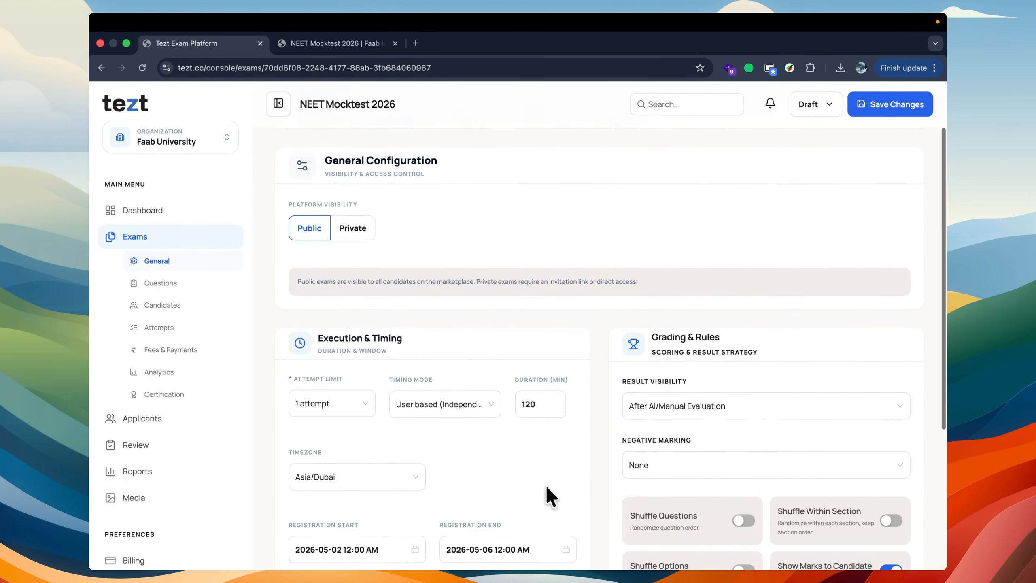
{"action": "scroll", "coordinate": [547, 488], "scroll_direction": "up", "scroll_amount": 2}
{"action": "scroll", "coordinate": [547, 488], "scroll_direction": "up", "scroll_amount": 3}
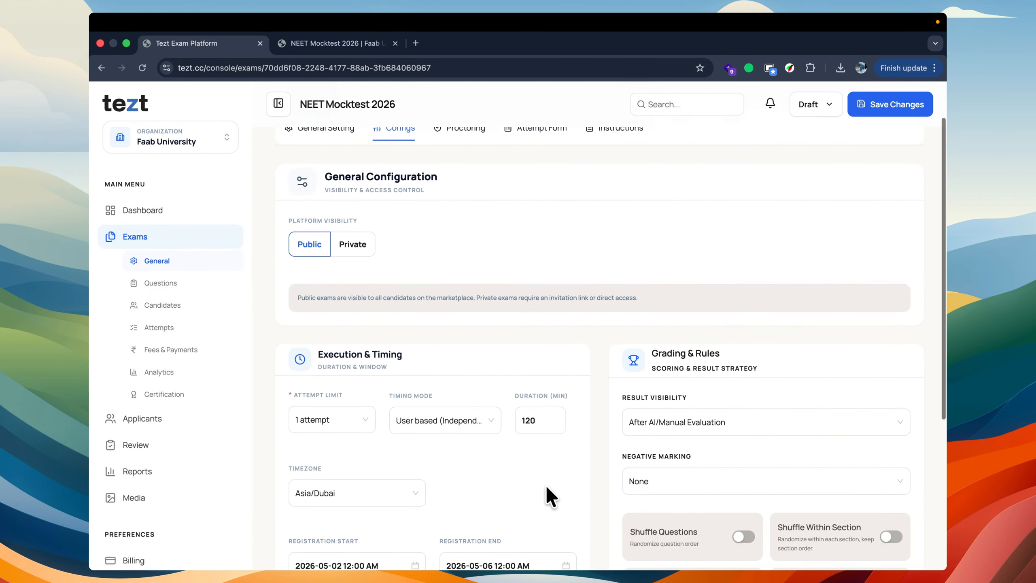
{"action": "scroll", "coordinate": [546, 488], "scroll_direction": "down", "scroll_amount": 1}
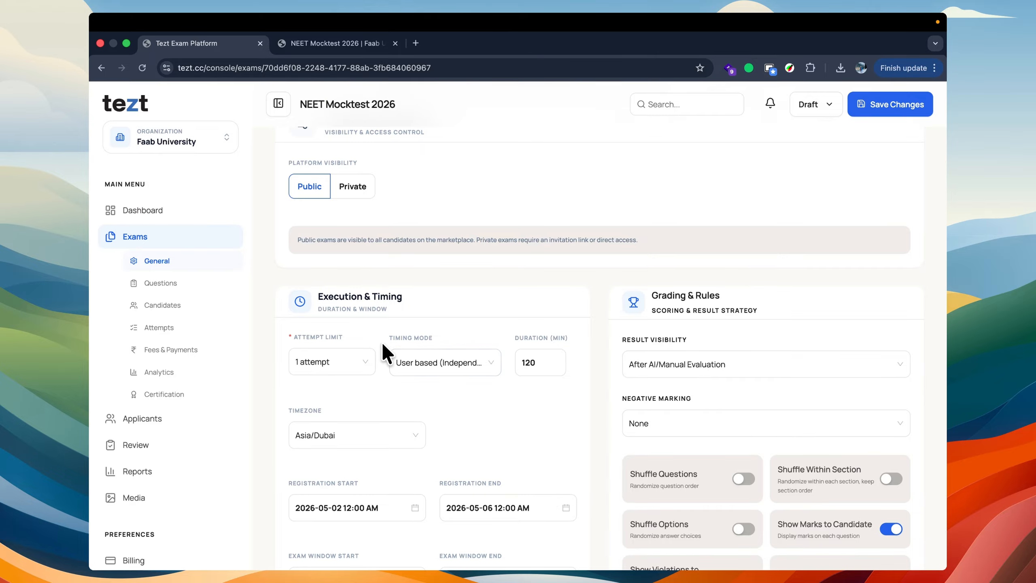
{"action": "scroll", "coordinate": [693, 312], "scroll_direction": "down", "scroll_amount": 1}
{"action": "scroll", "coordinate": [690, 312], "scroll_direction": "down", "scroll_amount": 3}
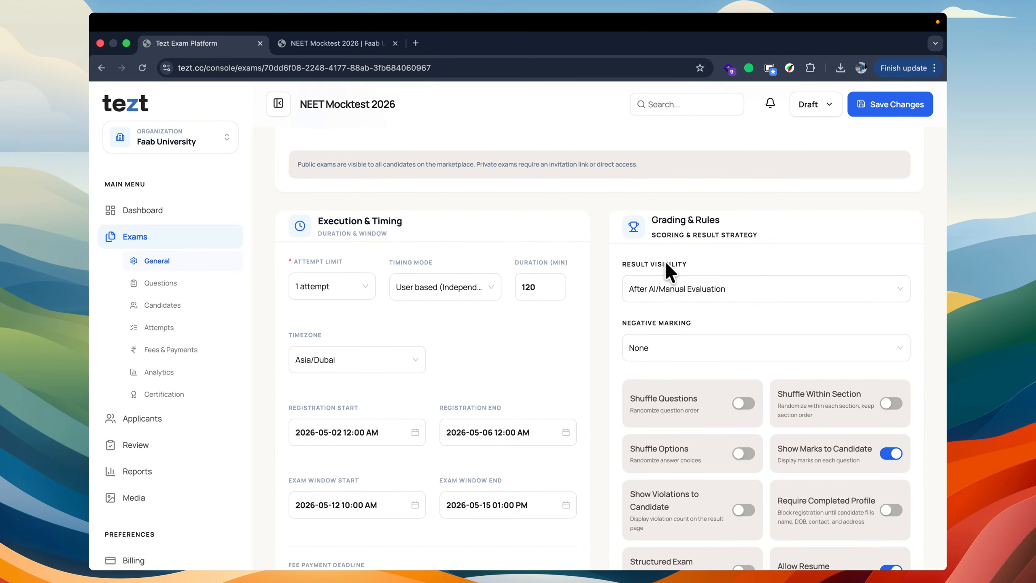
{"action": "left_click", "coordinate": [689, 289]}
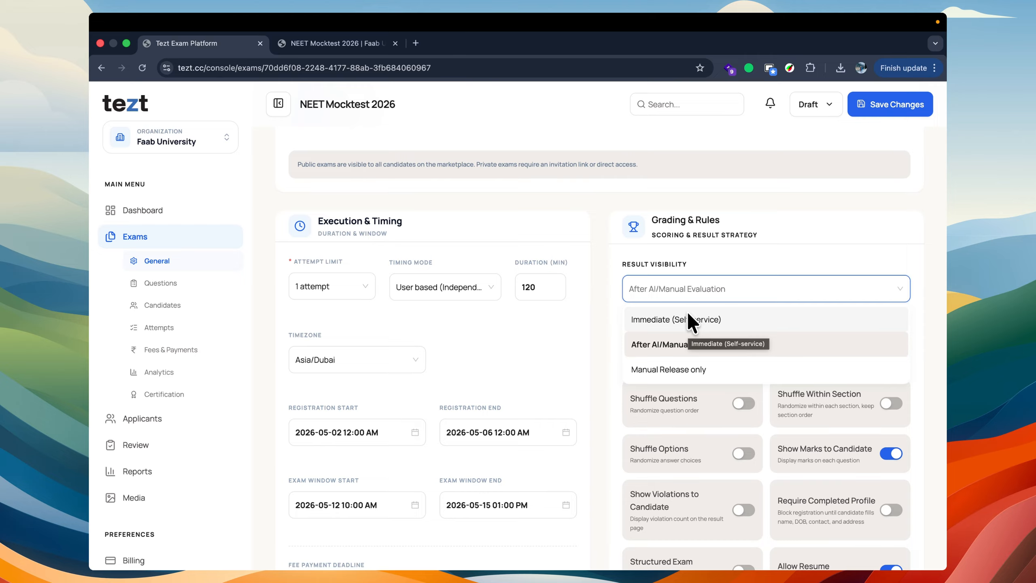
{"action": "left_click", "coordinate": [687, 311]}
{"action": "left_click", "coordinate": [673, 277]}
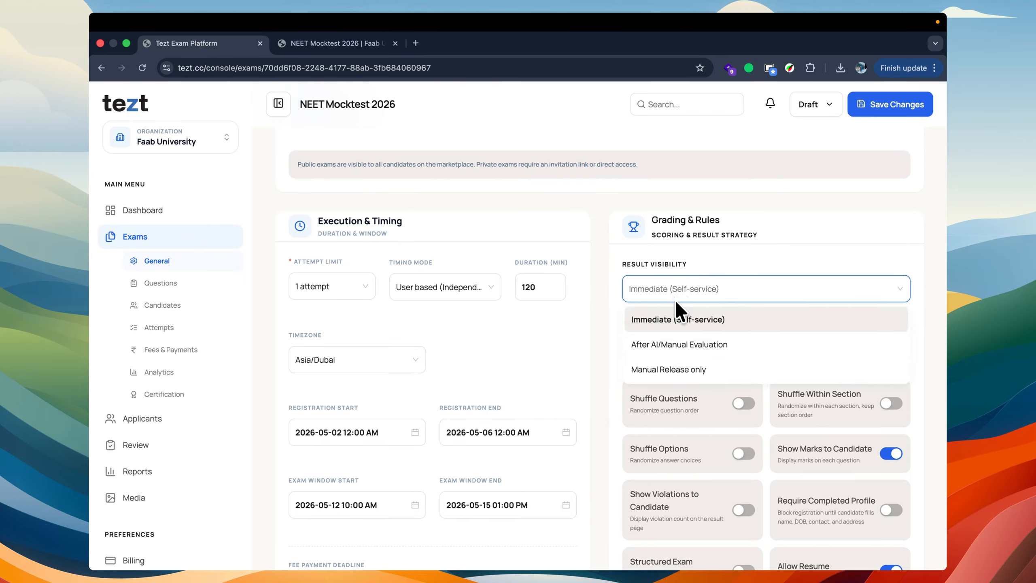
{"action": "left_click", "coordinate": [682, 344]}
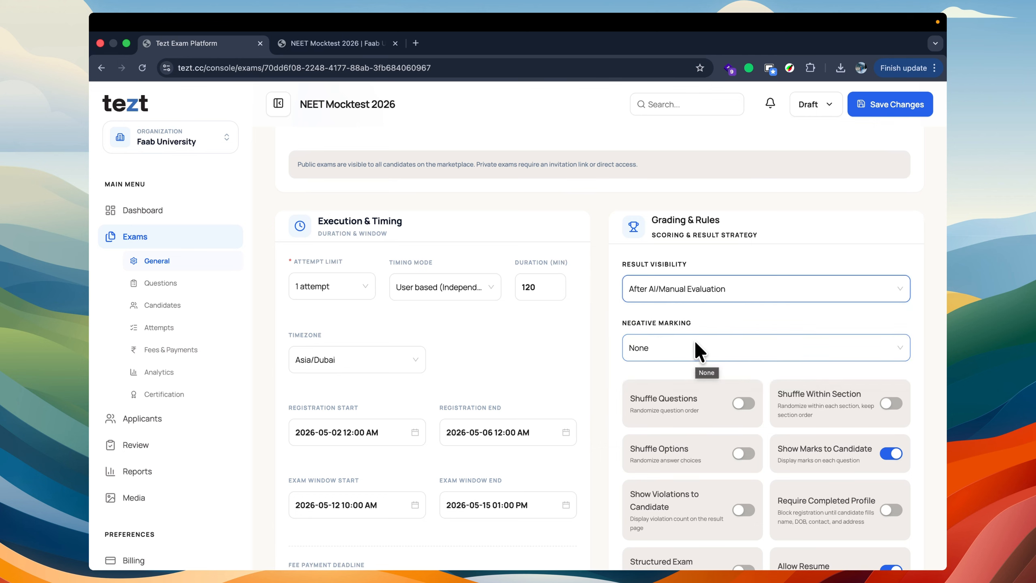
Step: Set the exam's result visibility to Manual Release only
{"action": "left_click", "coordinate": [695, 288]}
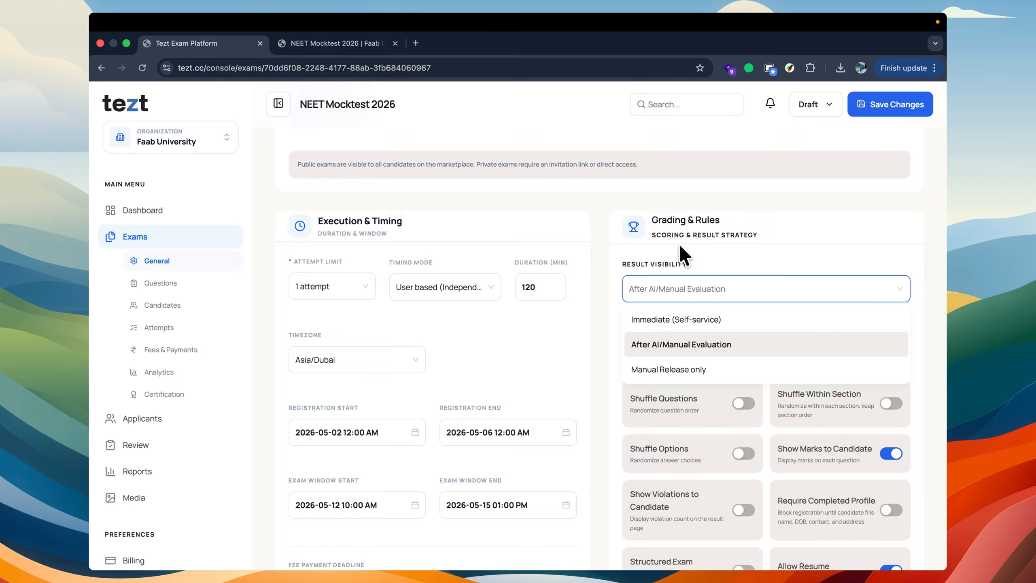
{"action": "left_click", "coordinate": [682, 253]}
{"action": "left_click", "coordinate": [698, 282]}
{"action": "left_click", "coordinate": [674, 371]}
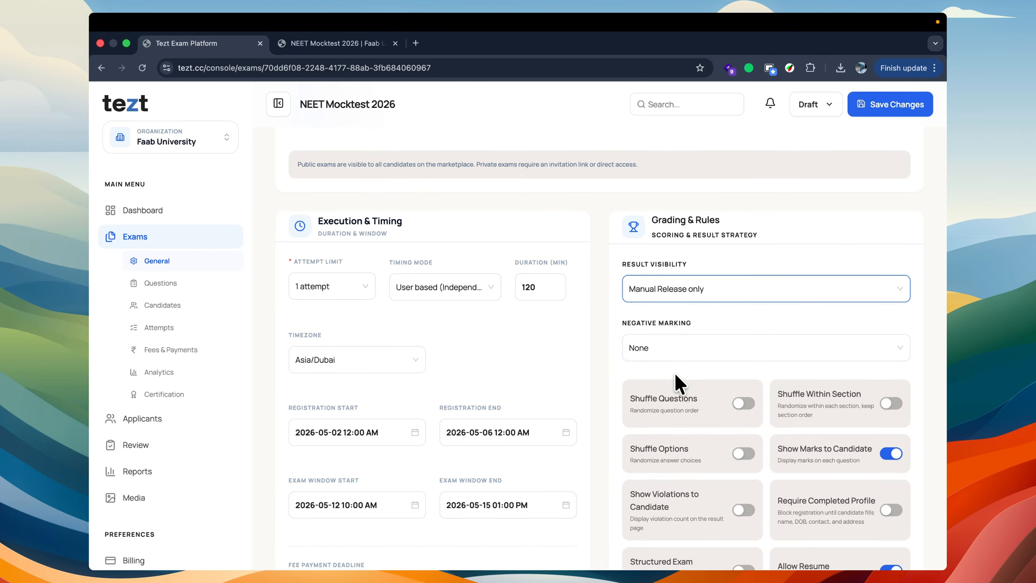
{"action": "left_click", "coordinate": [677, 253]}
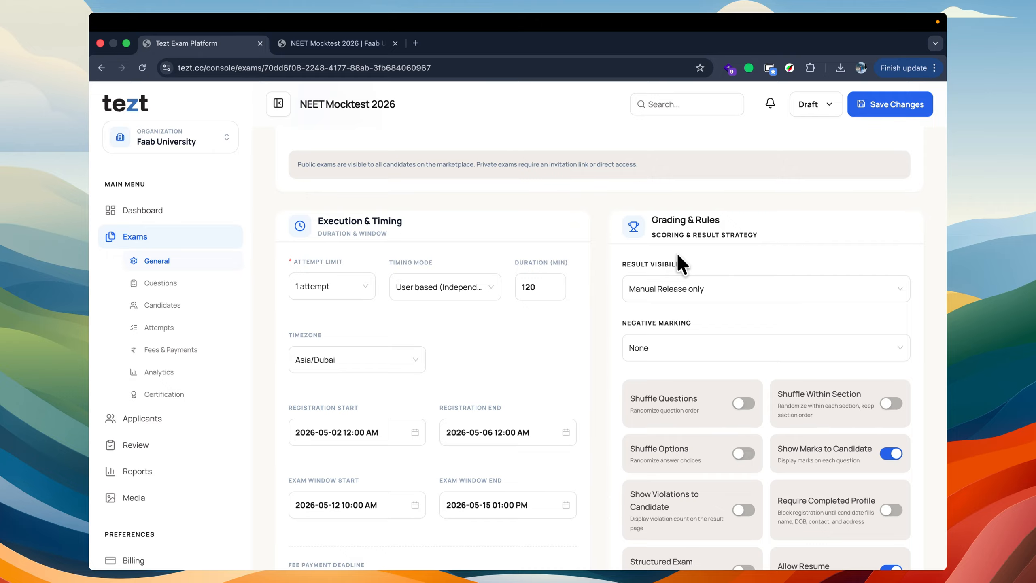
{"action": "left_click", "coordinate": [678, 281]}
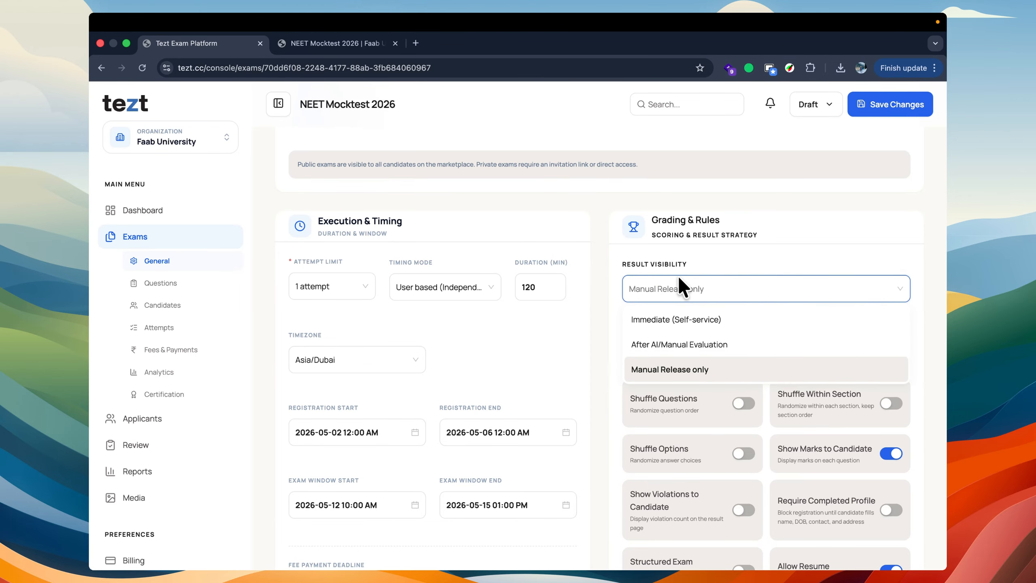
{"action": "left_click", "coordinate": [669, 251]}
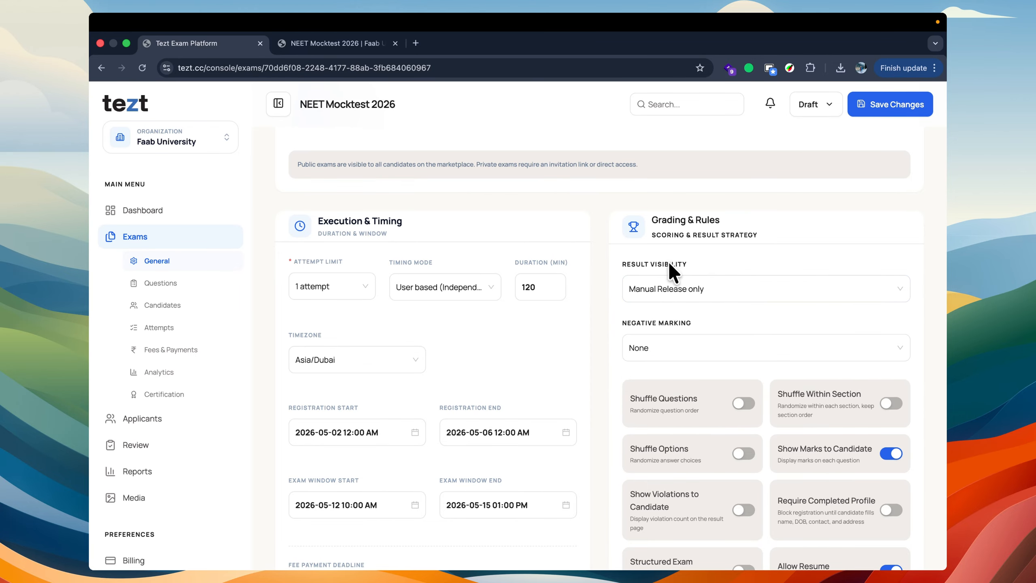
{"action": "left_click", "coordinate": [665, 277]}
{"action": "left_click", "coordinate": [665, 275]}
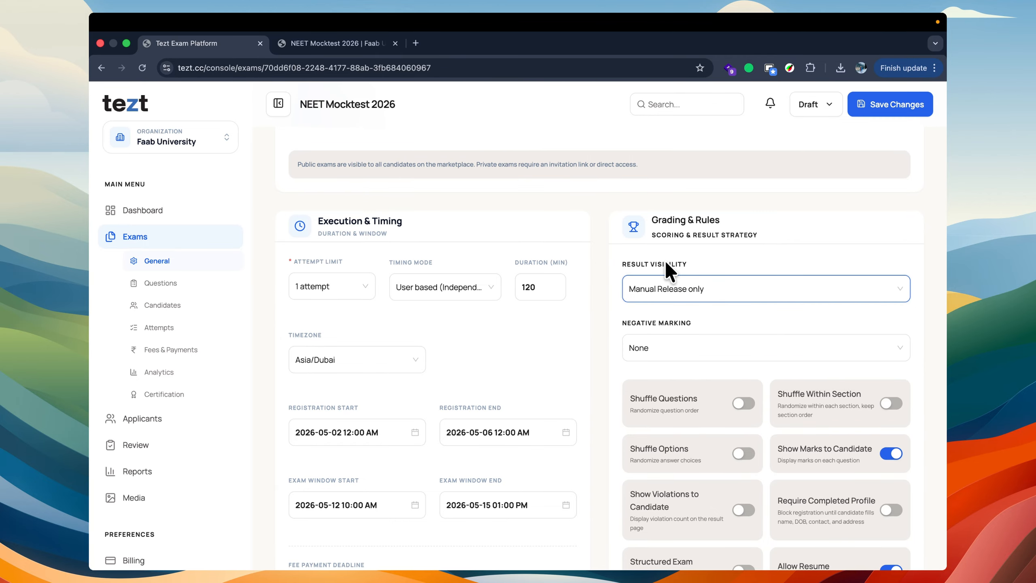
Step: Set the exam's negative marking to Deduct for wrong answers only, with 1 default negative mark per question
{"action": "scroll", "coordinate": [666, 268], "scroll_direction": "down", "scroll_amount": 1}
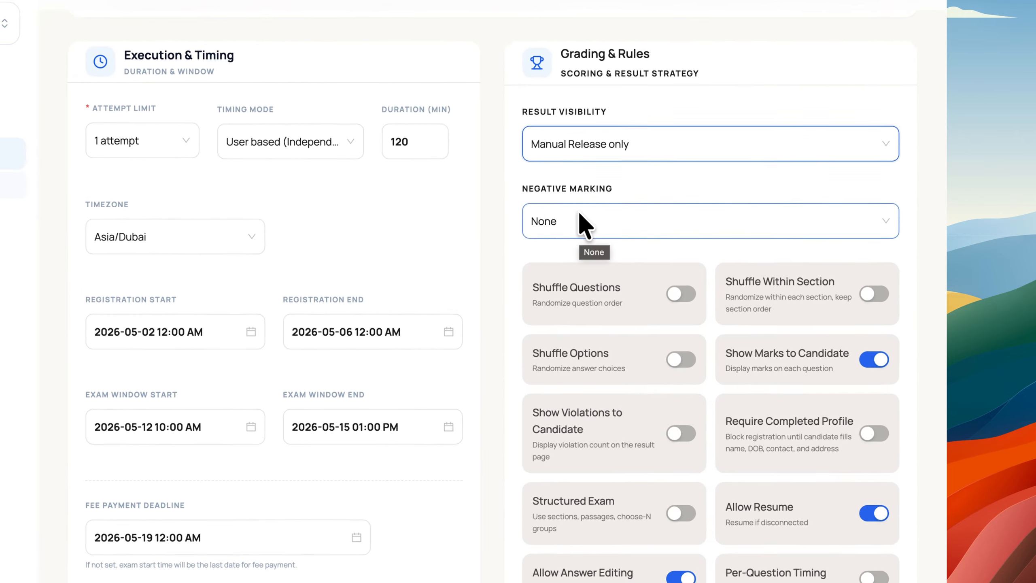
{"action": "left_click", "coordinate": [666, 283]}
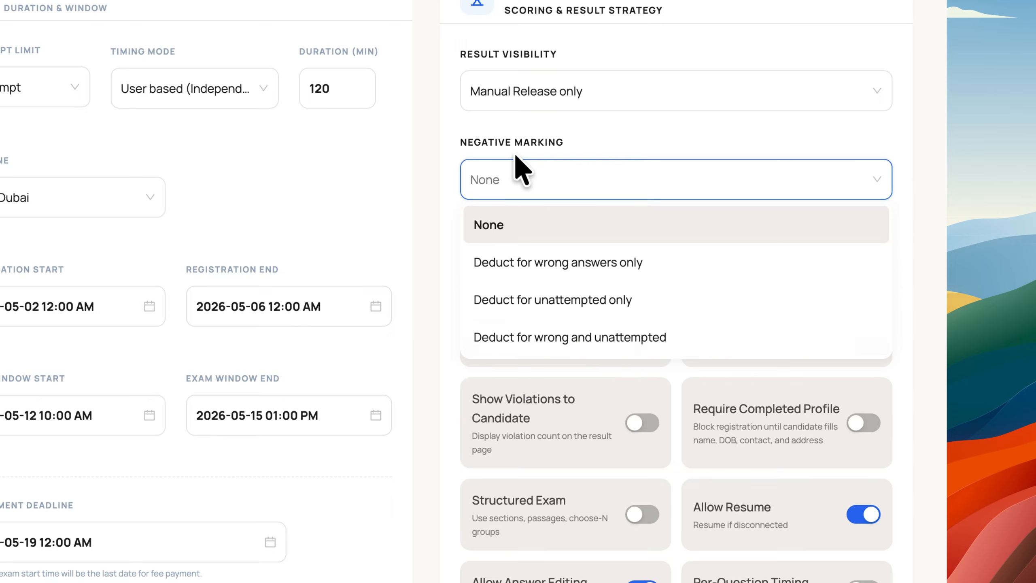
{"action": "left_click", "coordinate": [549, 266]}
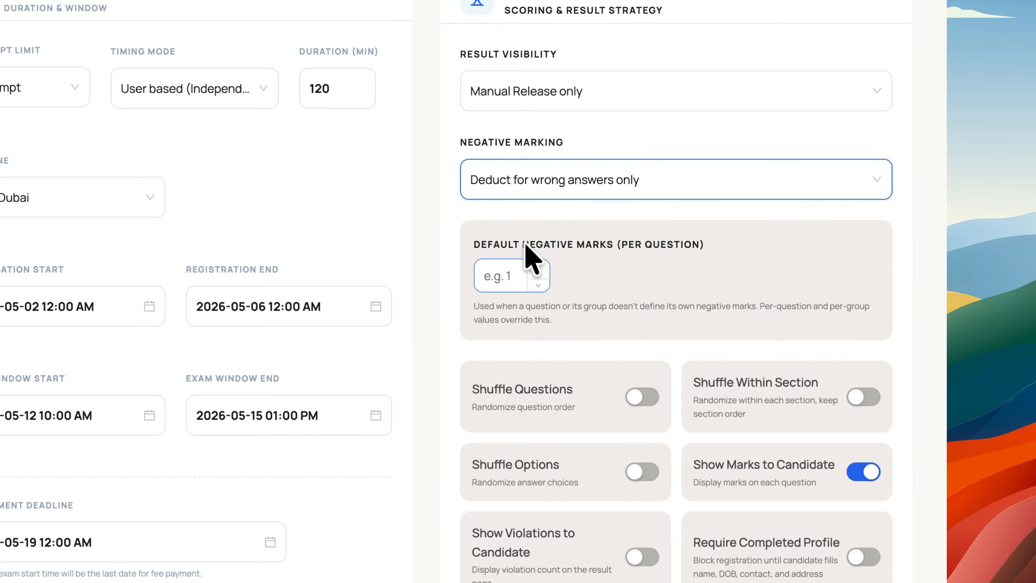
{"action": "left_click", "coordinate": [506, 276]}
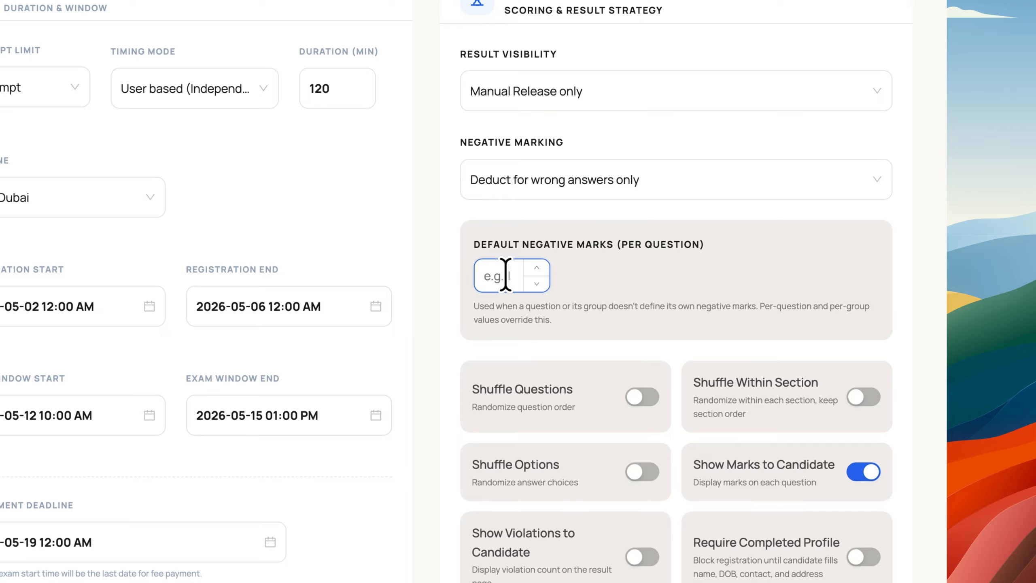
{"action": "type", "text": "1"}
{"action": "left_click", "coordinate": [487, 238]}
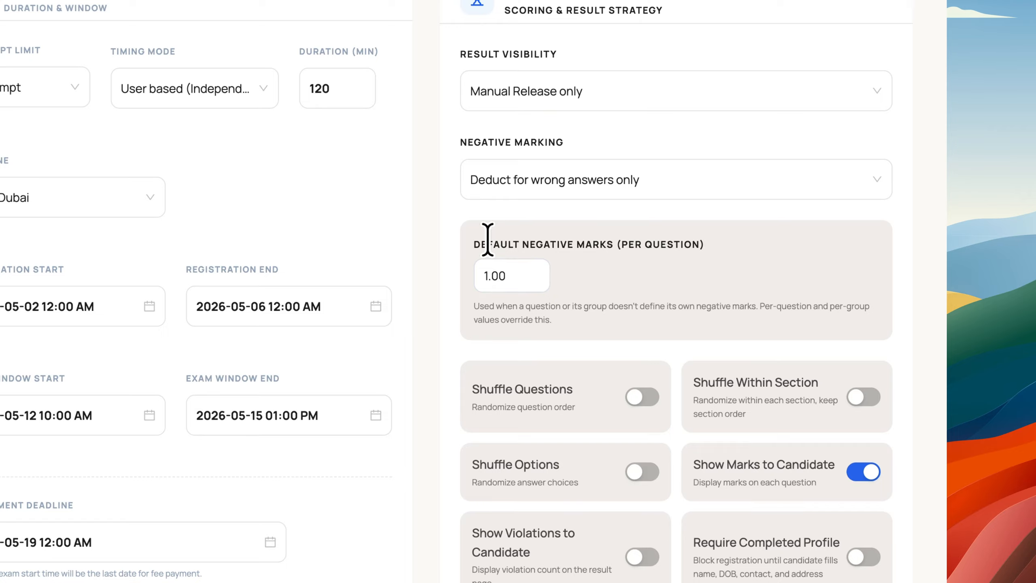
{"action": "left_click", "coordinate": [495, 189]}
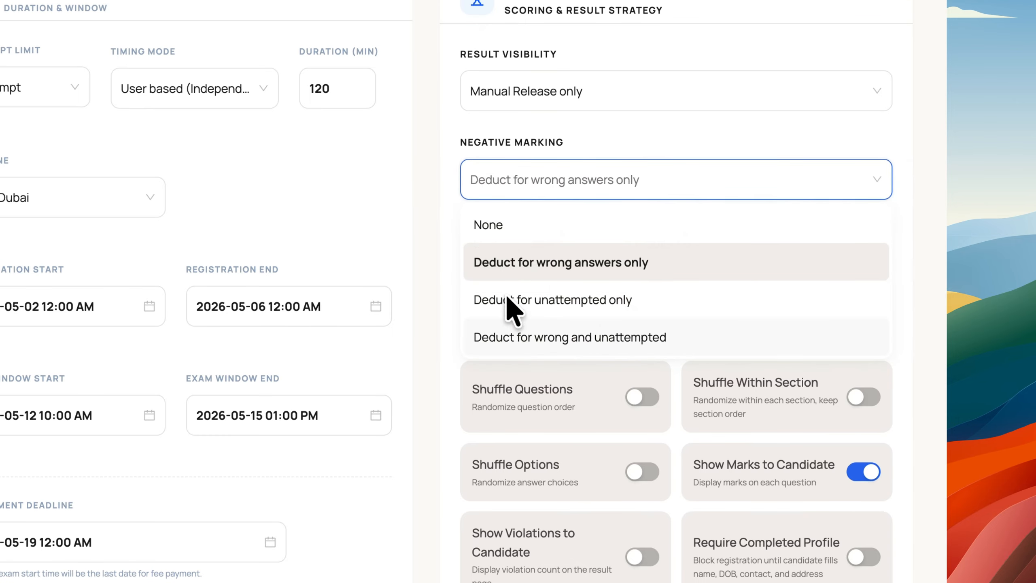
{"action": "left_click", "coordinate": [450, 201]}
Step: Review the exam's grading rule switches, including Shuffle Questions, Show Violations to Candidate, Require Completed Profile and Structured Exam
{"action": "scroll", "coordinate": [473, 353], "scroll_direction": "down", "scroll_amount": 4}
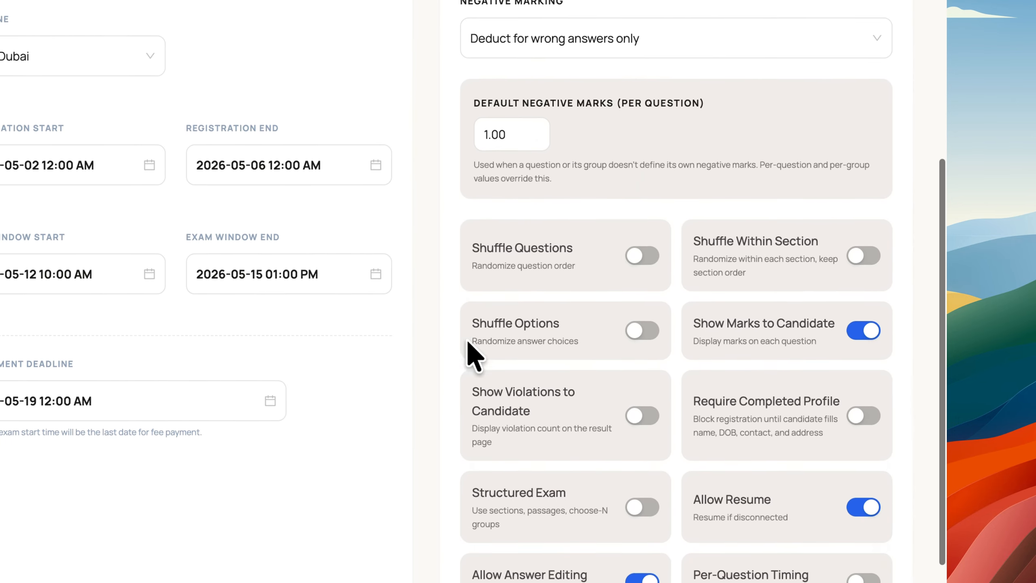
{"action": "scroll", "coordinate": [469, 355], "scroll_direction": "down", "scroll_amount": 2}
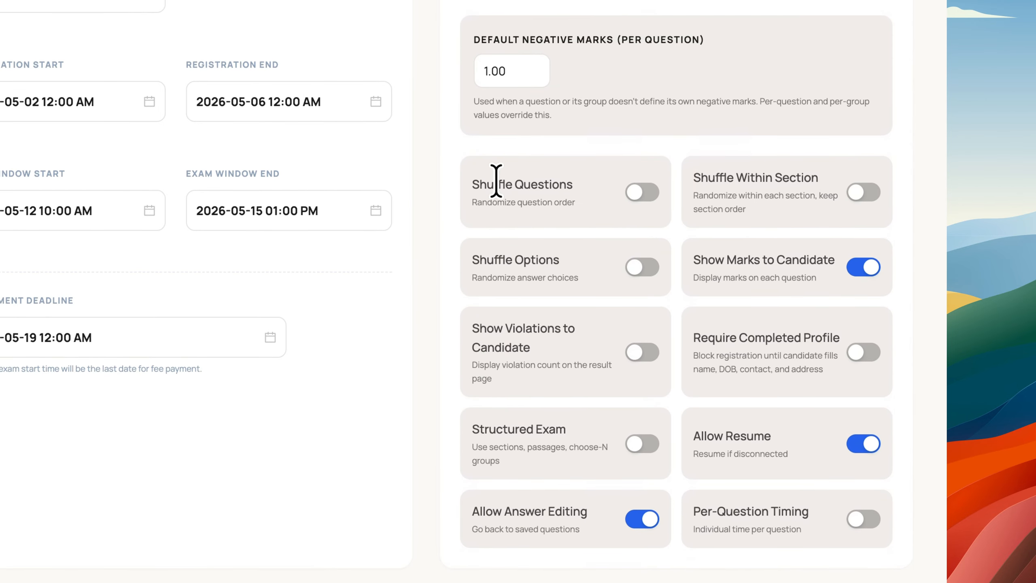
{"action": "left_click_drag", "start_coordinate": [469, 184], "coordinate": [585, 190]}
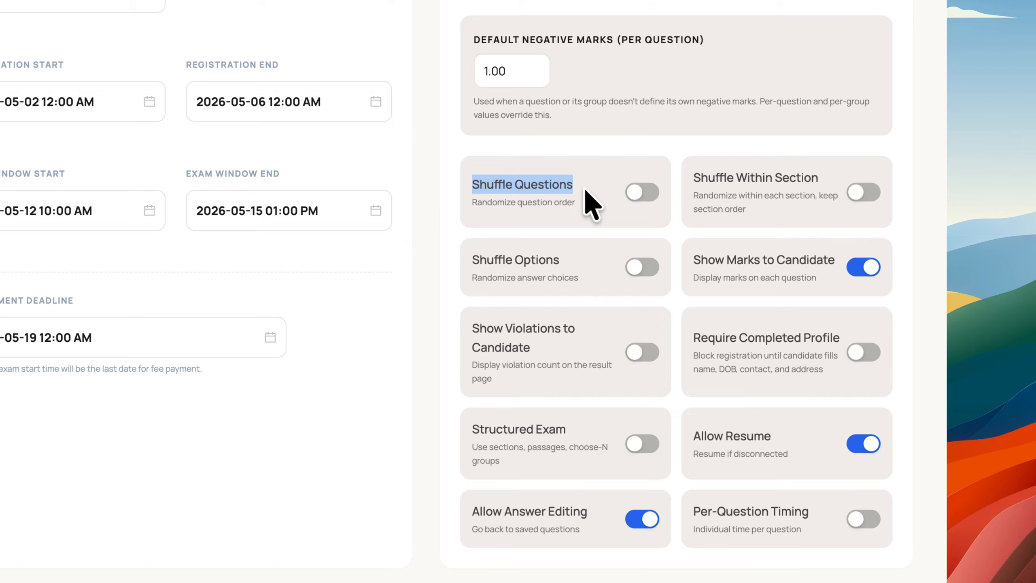
{"action": "left_click", "coordinate": [586, 190]}
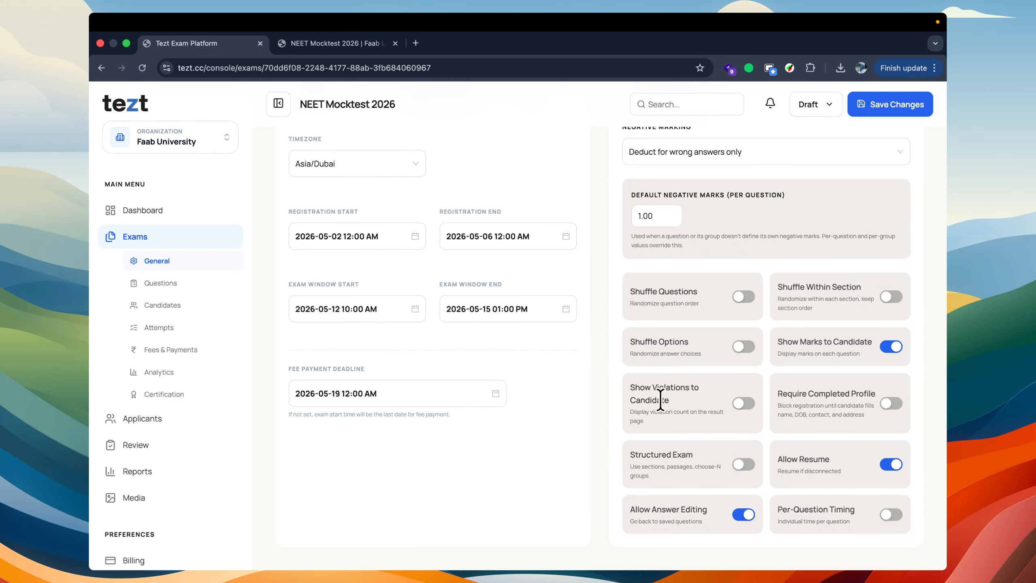
{"action": "mouse_move", "coordinate": [700, 412]}
{"action": "left_mouse_down"}
{"action": "mouse_move", "coordinate": [723, 422]}
{"action": "mouse_move", "coordinate": [714, 408]}
{"action": "mouse_move", "coordinate": [701, 415]}
{"action": "mouse_move", "coordinate": [711, 418]}
{"action": "left_mouse_up"}
{"action": "left_click", "coordinate": [711, 417]}
{"action": "left_click_drag", "start_coordinate": [777, 393], "coordinate": [860, 414]}
{"action": "left_click", "coordinate": [865, 413]}
{"action": "left_click_drag", "start_coordinate": [628, 451], "coordinate": [668, 475]}
{"action": "left_click", "coordinate": [668, 475]}
Step: Enable Strict Browser Lockdown and Disable Copy/Paste in the exam's proctoring settings
{"action": "scroll", "coordinate": [633, 506], "scroll_direction": "up", "scroll_amount": 10}
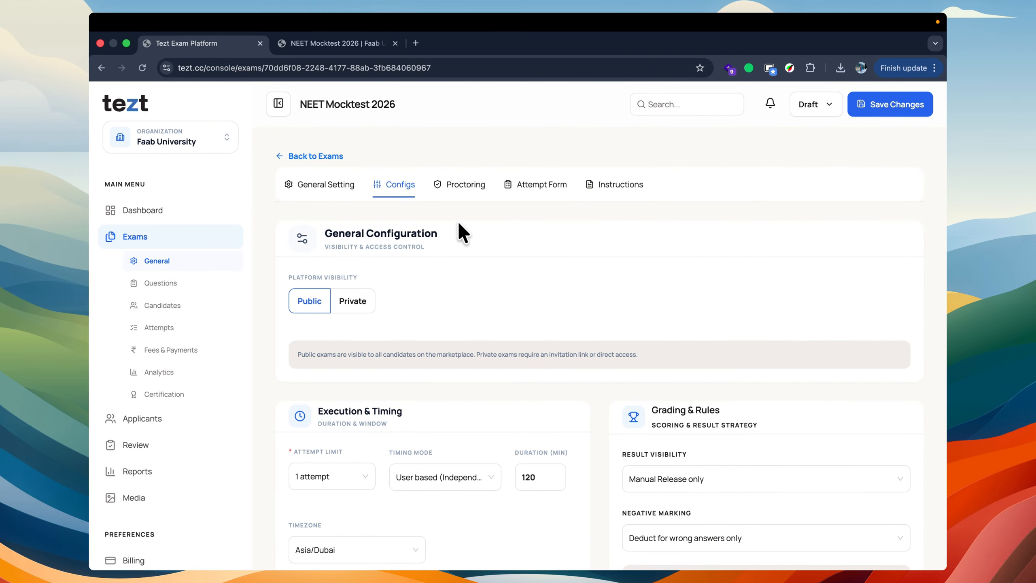
{"action": "left_click", "coordinate": [448, 185]}
{"action": "scroll", "coordinate": [356, 222], "scroll_direction": "down", "scroll_amount": 4}
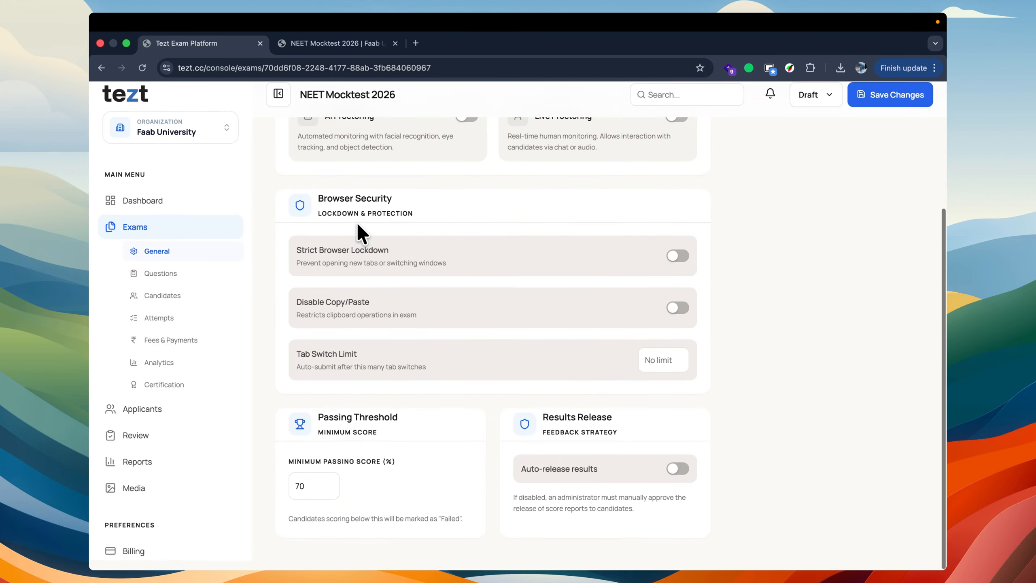
{"action": "scroll", "coordinate": [356, 223], "scroll_direction": "up", "scroll_amount": 4}
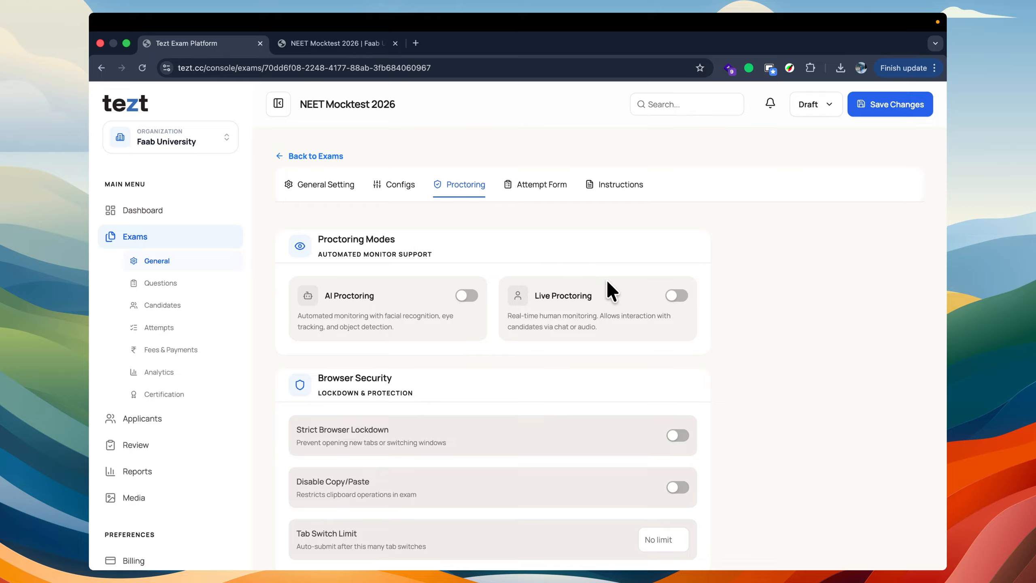
{"action": "scroll", "coordinate": [513, 334], "scroll_direction": "down", "scroll_amount": 1}
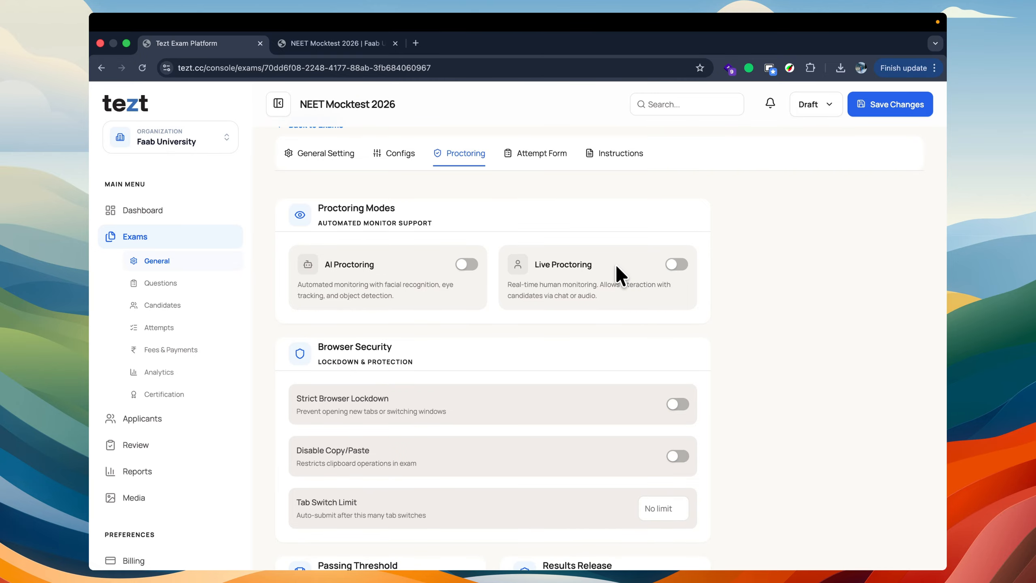
{"action": "scroll", "coordinate": [620, 276], "scroll_direction": "down", "scroll_amount": 1}
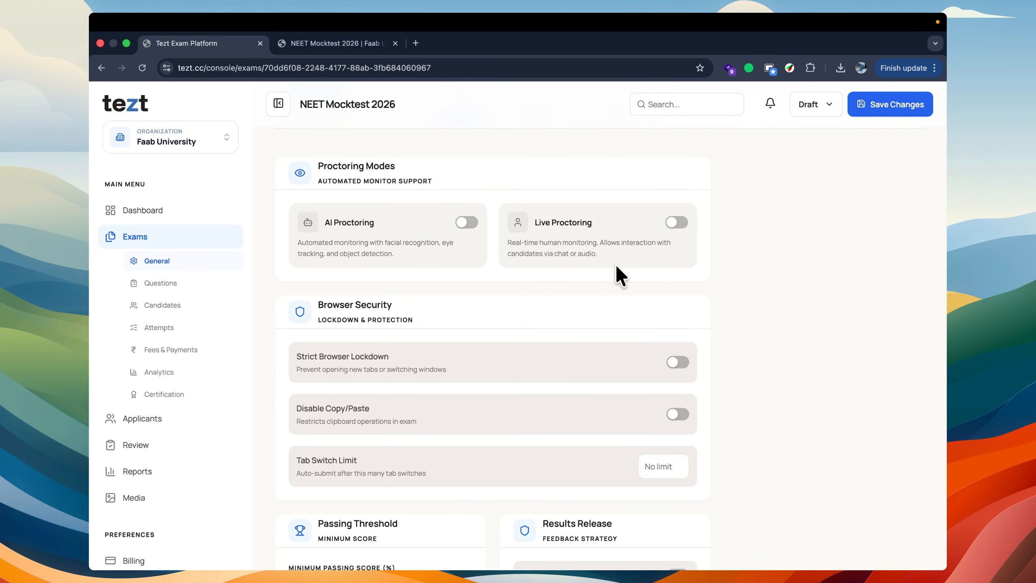
{"action": "scroll", "coordinate": [615, 264], "scroll_direction": "down", "scroll_amount": 2}
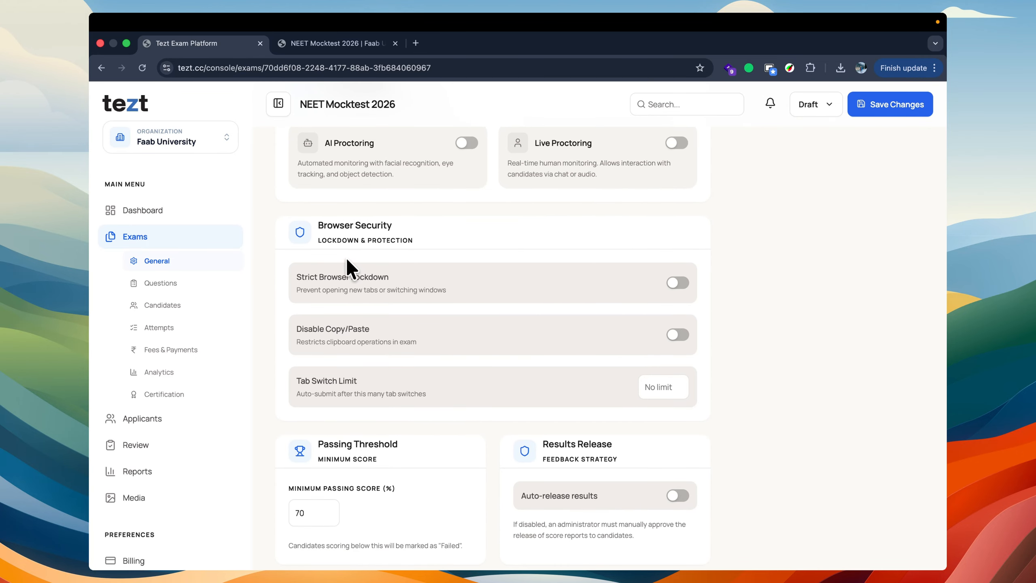
{"action": "scroll", "coordinate": [302, 251], "scroll_direction": "down", "scroll_amount": 1}
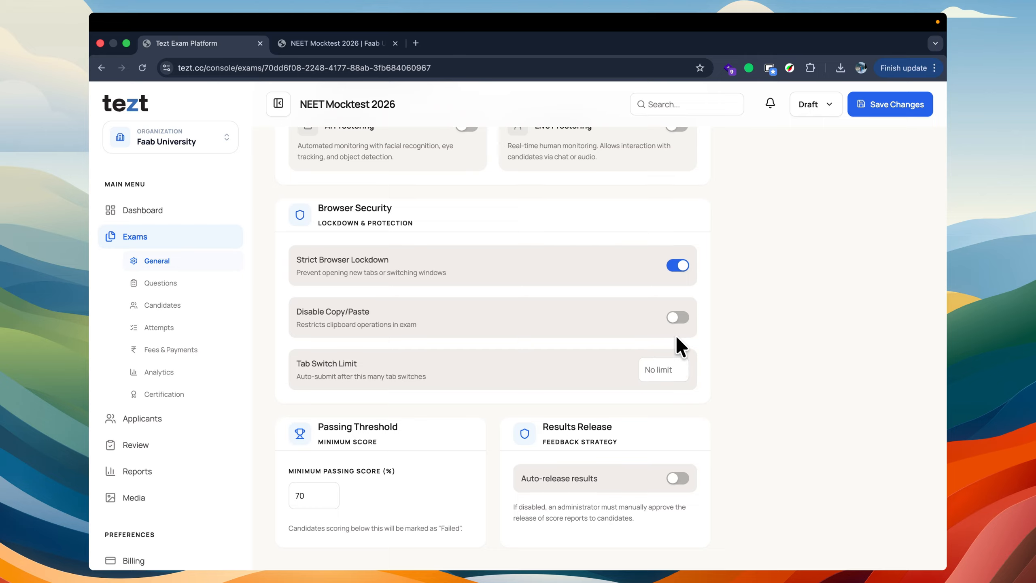
{"action": "left_click", "coordinate": [676, 315]}
{"action": "left_click_drag", "start_coordinate": [282, 183], "coordinate": [446, 379]}
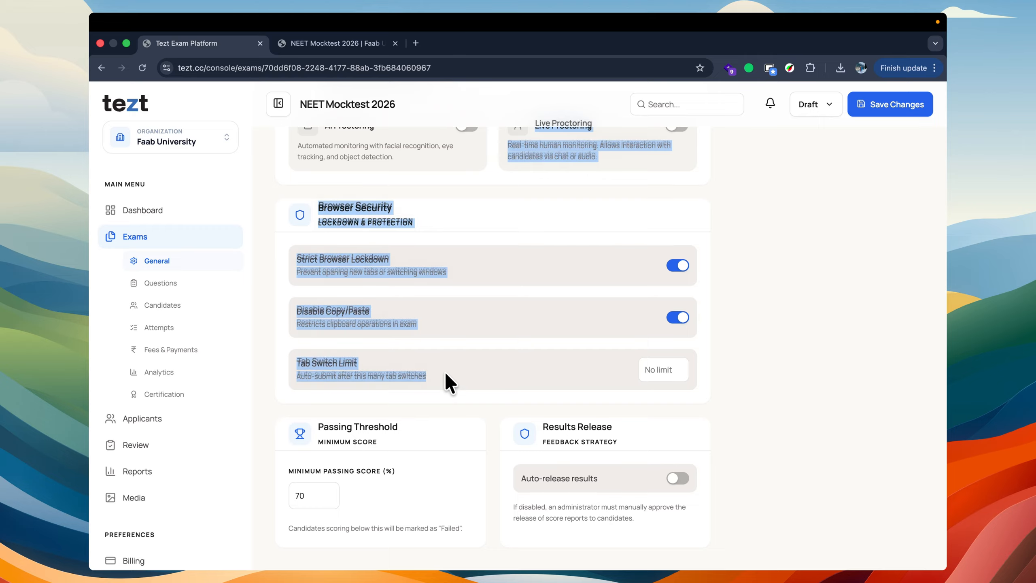
{"action": "left_click", "coordinate": [446, 376]}
Step: Set the exam's Tab Switch Limit to 5
{"action": "left_click", "coordinate": [640, 370]}
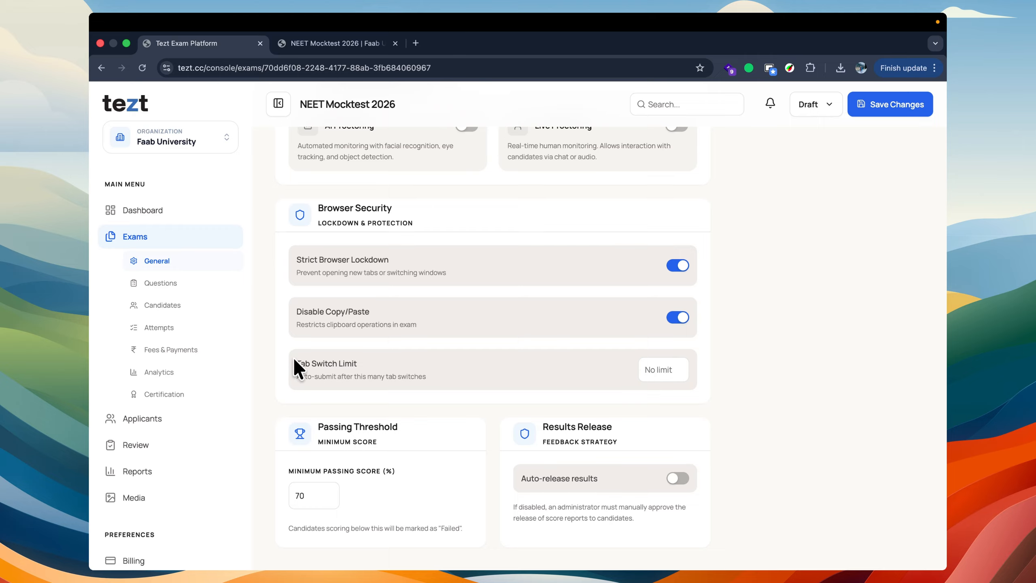
{"action": "left_click_drag", "start_coordinate": [295, 362], "coordinate": [347, 371]}
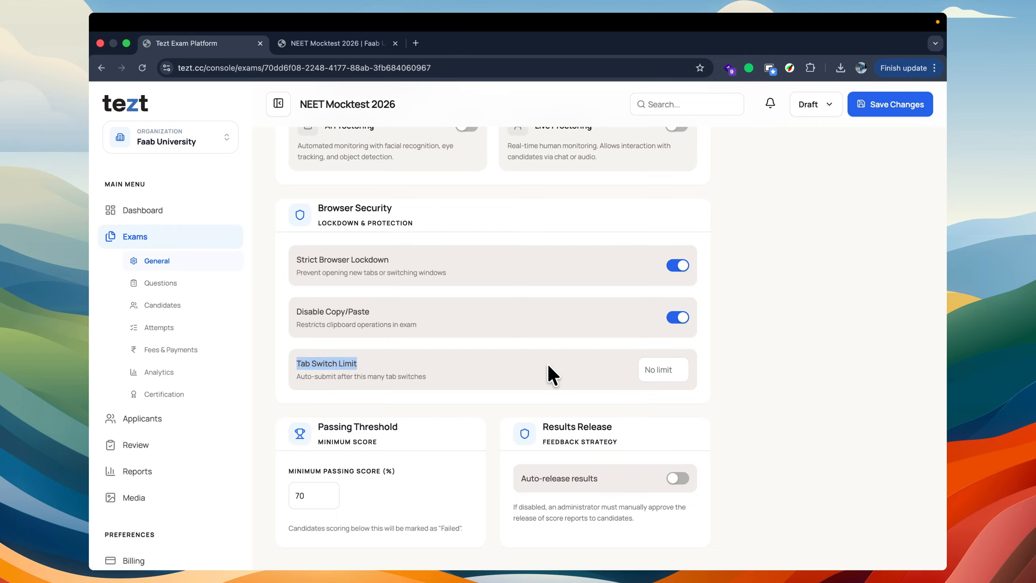
{"action": "left_click", "coordinate": [654, 368]}
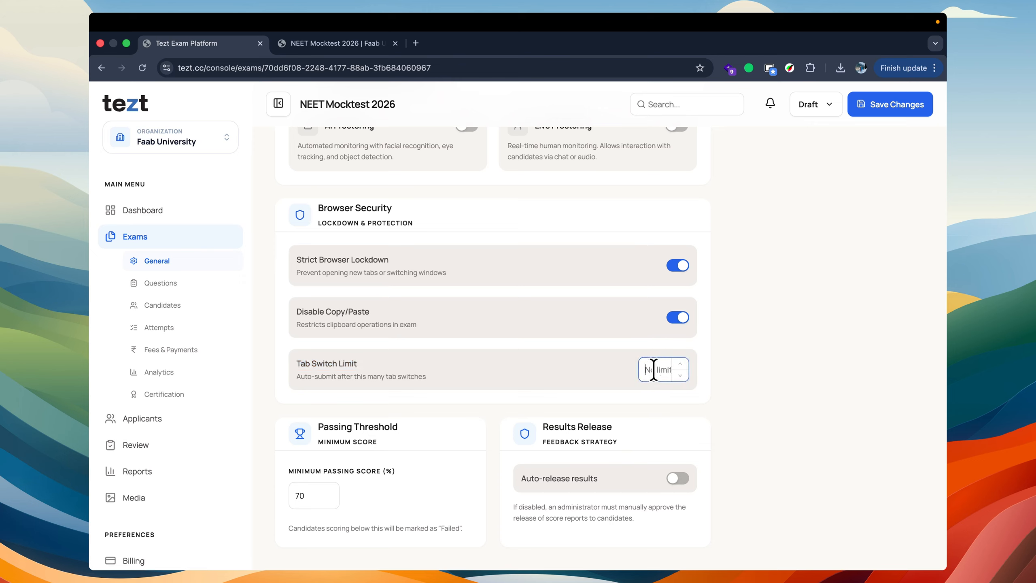
{"action": "type", "text": "5"}
{"action": "left_click", "coordinate": [585, 383]}
{"action": "left_click_drag", "start_coordinate": [295, 376], "coordinate": [343, 376]}
{"action": "left_click", "coordinate": [354, 372]}
Step: Check the passing threshold and turn on Auto-release results for the exam
{"action": "left_click_drag", "start_coordinate": [318, 426], "coordinate": [430, 431]}
{"action": "left_click", "coordinate": [429, 431]}
{"action": "left_click", "coordinate": [676, 477]}
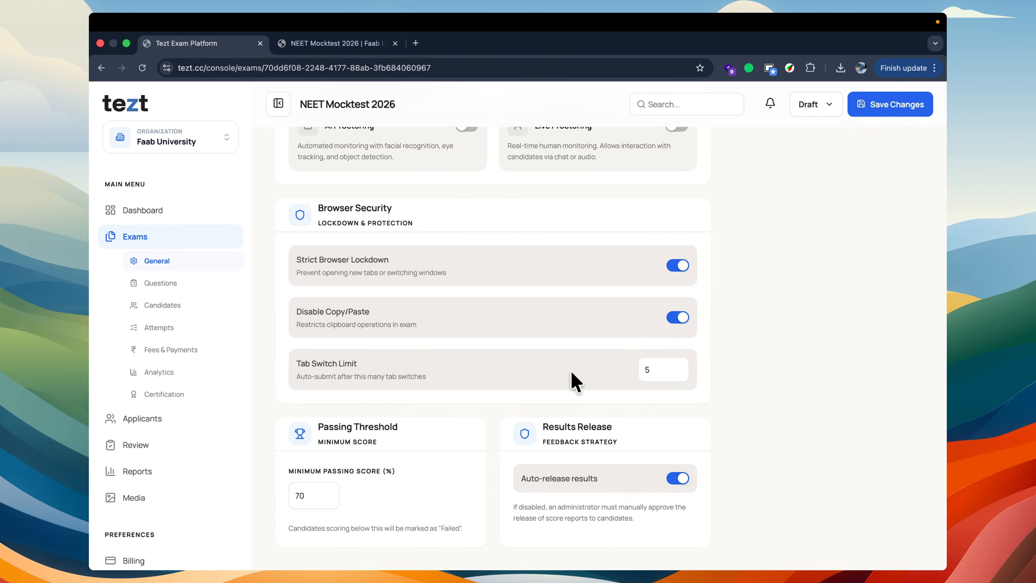
Step: Open the exam's attempt form and examine its Attempt Intake Fields section
{"action": "scroll", "coordinate": [571, 370], "scroll_direction": "up", "scroll_amount": 5}
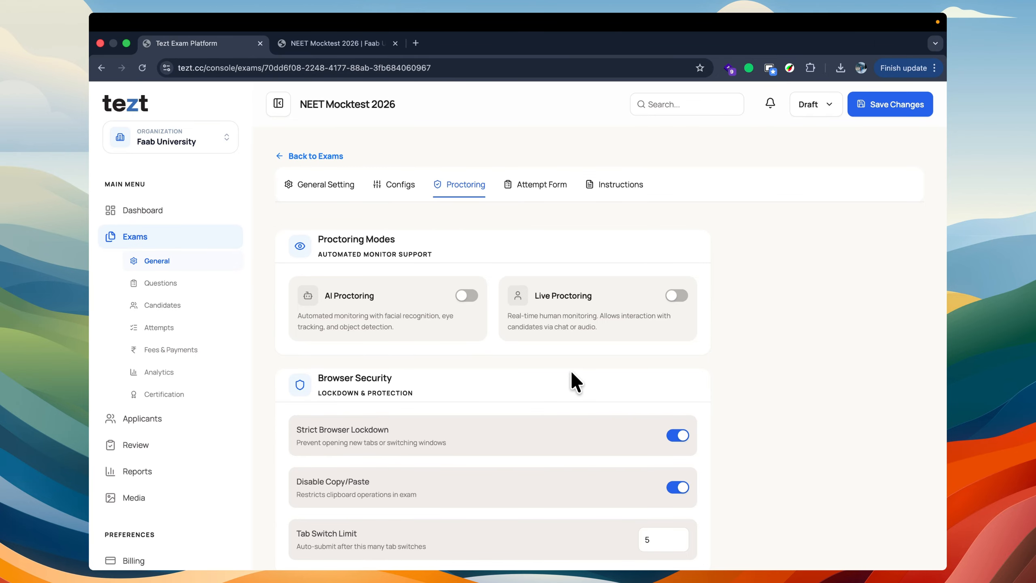
{"action": "left_click", "coordinate": [526, 180]}
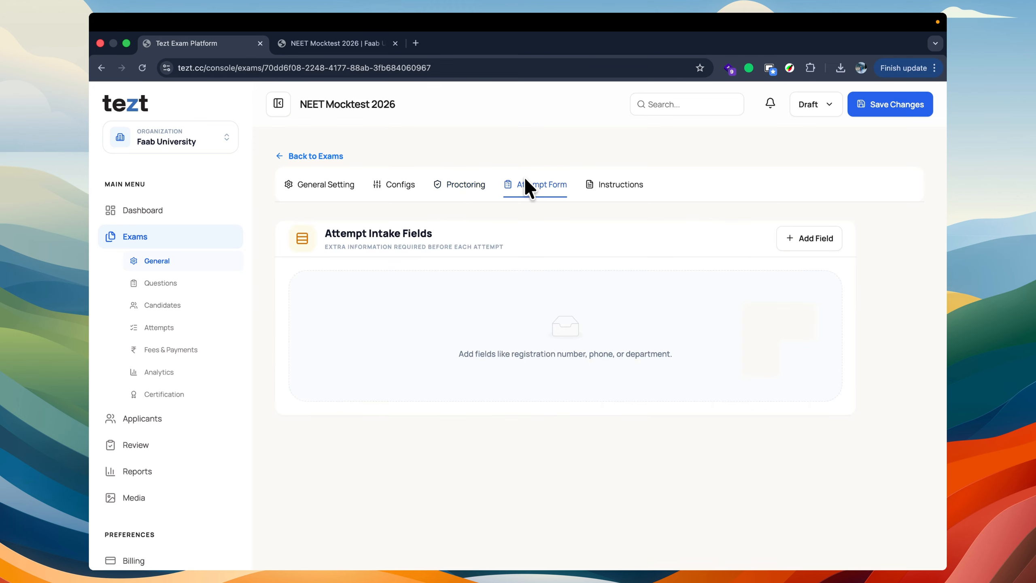
{"action": "double_click", "coordinate": [326, 234]}
{"action": "left_click_drag", "start_coordinate": [386, 240], "coordinate": [635, 319]}
{"action": "left_click", "coordinate": [636, 319]}
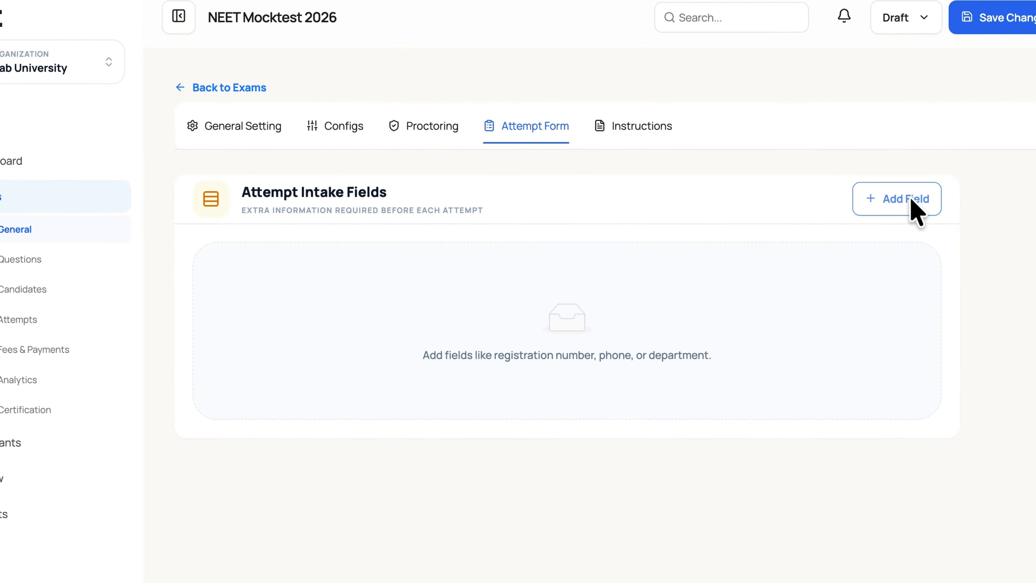
Step: Create a new attempt intake field and label it "ABC Registration Number"
{"action": "left_click", "coordinate": [814, 239]}
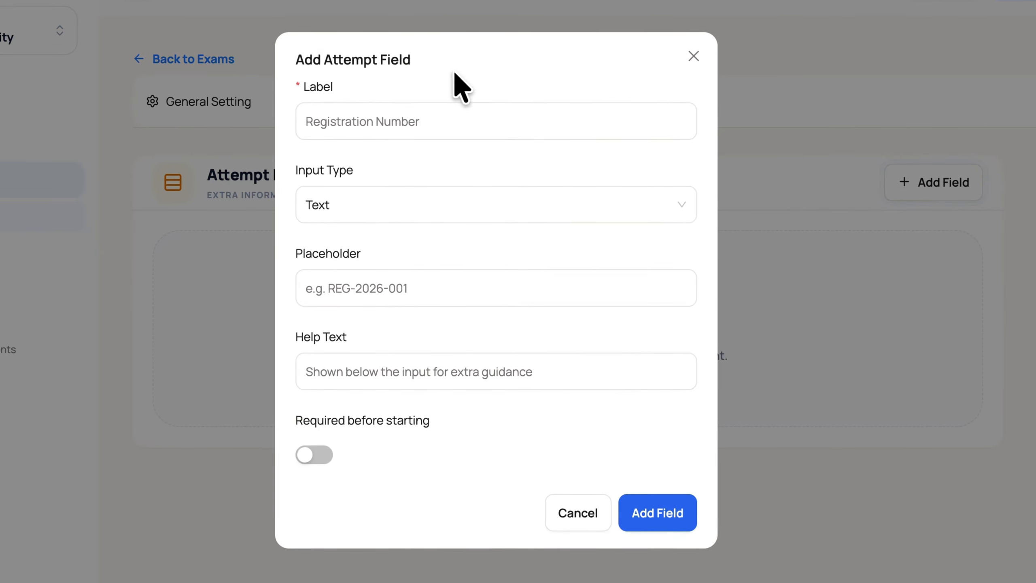
{"action": "left_click", "coordinate": [374, 117]}
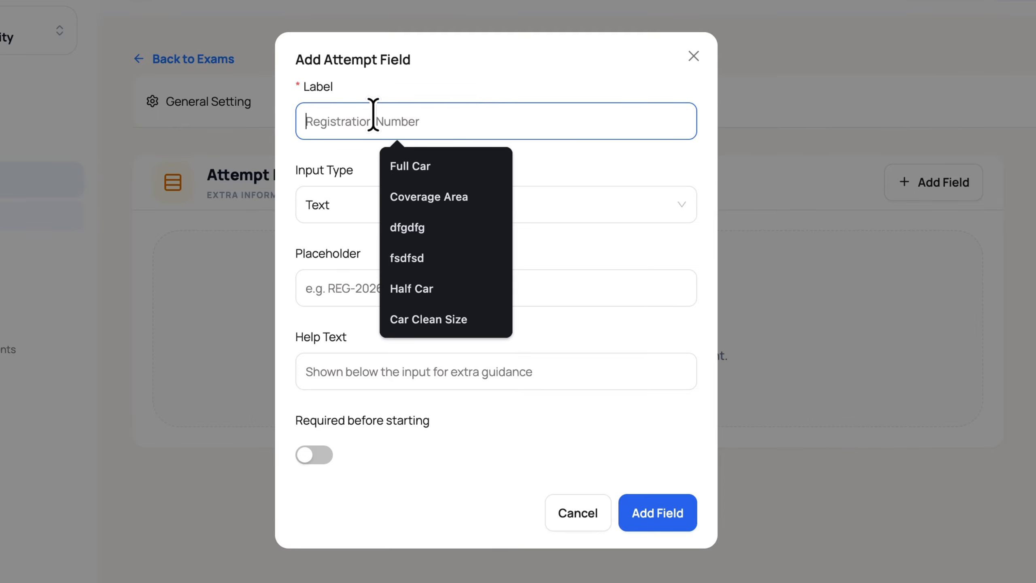
{"action": "key", "text": "Escape"}
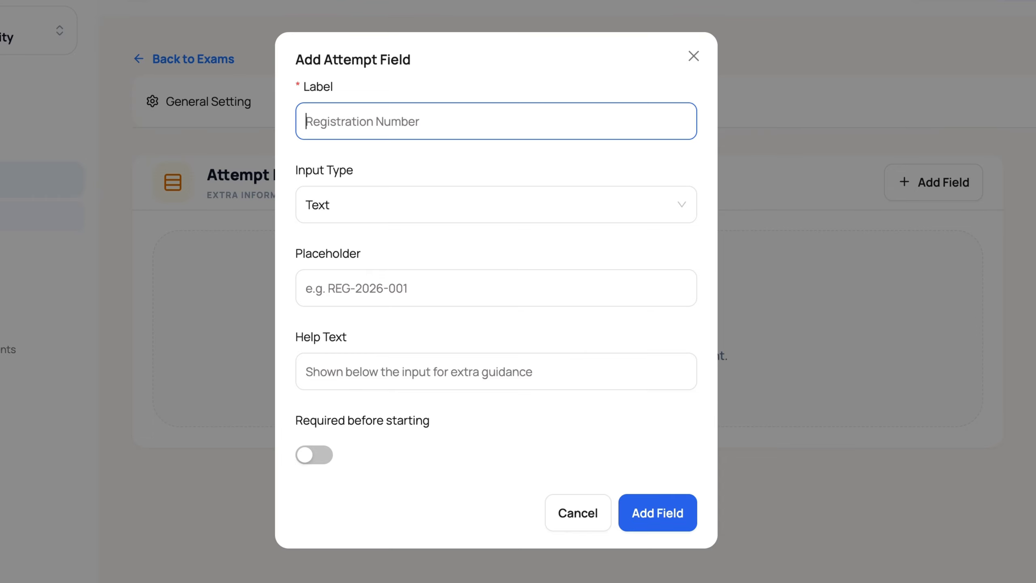
{"action": "type", "text": "ABD"}
{"action": "key", "text": "BackSpace"}
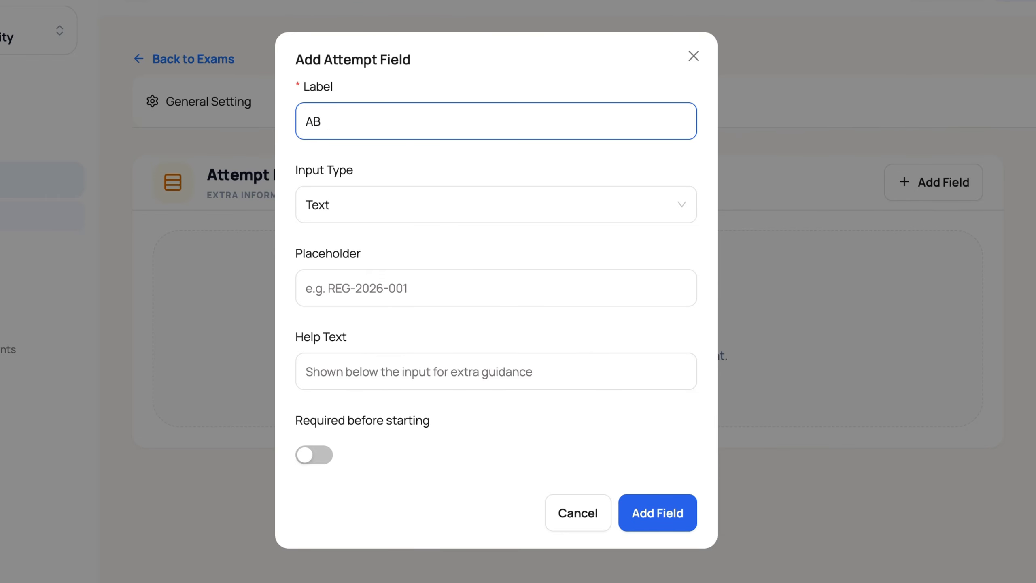
{"action": "type", "text": "C Registration N"}
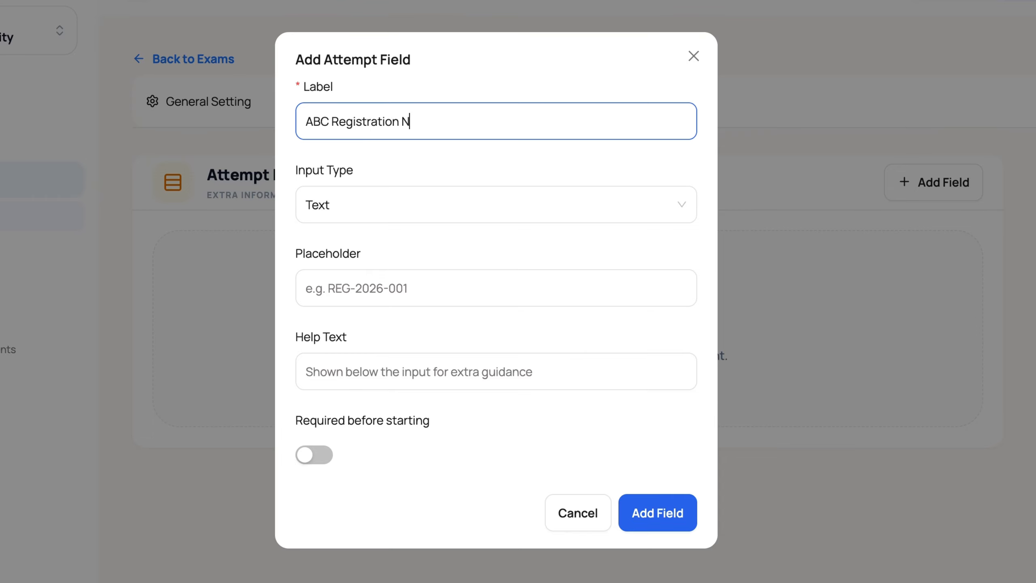
{"action": "type", "text": "umber"}
Step: Choose Text as the registration number field's input type, make it required before starting, and add it to the form
{"action": "left_click", "coordinate": [353, 201]}
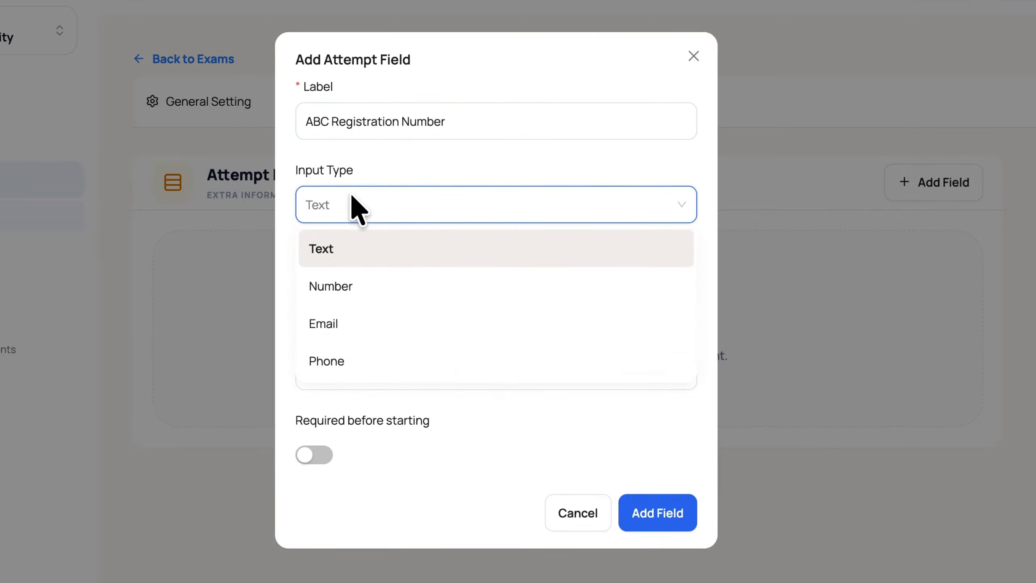
{"action": "left_click", "coordinate": [335, 245]}
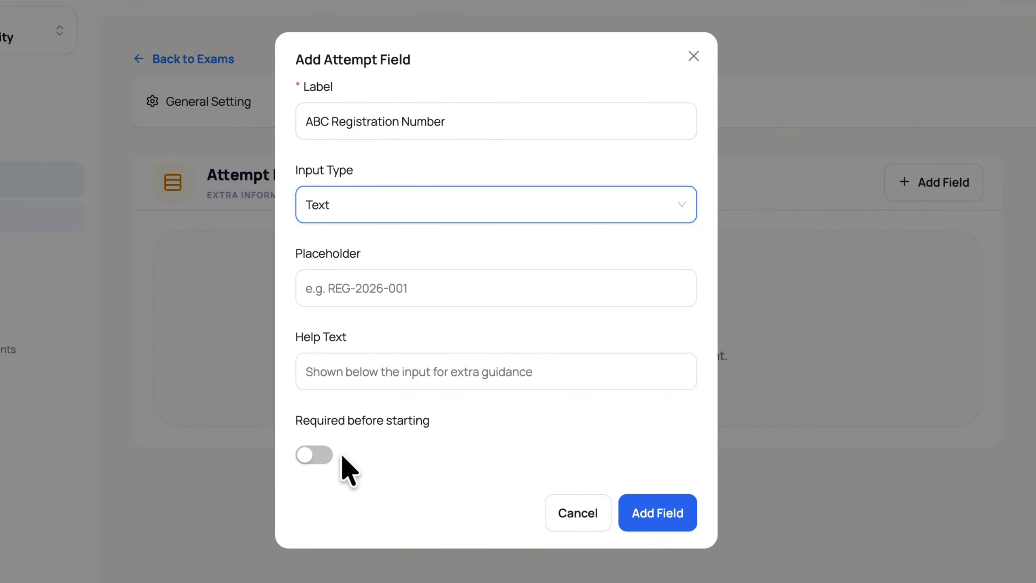
{"action": "left_click", "coordinate": [314, 455]}
{"action": "left_click", "coordinate": [690, 515]}
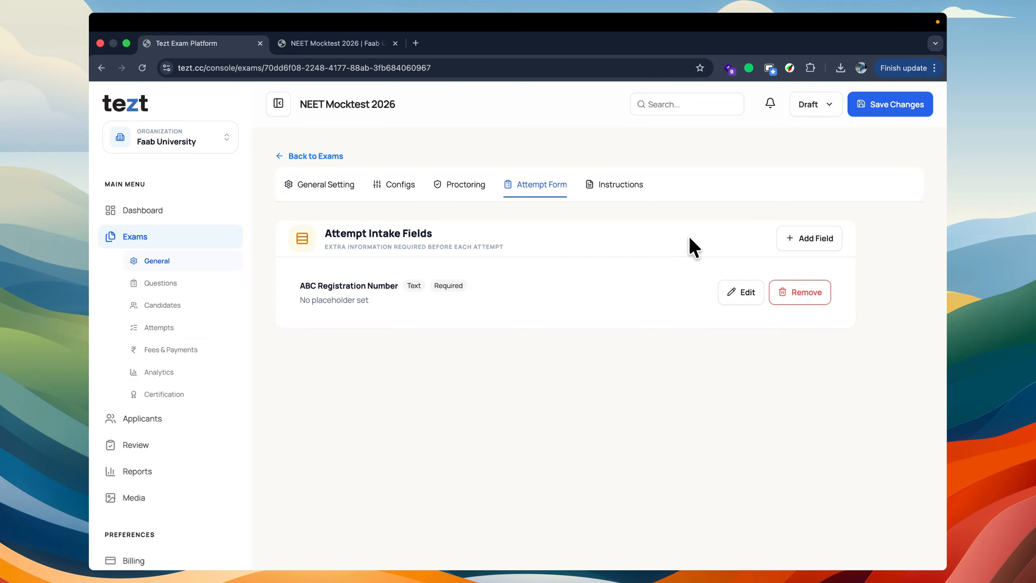
Step: Add a second attempt intake field labelled "FEE Payment Ref" with the Text input type
{"action": "left_click", "coordinate": [789, 239]}
{"action": "left_click", "coordinate": [396, 199]}
{"action": "type", "text": "D"}
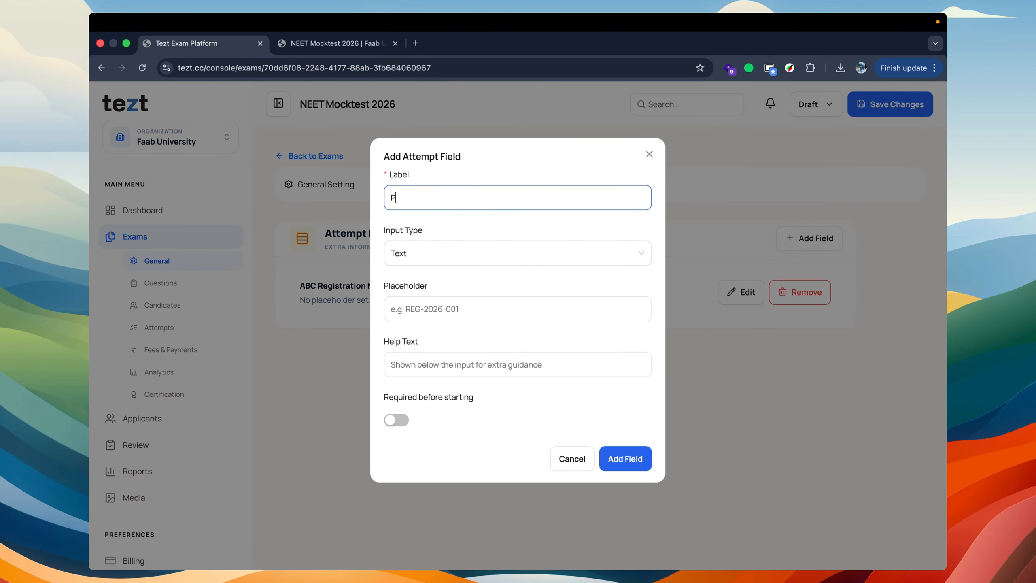
{"action": "key", "text": "BackSpace"}
{"action": "type", "text": "FEE Payment Ref"}
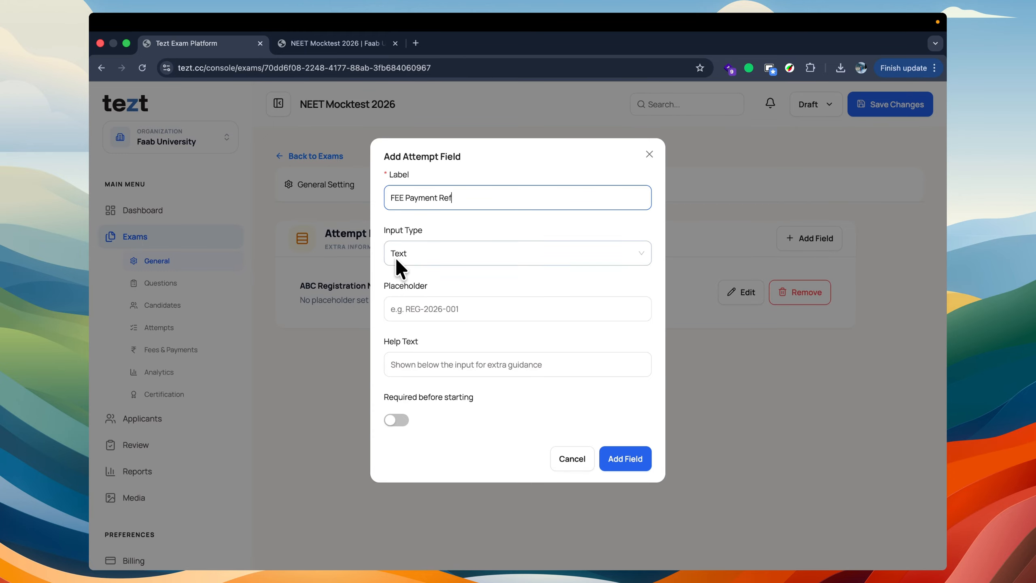
{"action": "left_click", "coordinate": [628, 459]}
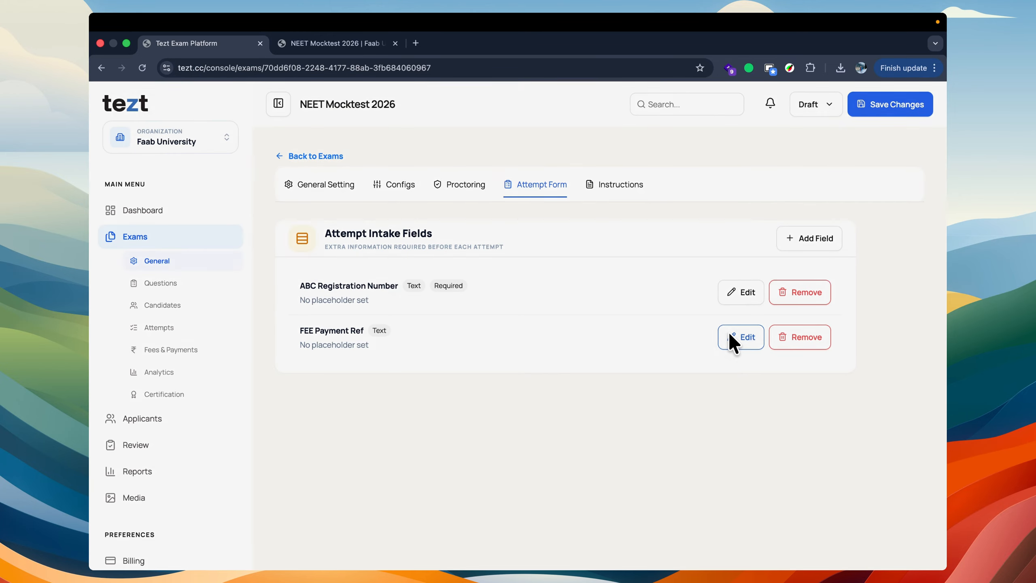
Step: Make the FEE Payment Ref intake field required before starting and save the field
{"action": "left_click", "coordinate": [732, 338]}
{"action": "left_click", "coordinate": [396, 419]}
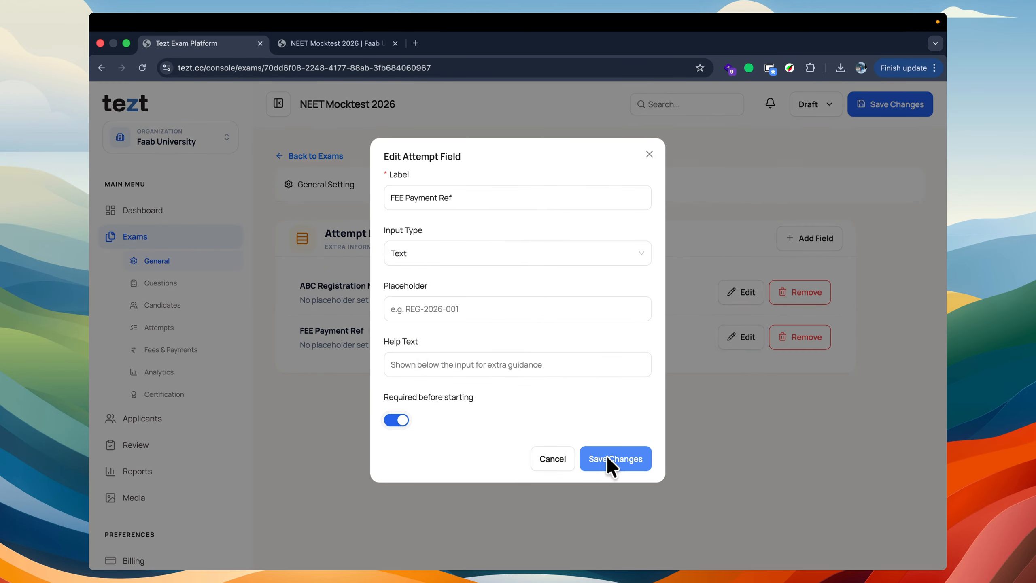
{"action": "left_click", "coordinate": [607, 456]}
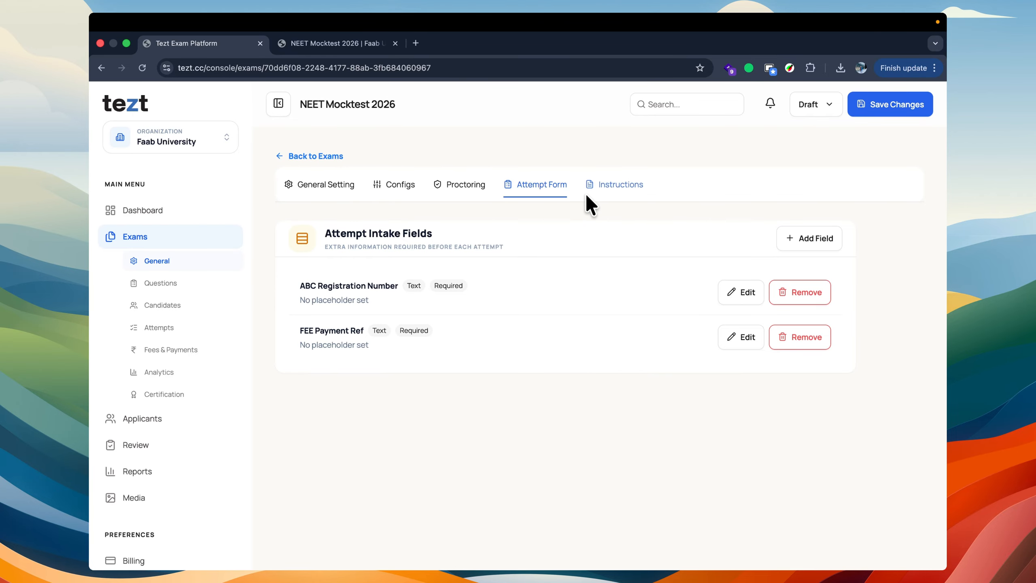
Step: Start a bulleted custom message in the candidate instructions with the item "Dont switch the tabs."
{"action": "left_click", "coordinate": [597, 186]}
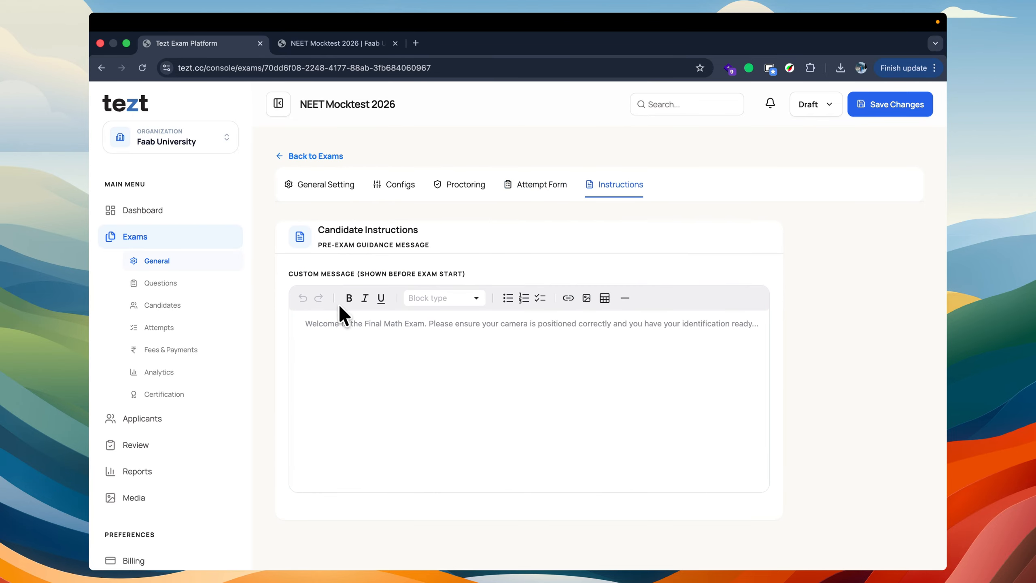
{"action": "left_click", "coordinate": [340, 324]}
{"action": "type", "text": "- D"}
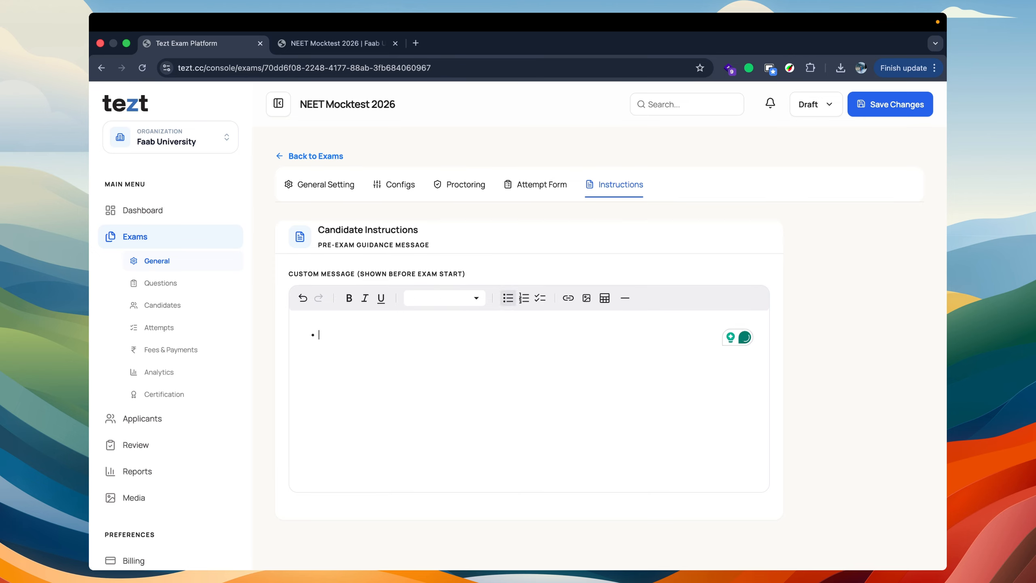
{"action": "type", "text": "ont swithc the"}
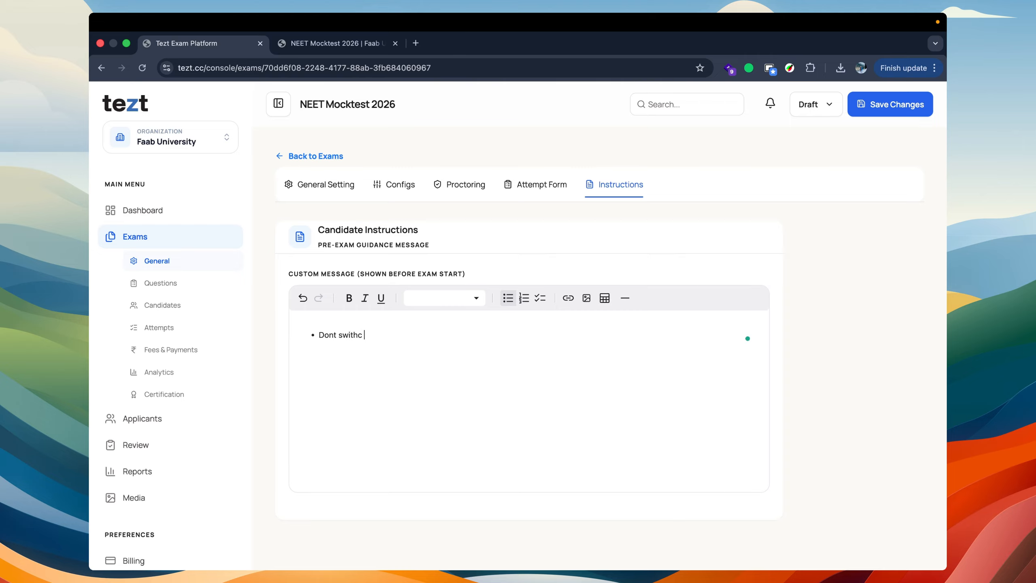
{"action": "key", "text": "BackSpace"}
{"action": "key", "text": "BackSpace"}
{"action": "key", "text": "BackSpace"}
{"action": "key", "text": "BackSpace"}
{"action": "key", "text": "BackSpace"}
{"action": "key", "text": "BackSpace"}
{"action": "type", "text": "ch the tabs."}
{"action": "key", "text": "Return"}
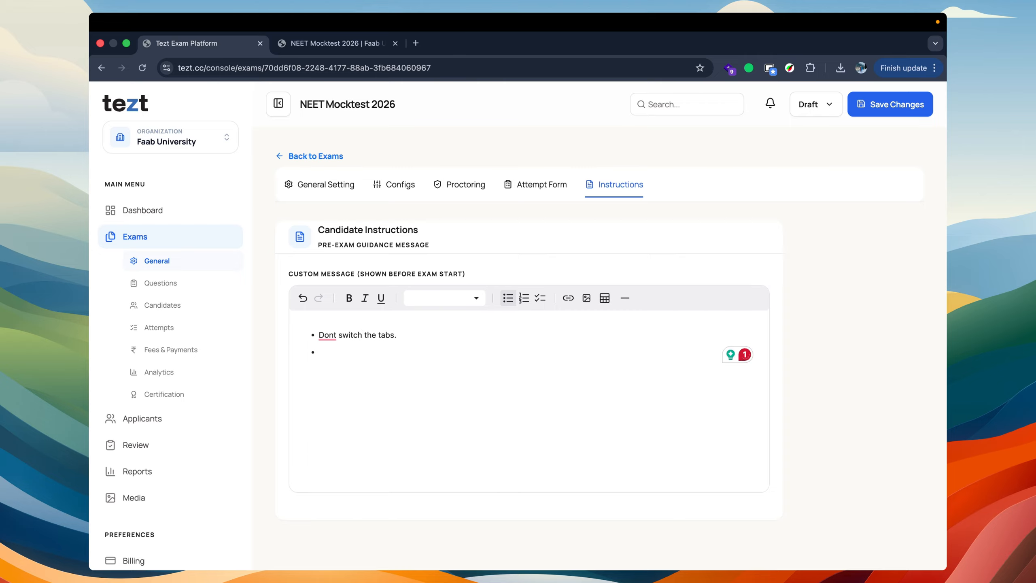
Step: Add a second bullet to the candidate instructions reading "Always look to the screen."
{"action": "type", "text": "Always look "}
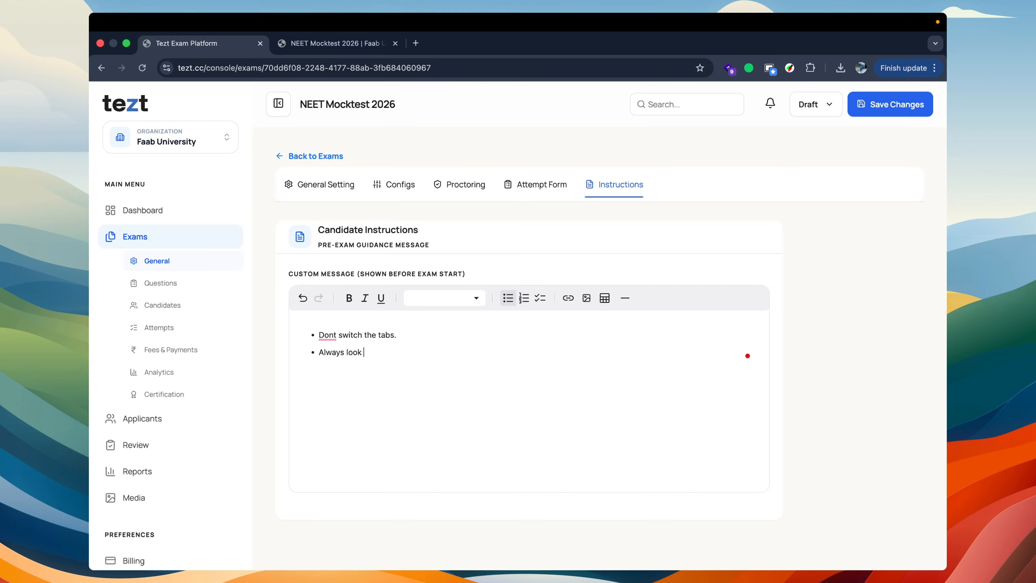
{"action": "type", "text": "to the screen."}
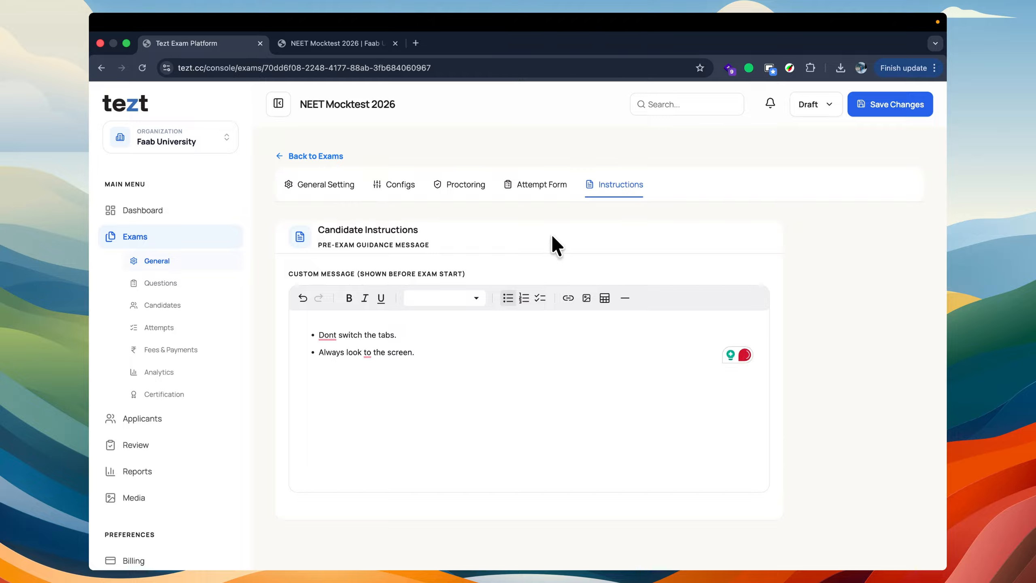
Step: Review the exam's general, configuration and proctoring settings and save the exam changes
{"action": "left_click", "coordinate": [343, 185]}
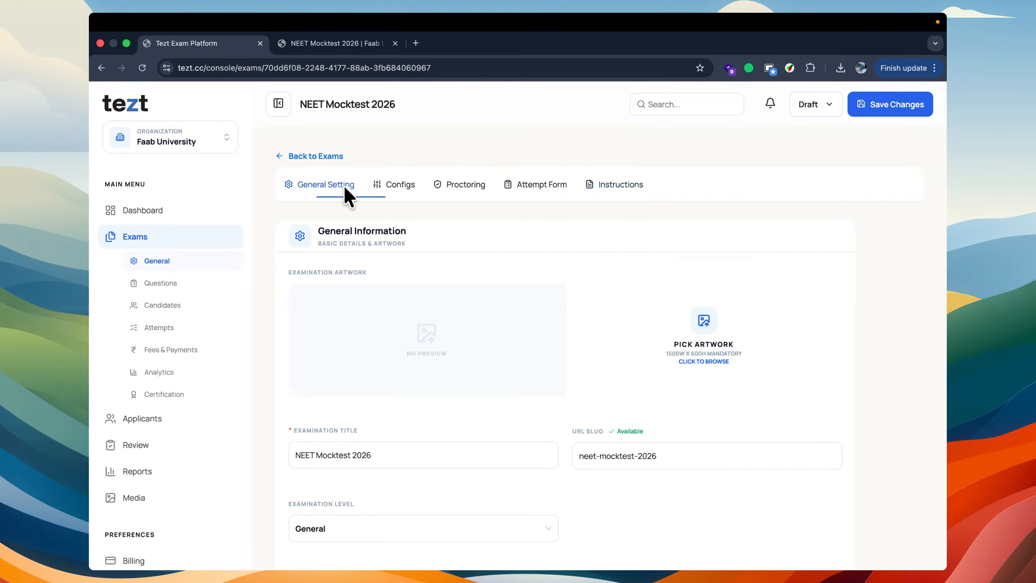
{"action": "scroll", "coordinate": [412, 267], "scroll_direction": "down", "scroll_amount": 10}
{"action": "scroll", "coordinate": [411, 264], "scroll_direction": "up", "scroll_amount": 10}
{"action": "left_click", "coordinate": [385, 184]}
{"action": "left_click", "coordinate": [474, 187]}
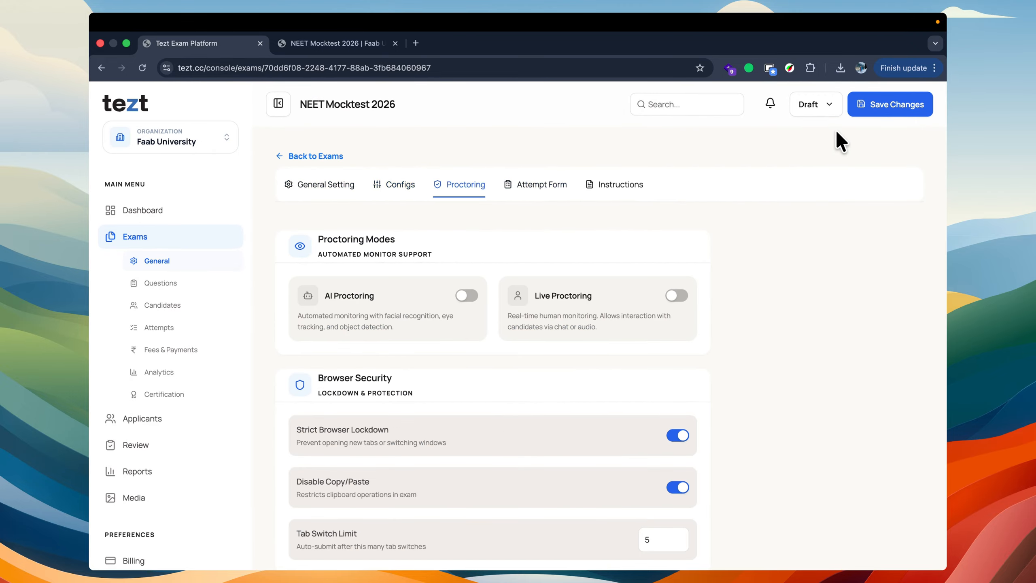
{"action": "left_click", "coordinate": [879, 105]}
{"action": "left_click", "coordinate": [878, 106]}
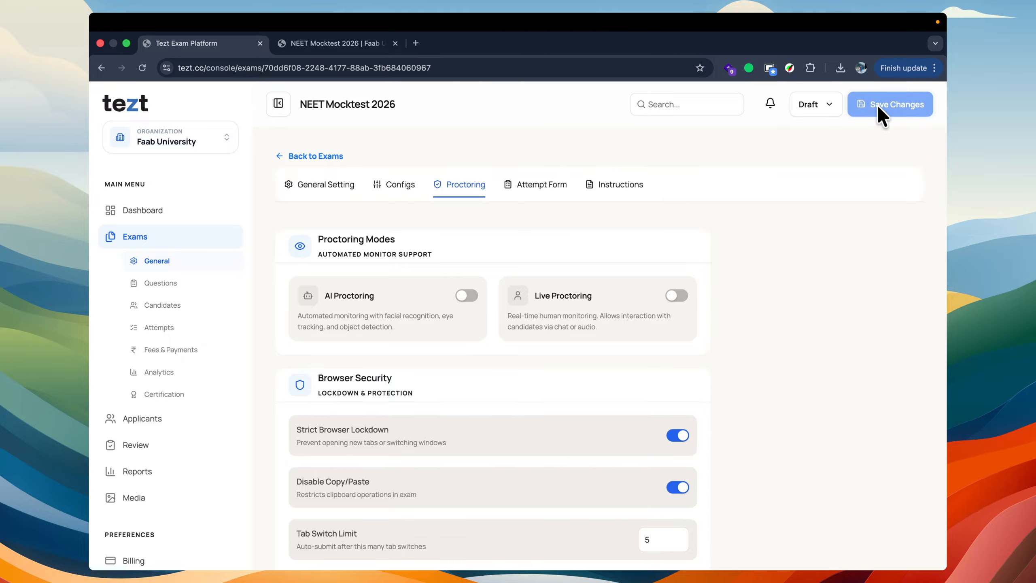
Step: Look over the exam's attempt form, candidate enrollment and analytics, and open its questions page
{"action": "left_click", "coordinate": [536, 176]}
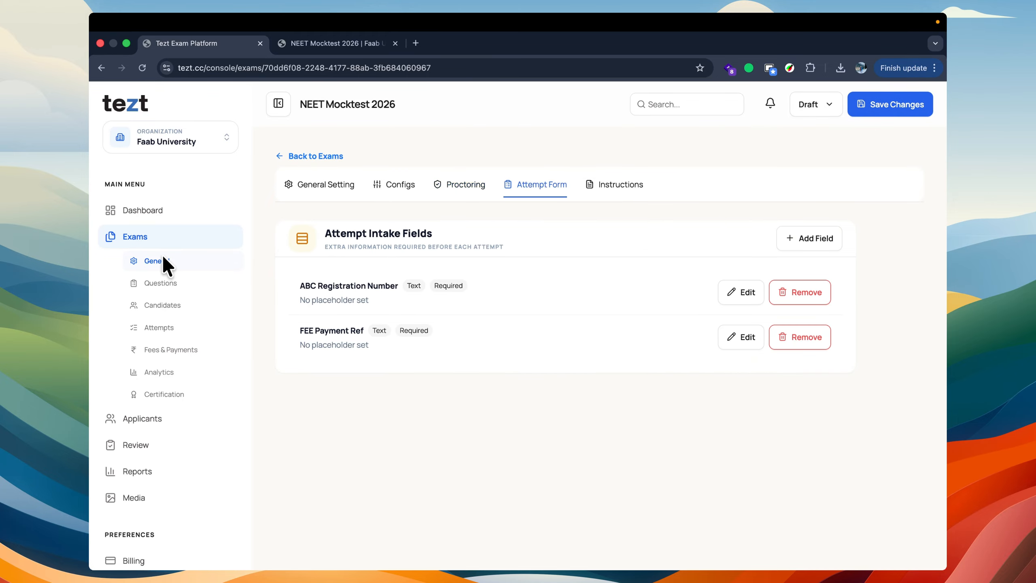
{"action": "left_click", "coordinate": [154, 305]}
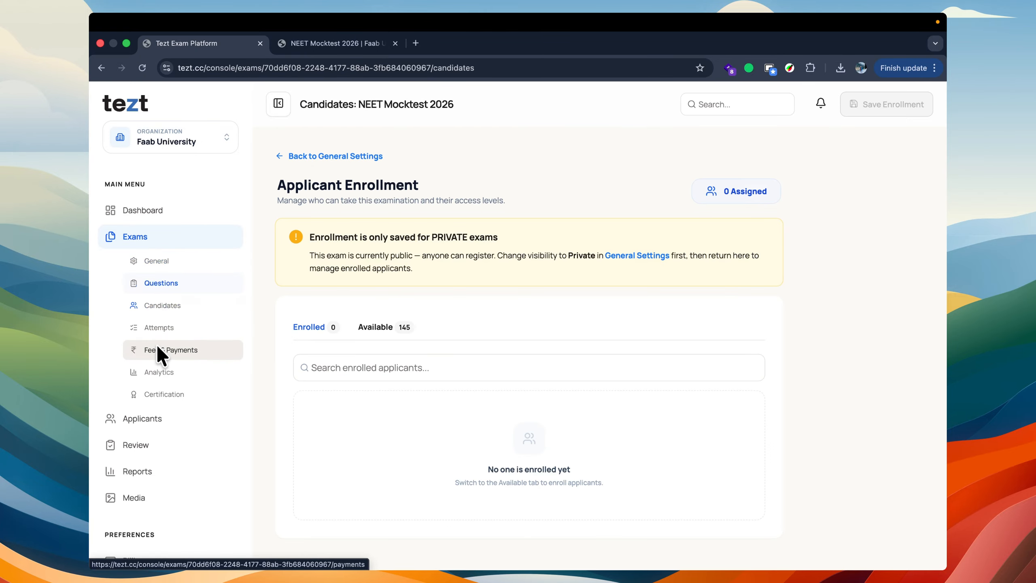
{"action": "left_click", "coordinate": [160, 371]}
{"action": "left_click", "coordinate": [160, 385]}
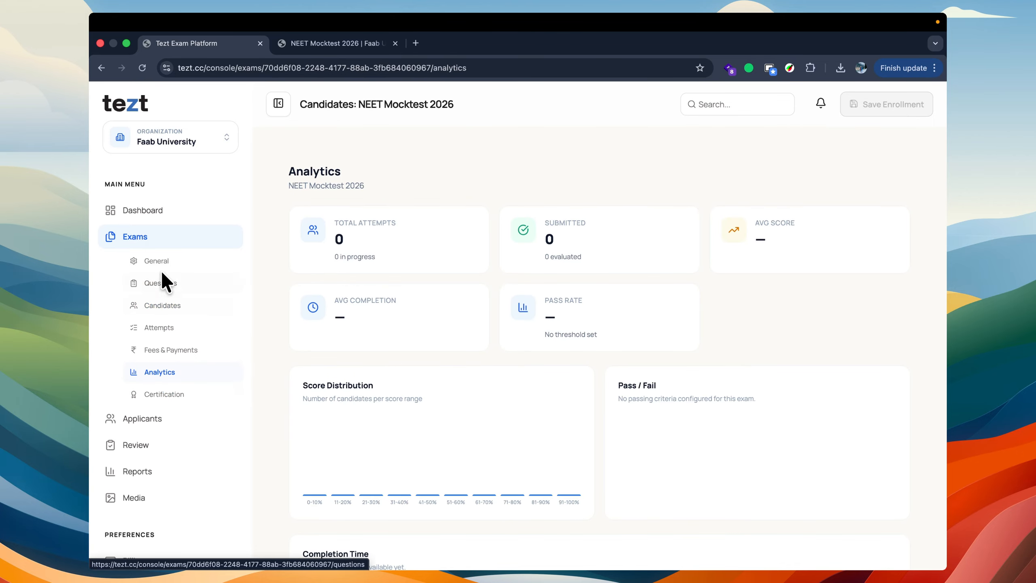
{"action": "left_click", "coordinate": [160, 262]}
{"action": "left_click", "coordinate": [163, 281]}
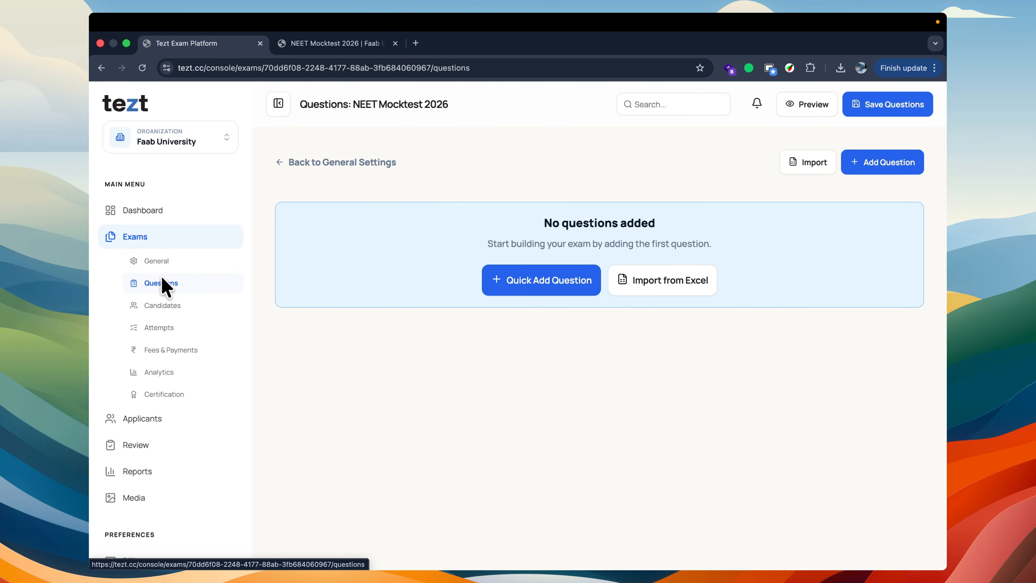